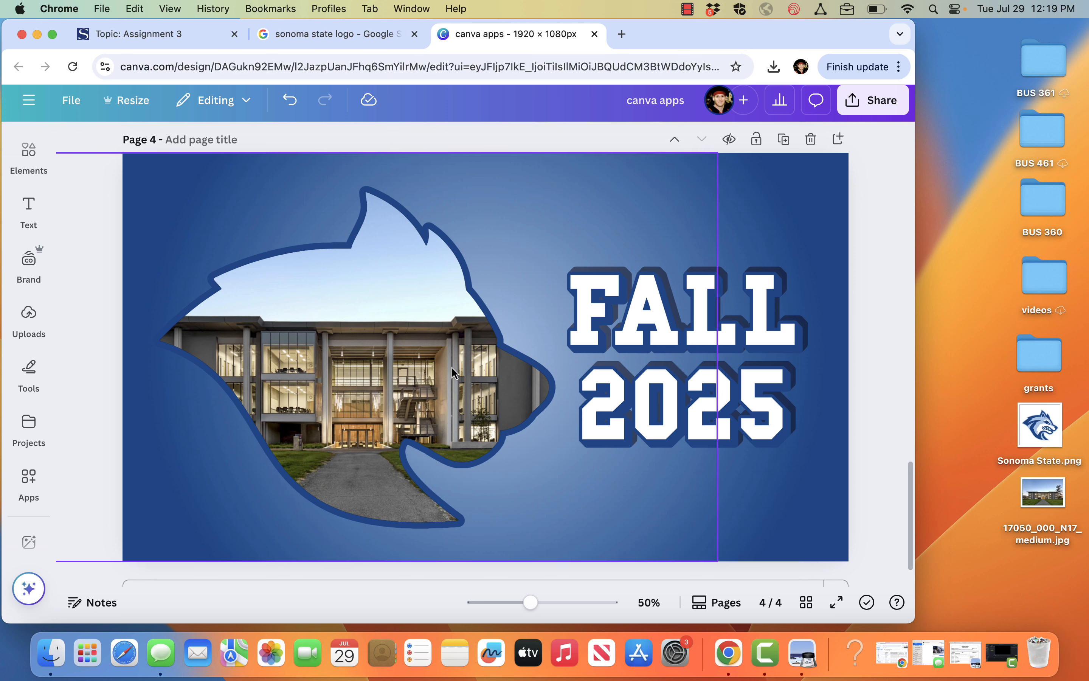
Step: Review the four pages of the example design, from the wolf-head logo on black to the photo-filled silhouette with FALL 2025 text
scroll(886, 288, up, 15)
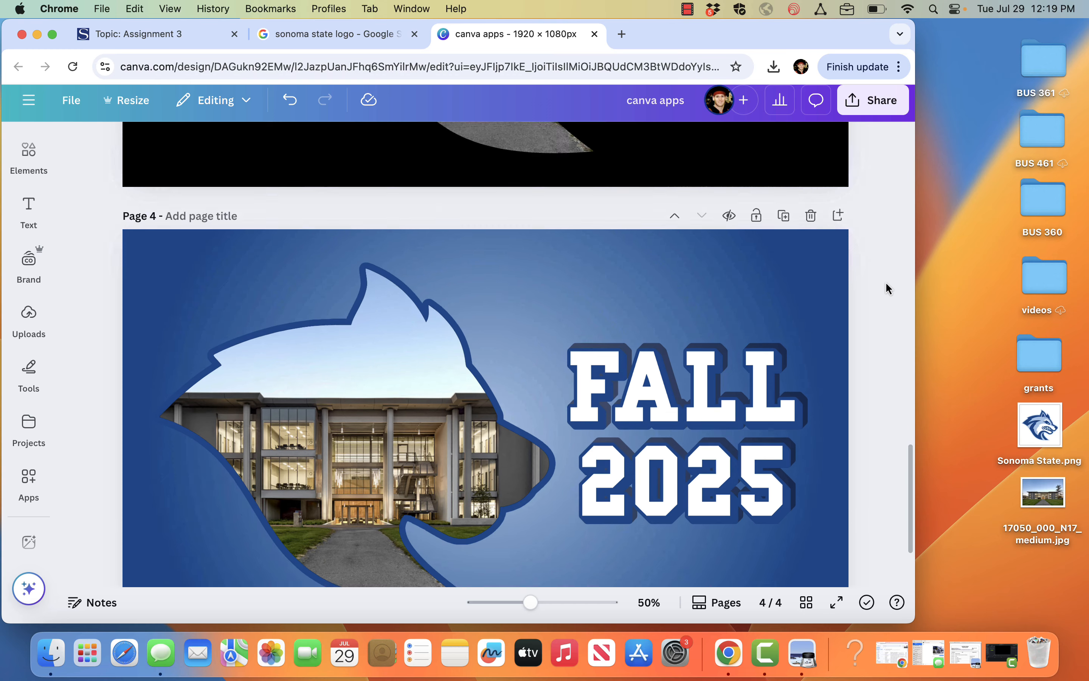
scroll(886, 288, up, 15)
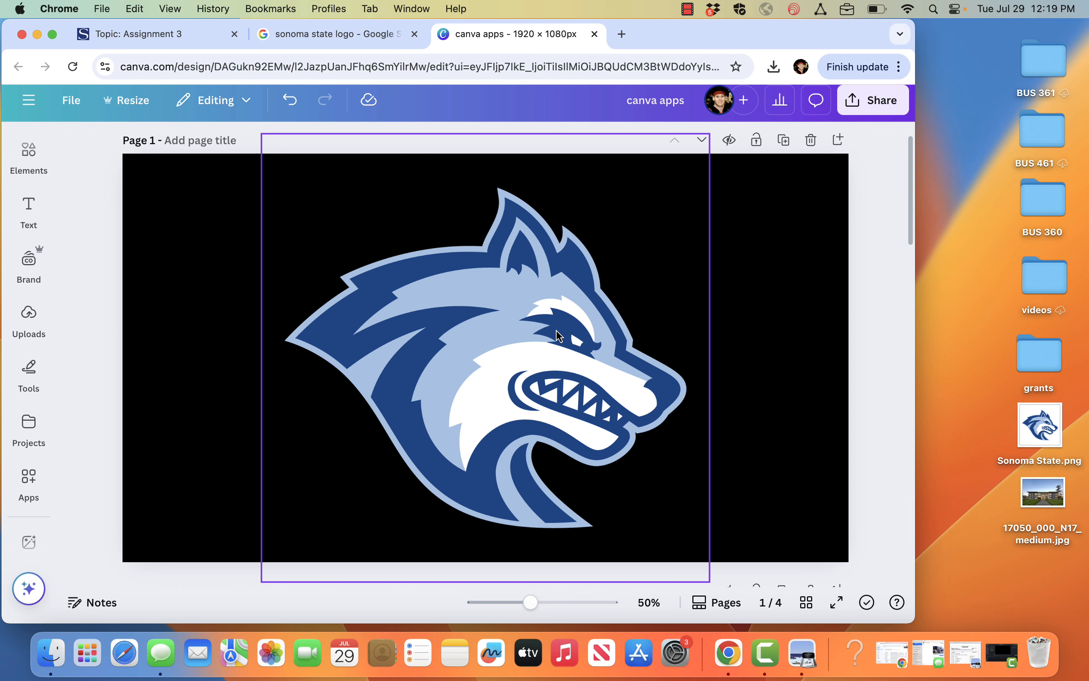
click(947, 427)
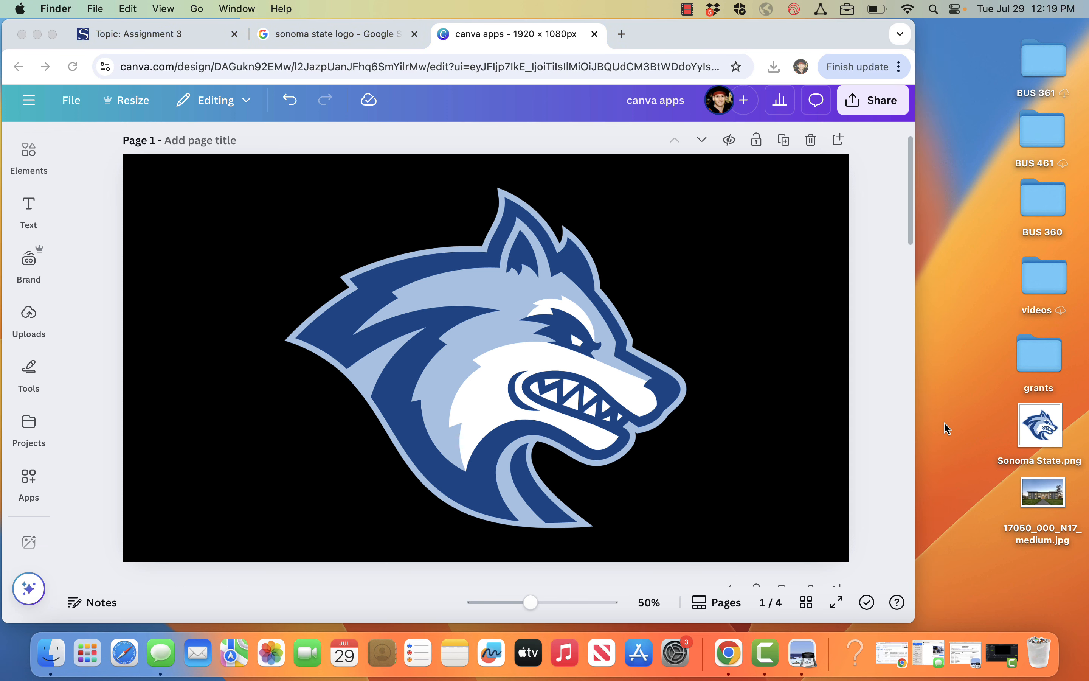
scroll(738, 387, down, 8)
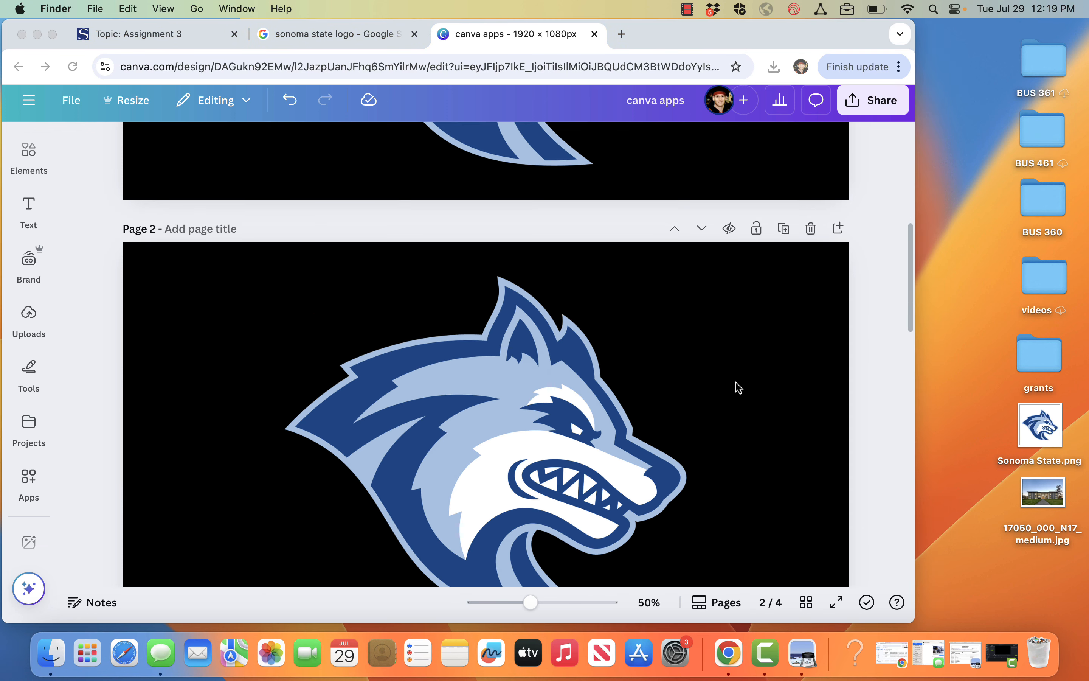
scroll(580, 431, down, 2)
click(568, 397)
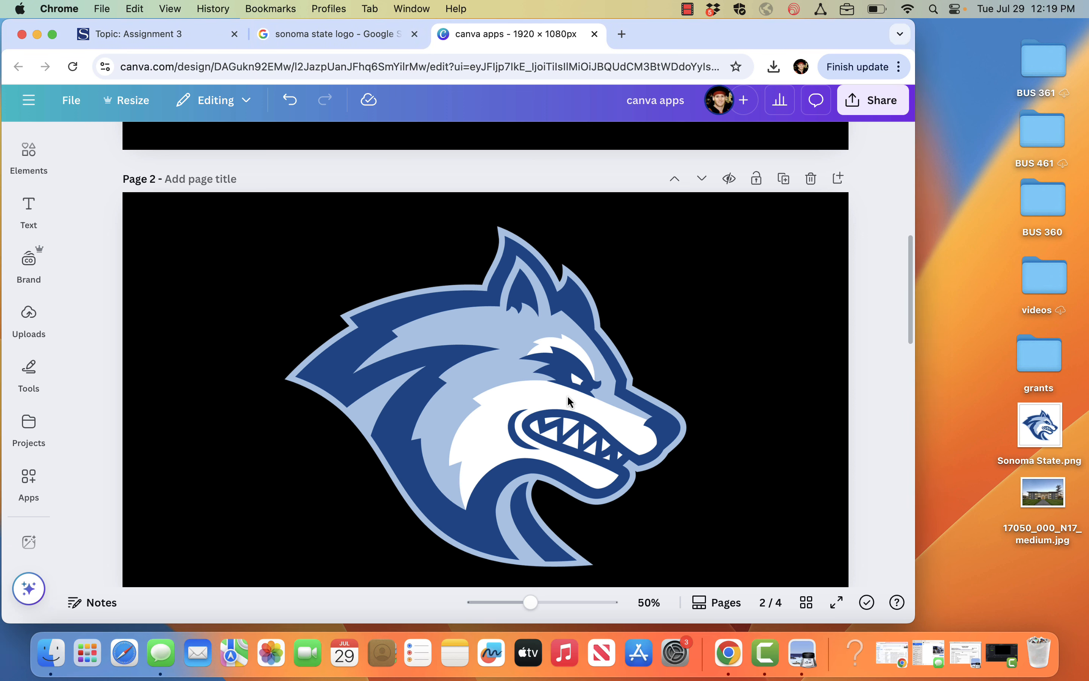
scroll(689, 334, down, 1)
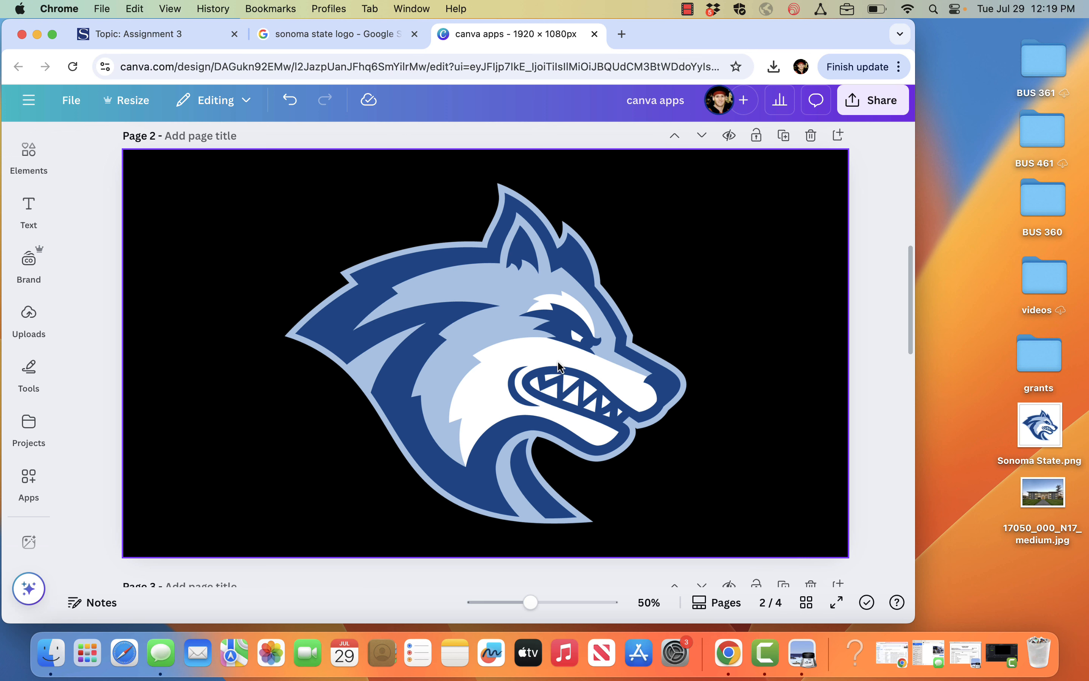
scroll(704, 450, down, 10)
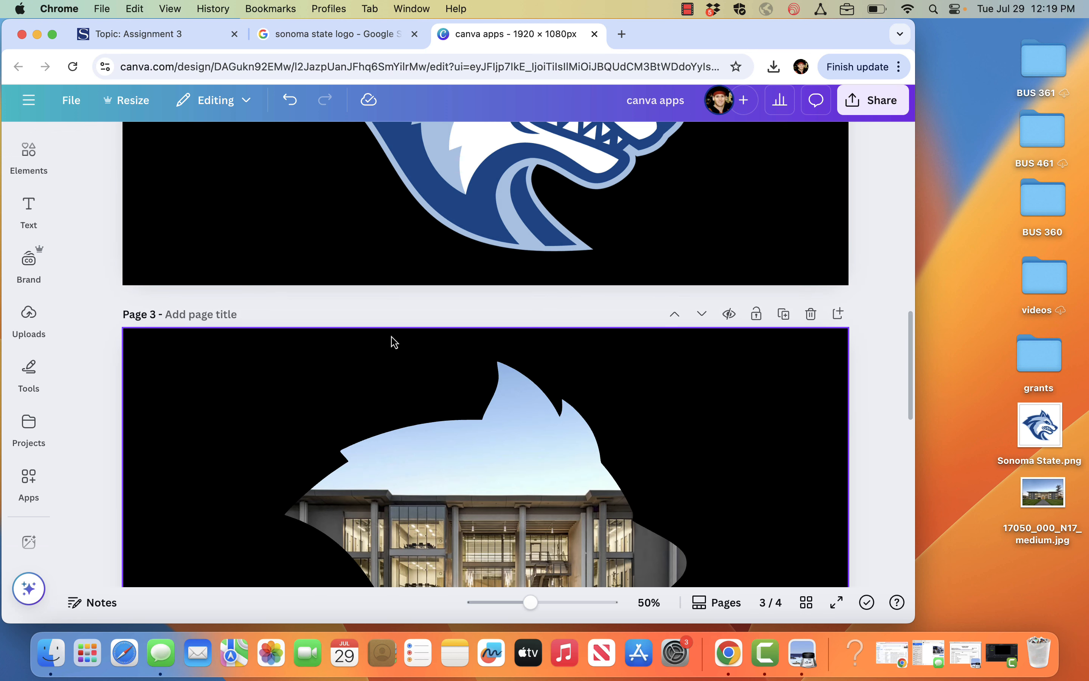
scroll(317, 427, down, 1)
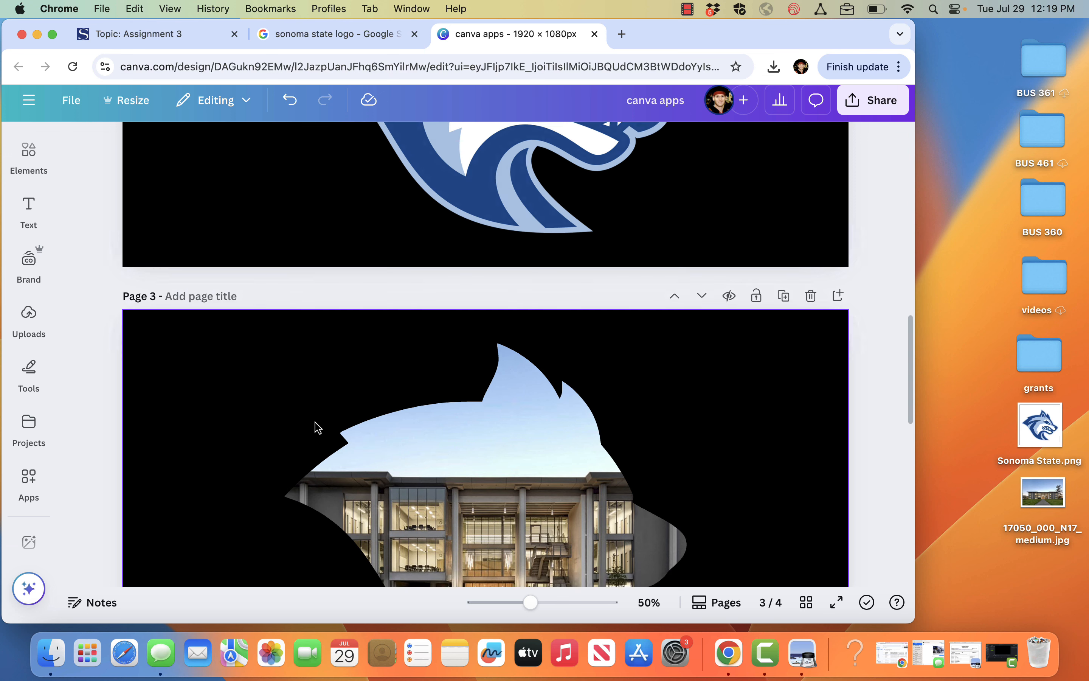
scroll(239, 472, down, 6)
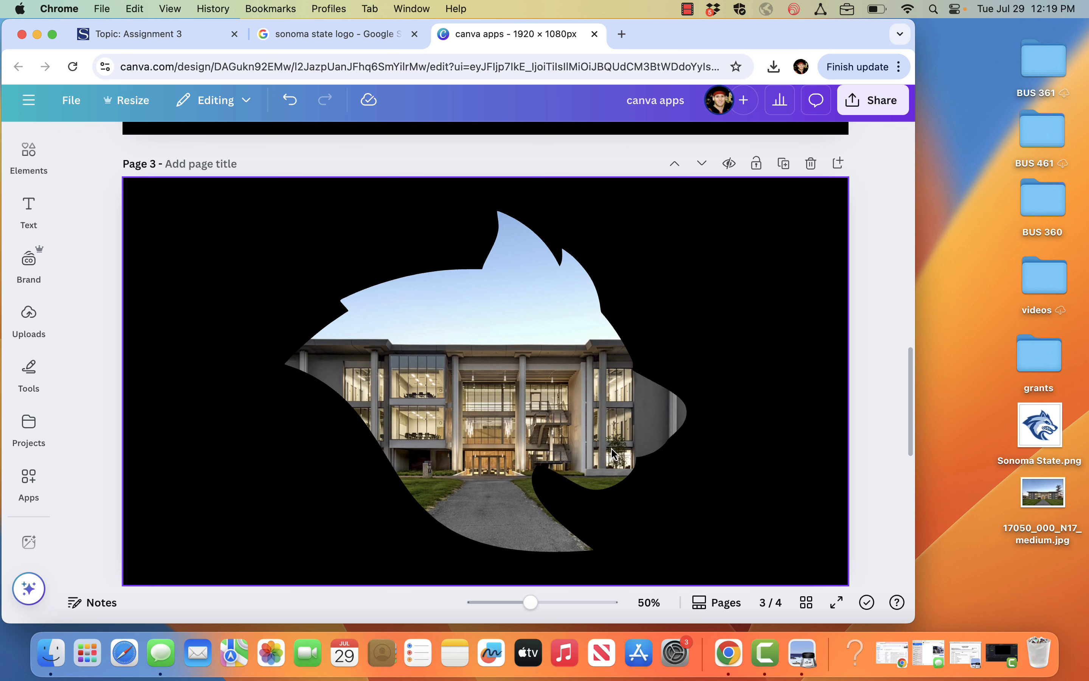
scroll(613, 452, down, 1)
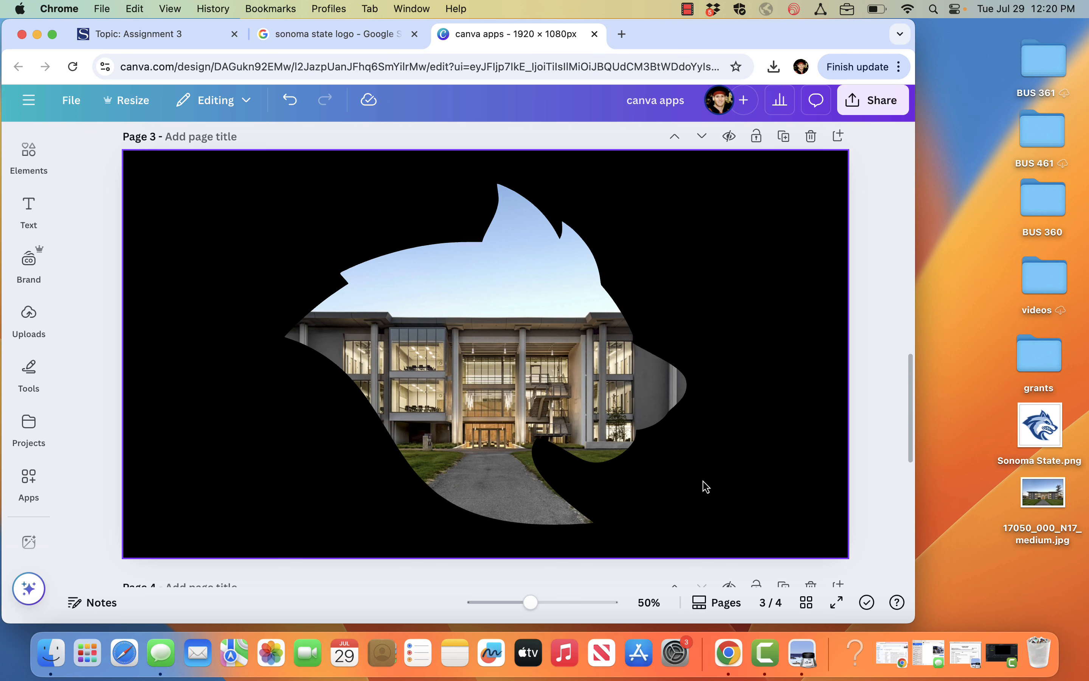
scroll(705, 487, down, 6)
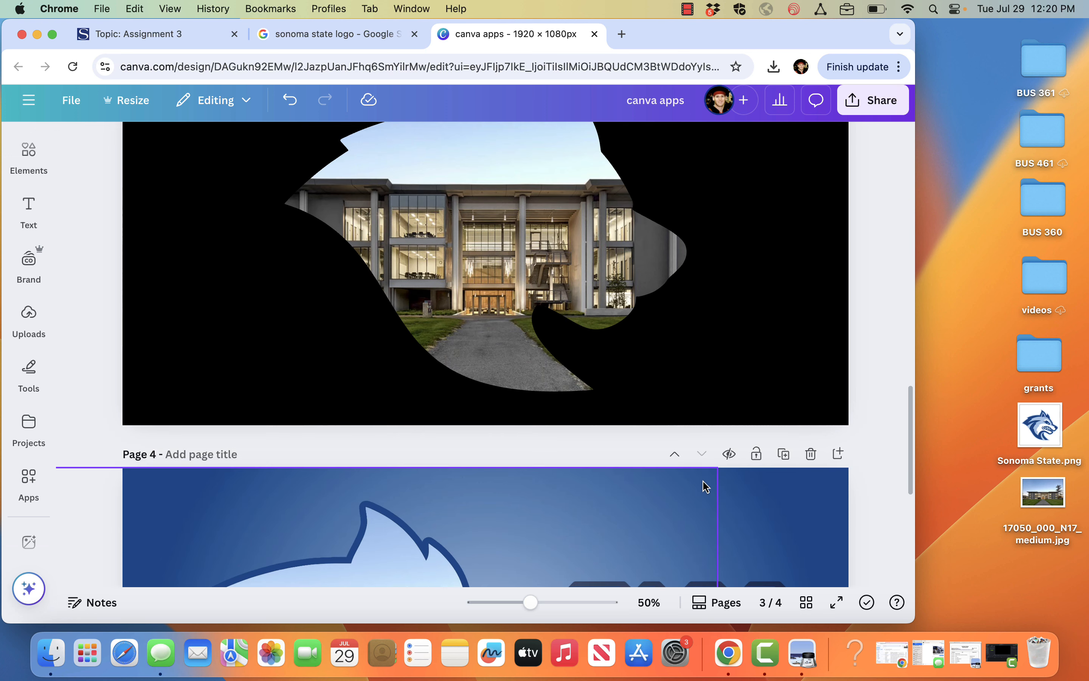
scroll(706, 486, down, 2)
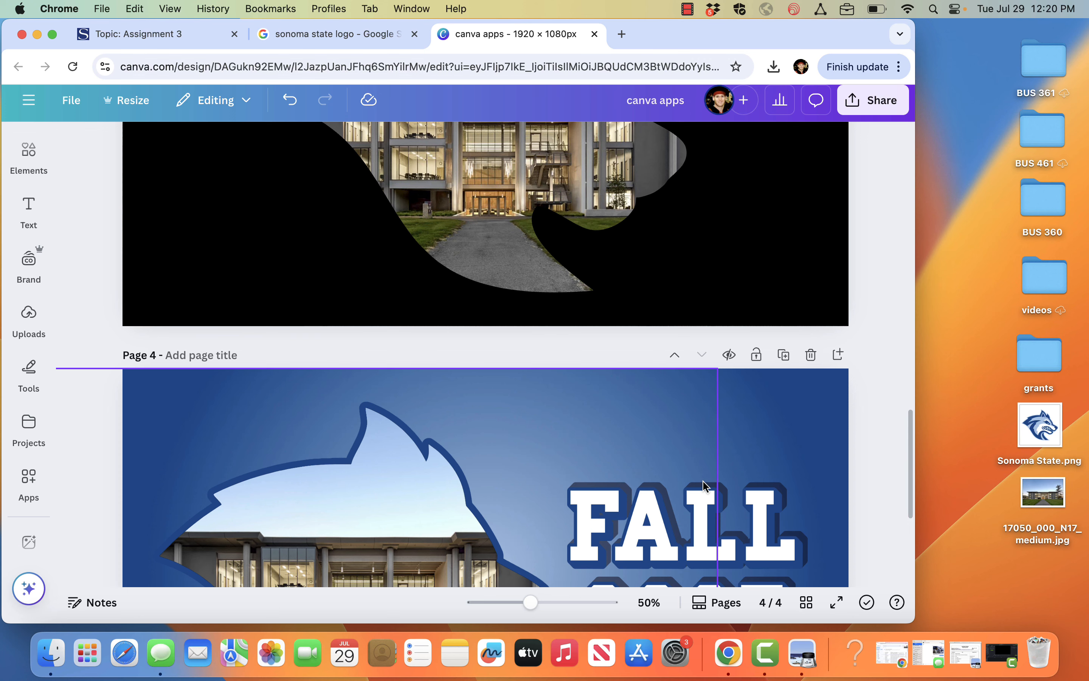
scroll(706, 486, down, 6)
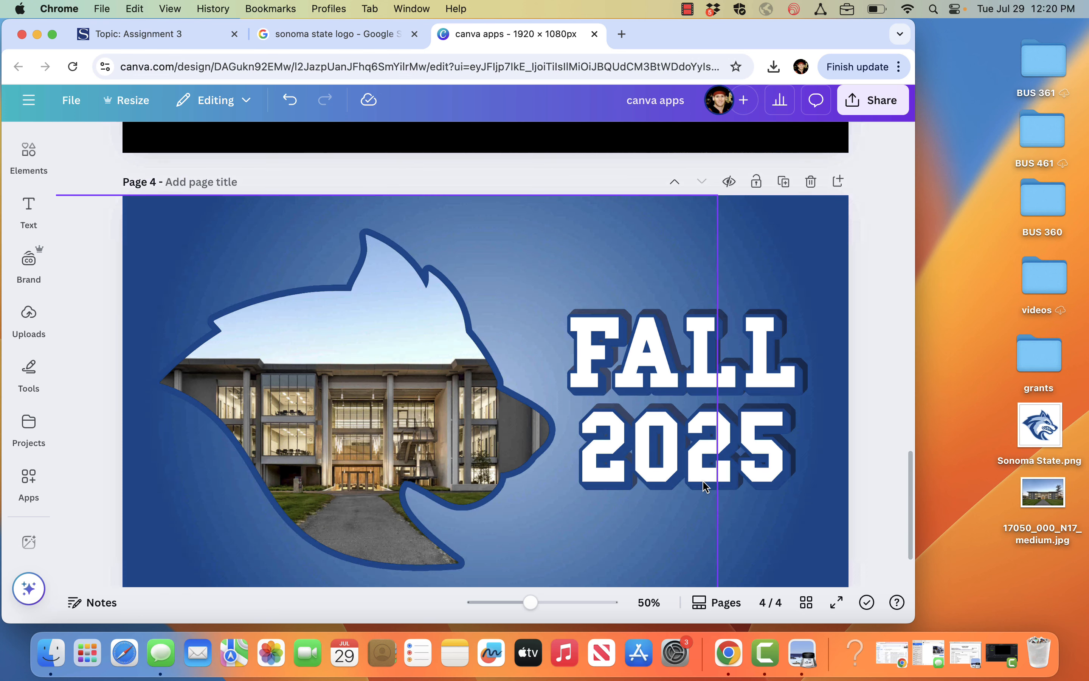
scroll(706, 487, down, 1)
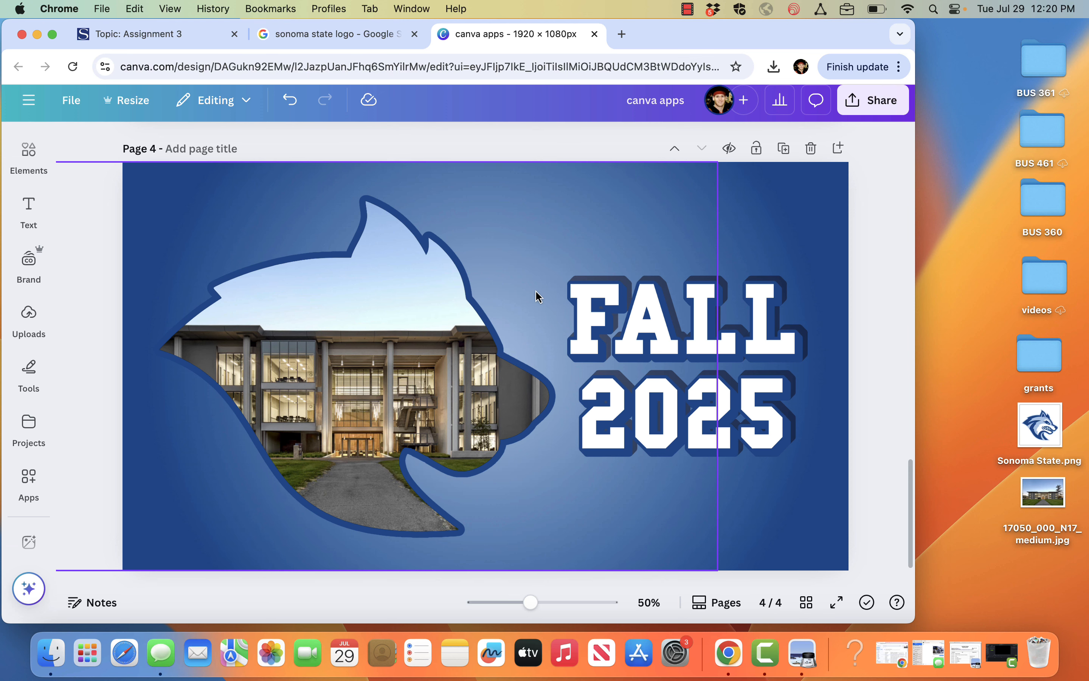
scroll(538, 297, up, 1)
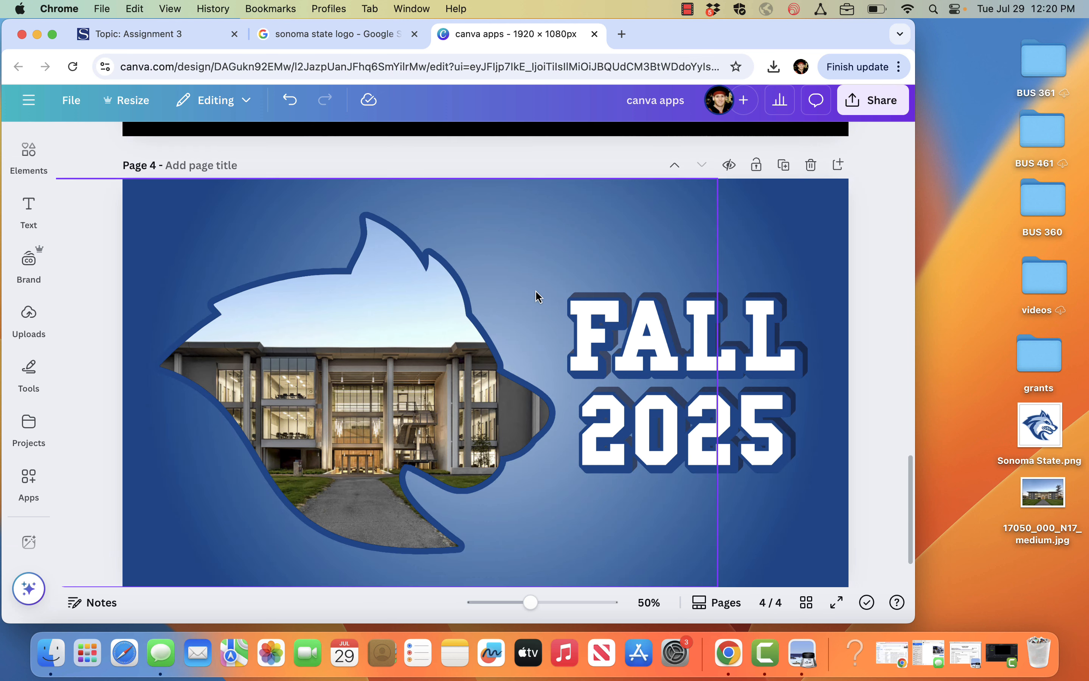
click(37, 202)
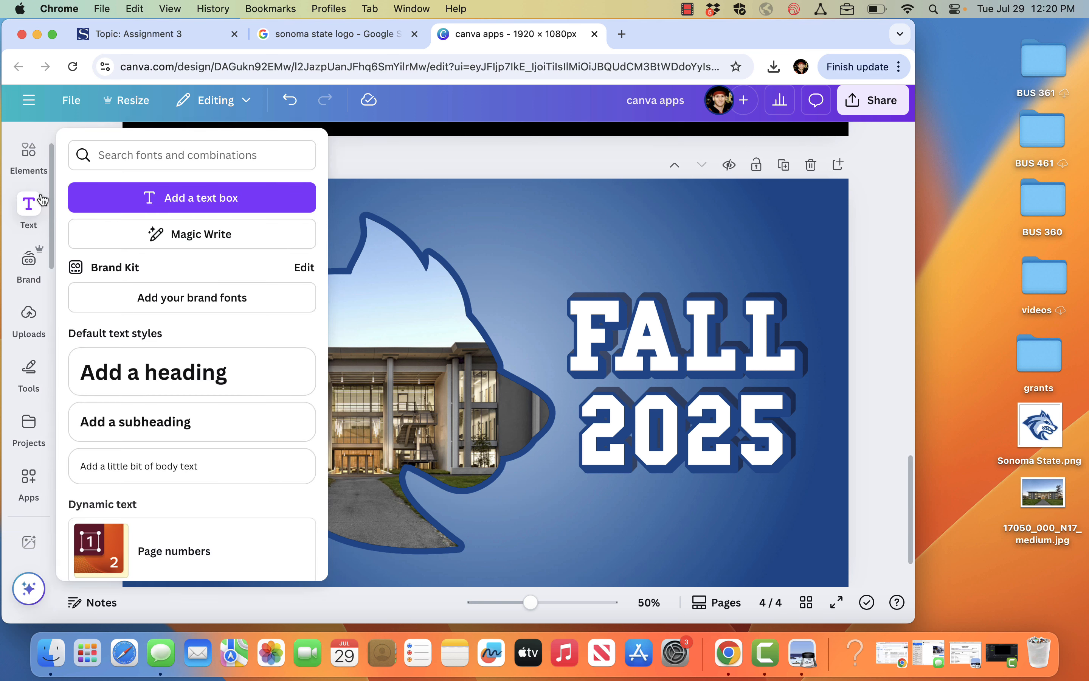
scroll(38, 172, up, 1)
scroll(33, 139, up, 1)
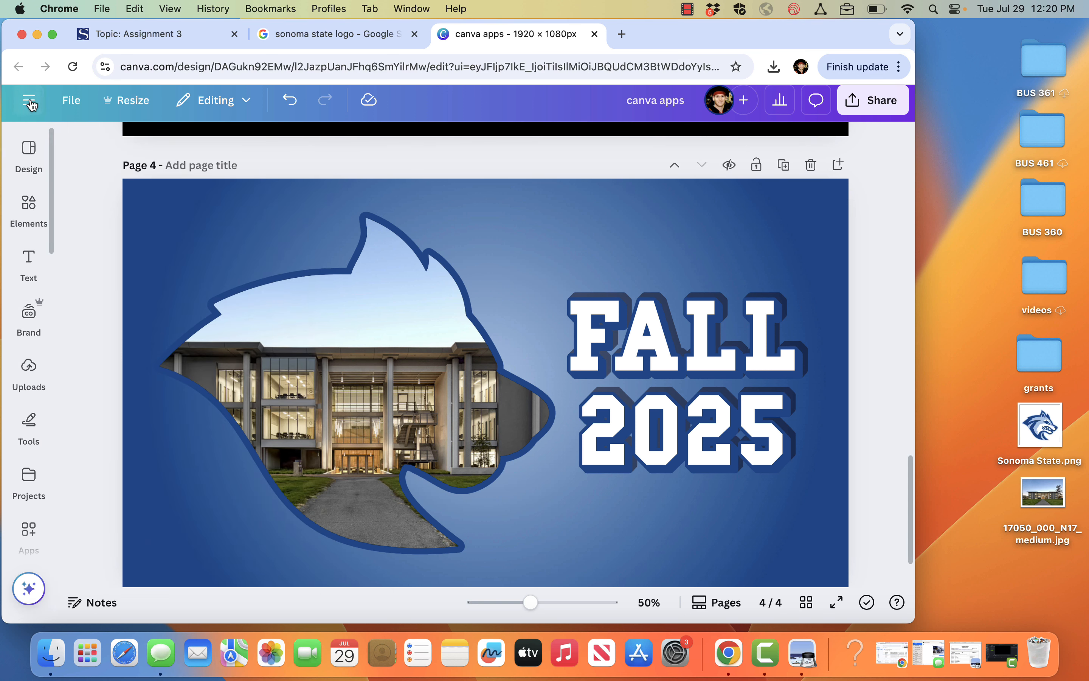
click(68, 100)
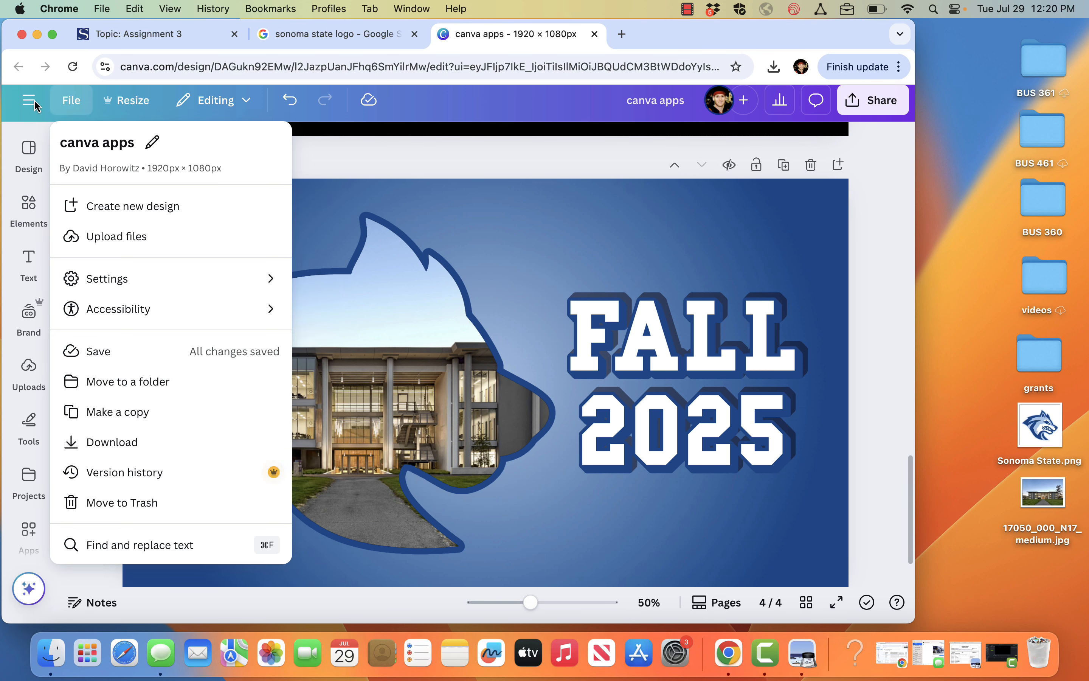
Step: Go to the Canva home page and create a blank custom-size design of 1920 × 1080 px
click(411, 58)
text(canva)
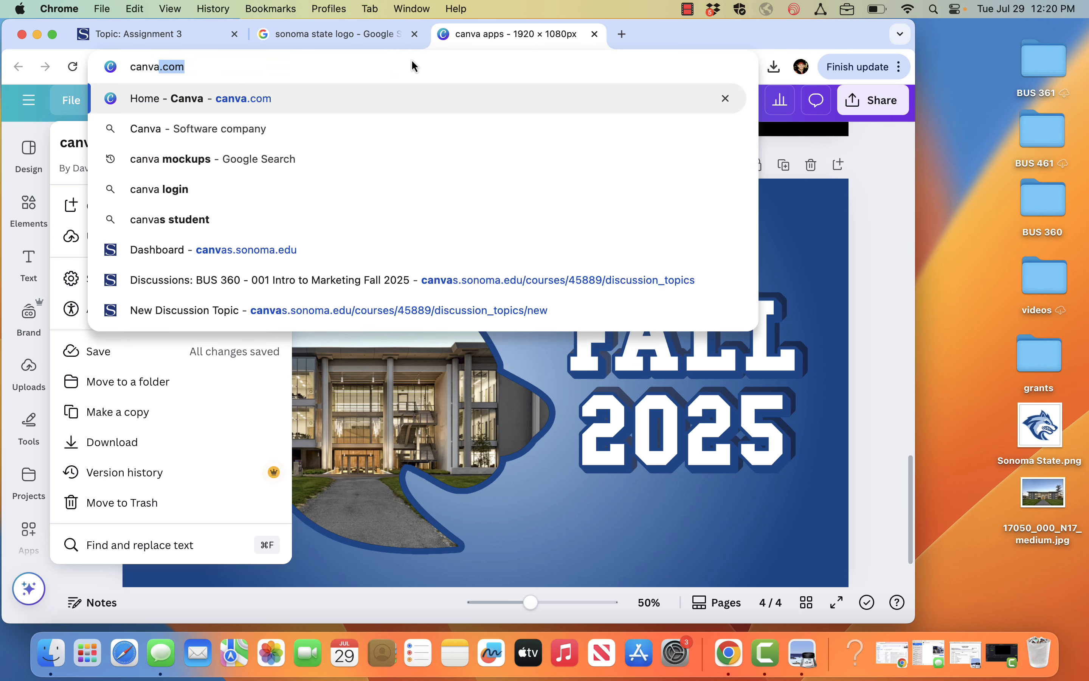
key(Return)
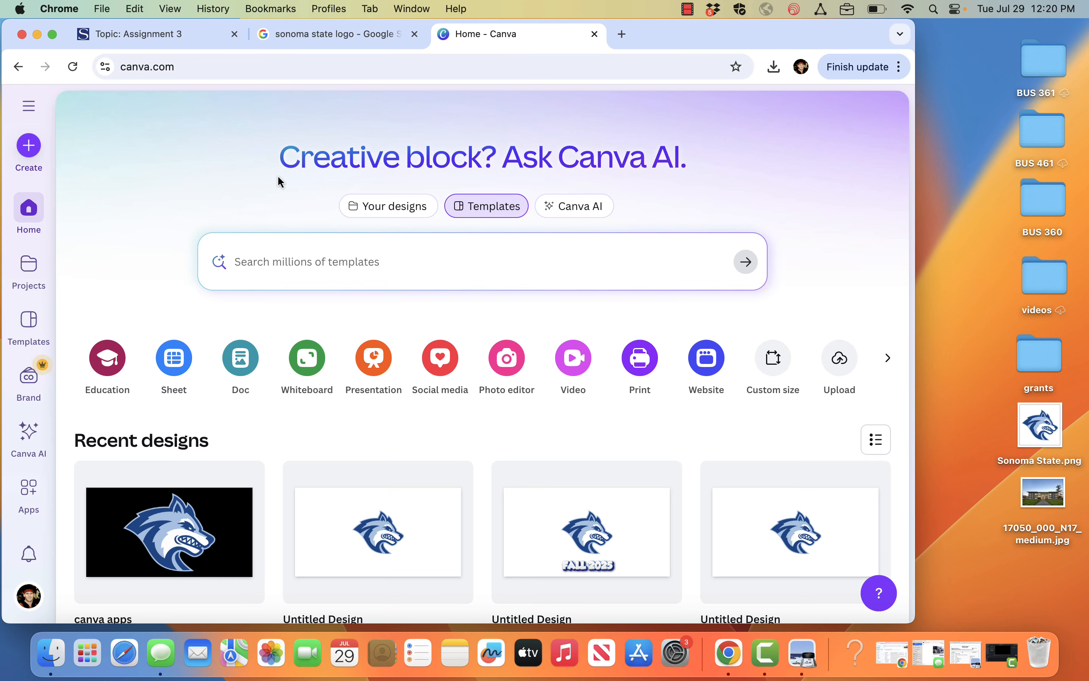
click(27, 160)
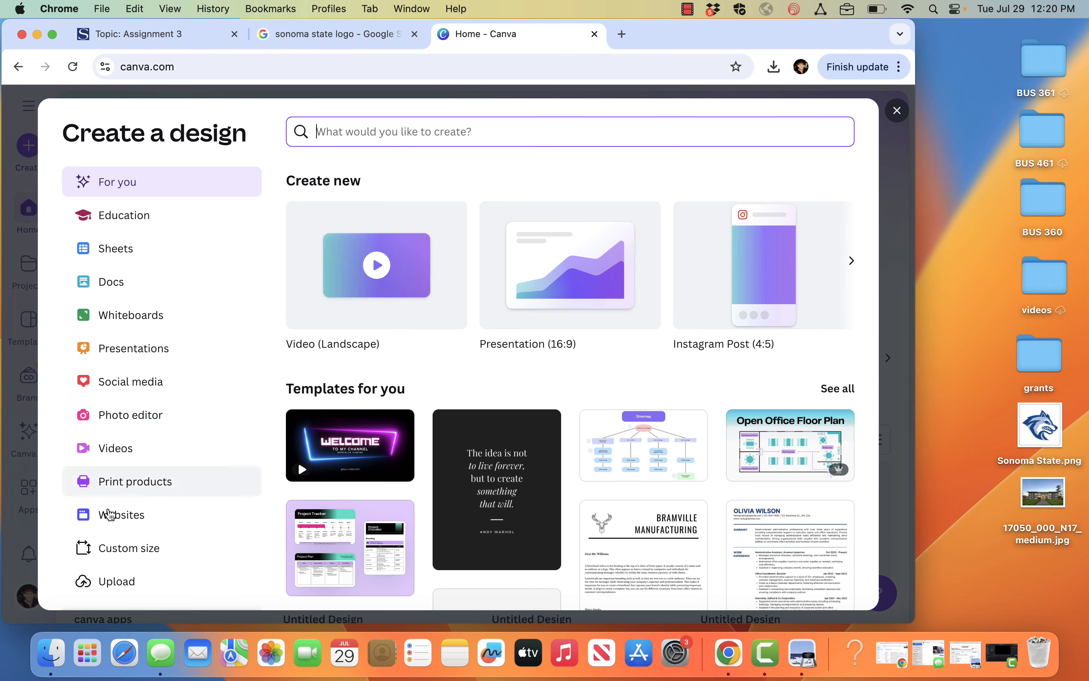
click(117, 553)
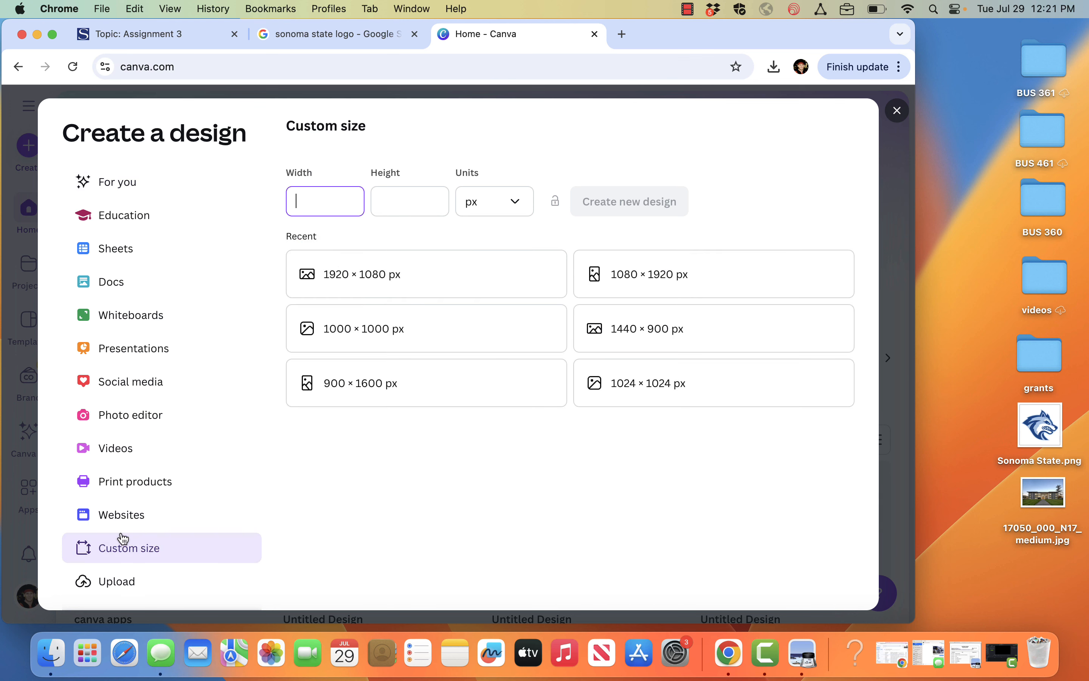
click(363, 276)
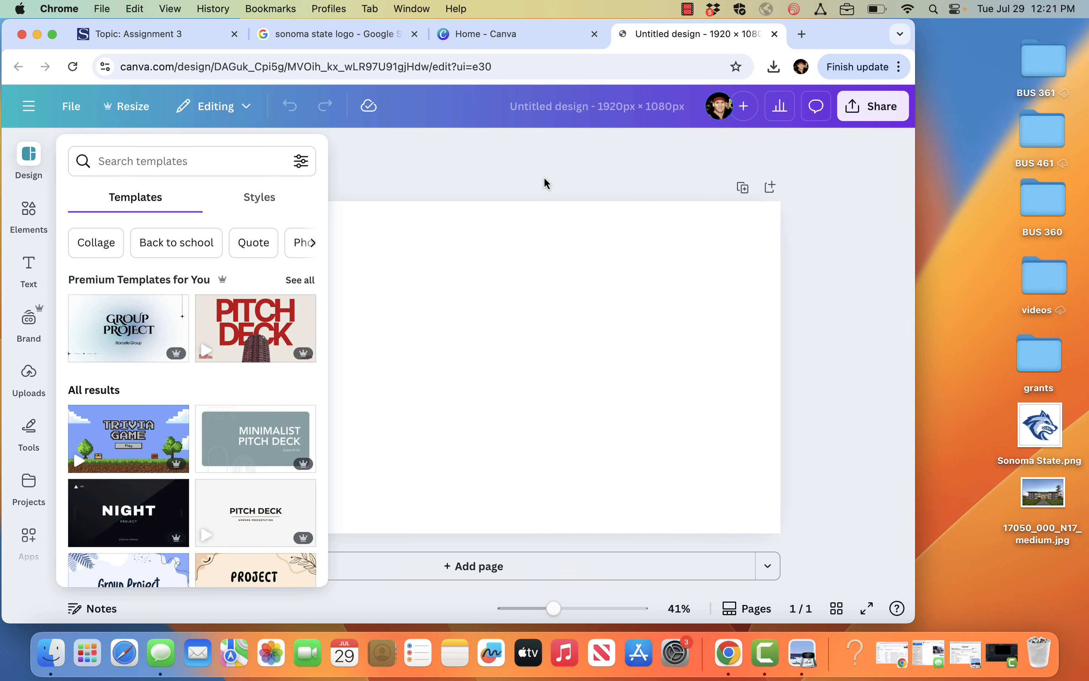
click(433, 164)
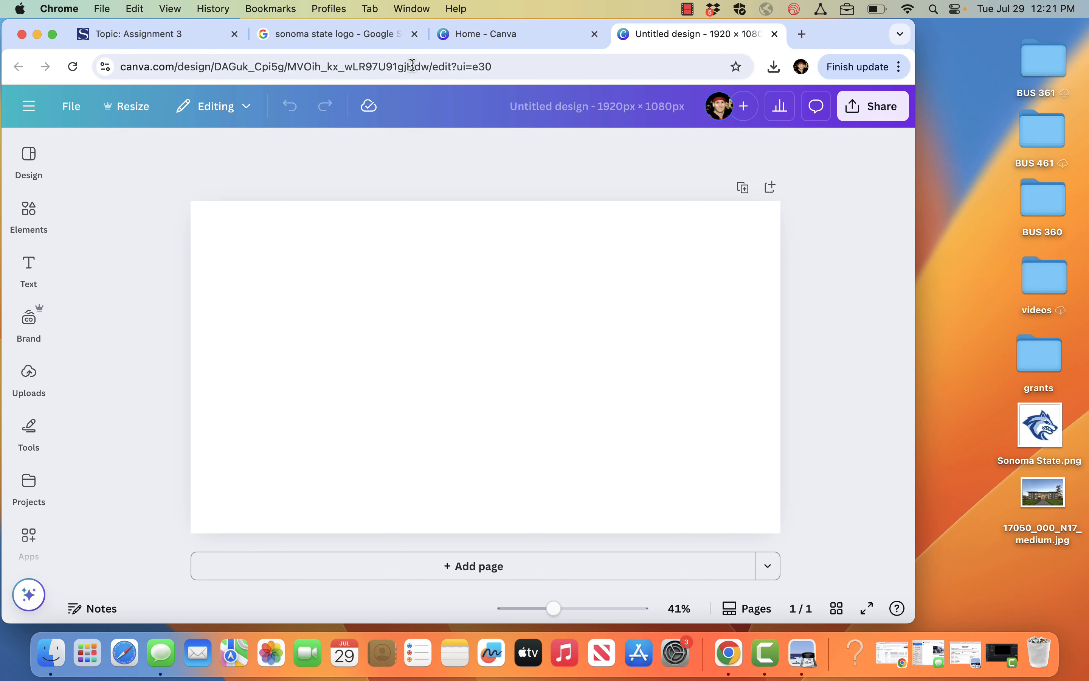
Step: From the large-size Google image results for the Sonoma State logo, save College Baseball Hub's transparent wolf-head logo to the desktop
click(373, 35)
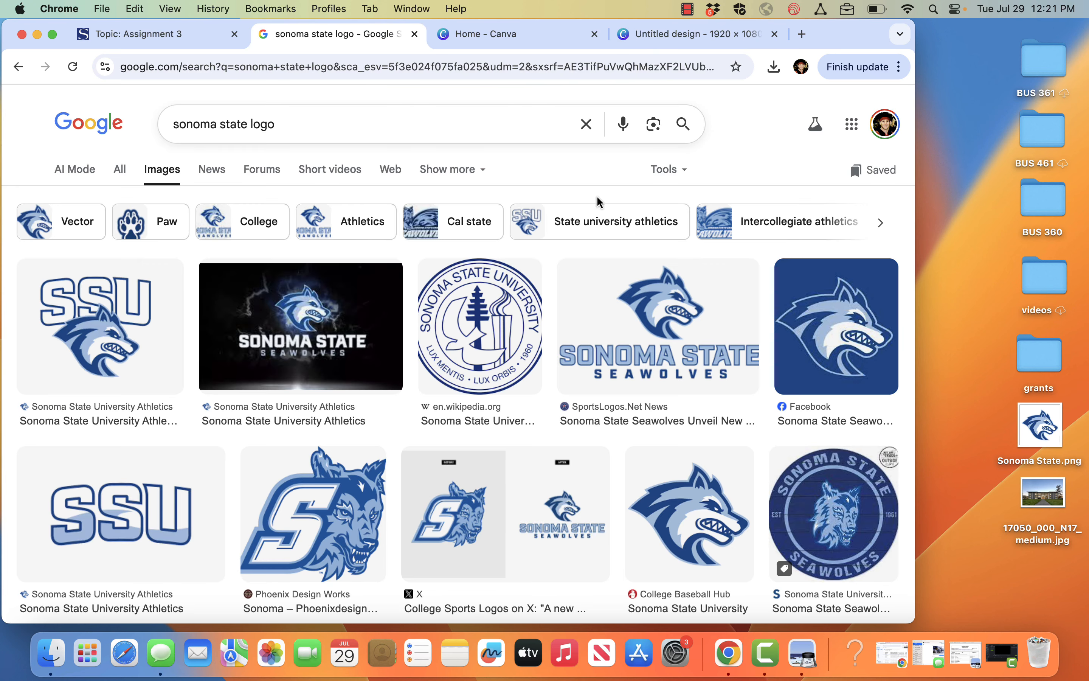
click(669, 170)
mouse_move(675, 204)
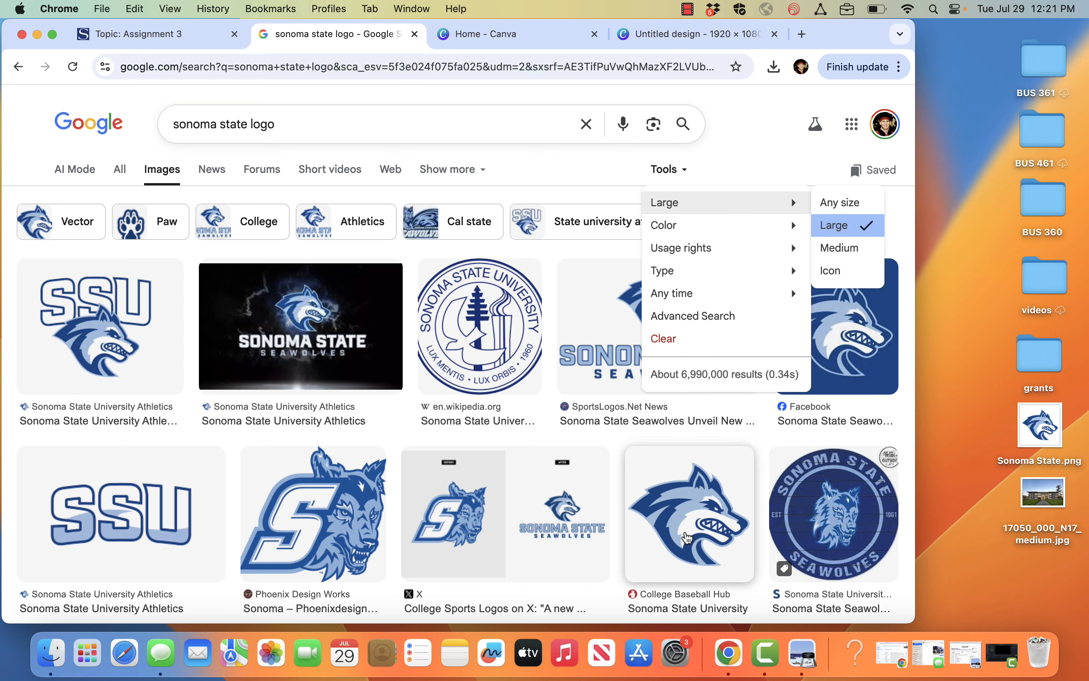
click(616, 522)
click(694, 515)
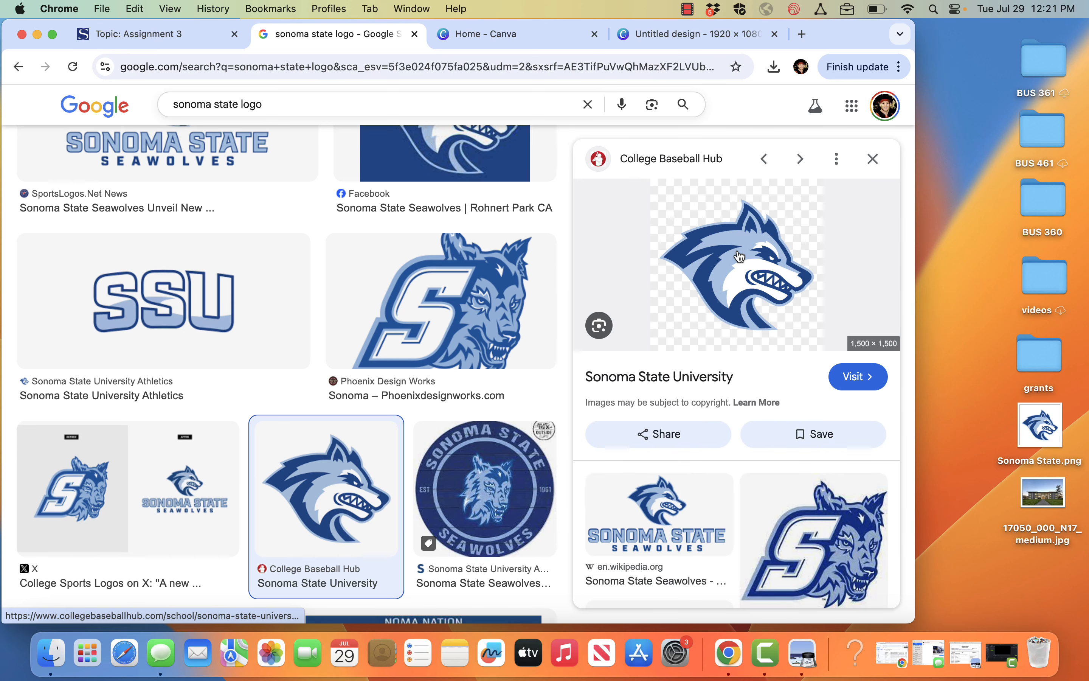
drag(740, 257, 962, 120)
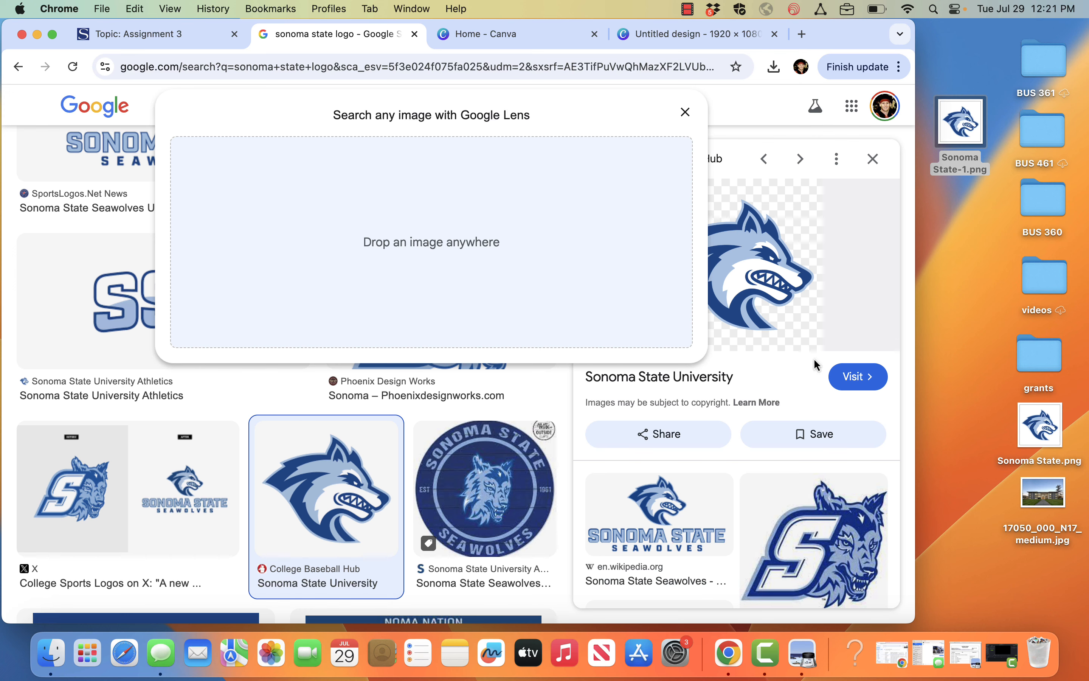
click(783, 293)
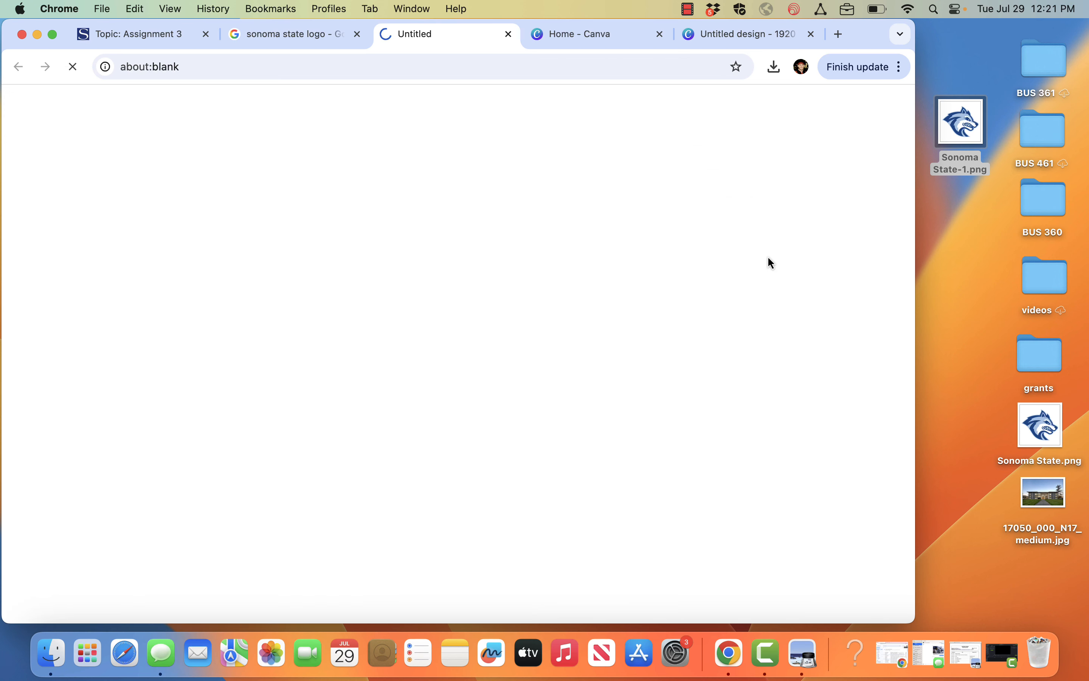
click(509, 35)
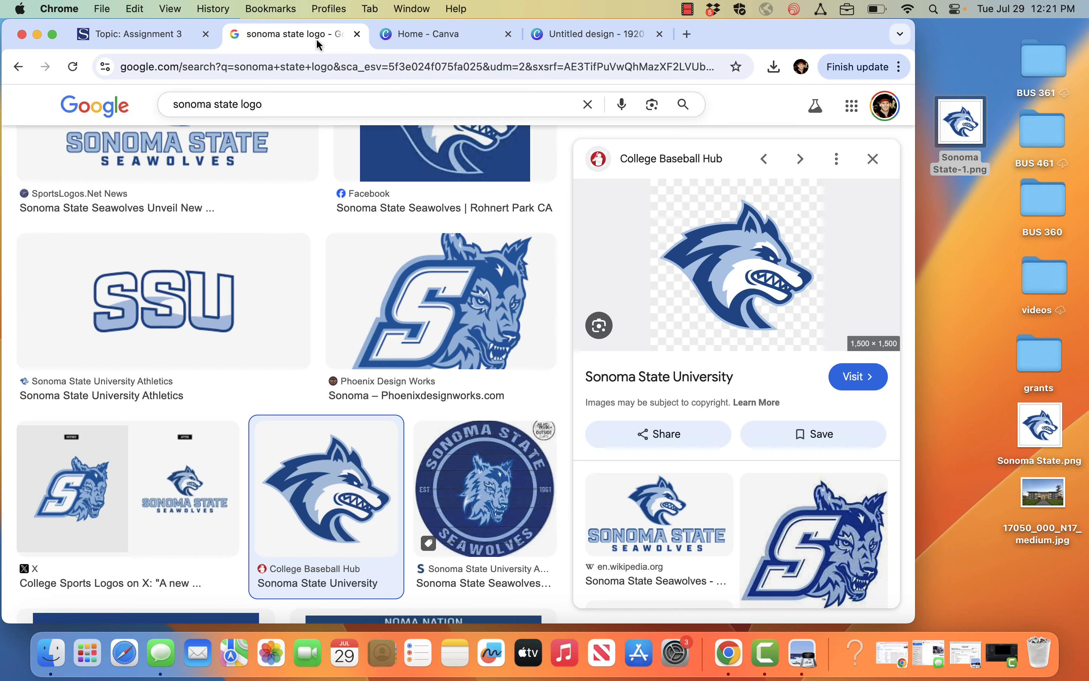
Step: Search Google Images for "sonoma state" and look through the results for a campus photo
click(271, 108)
key(BackSpace)
key(BackSpace)
key(BackSpace)
key(BackSpace)
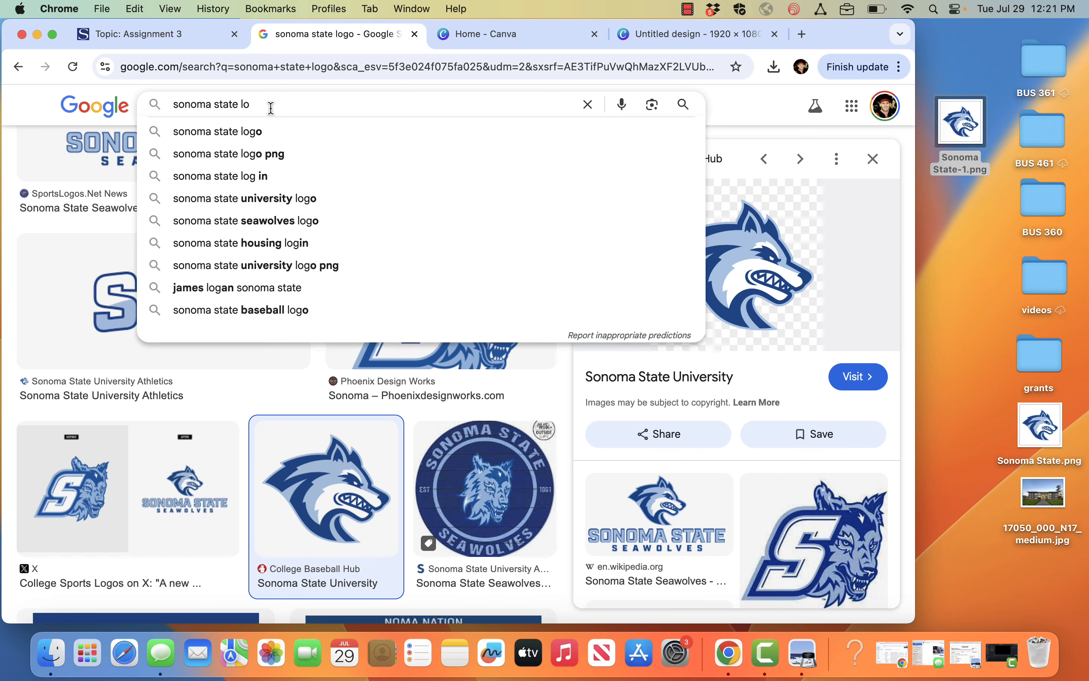
key(Return)
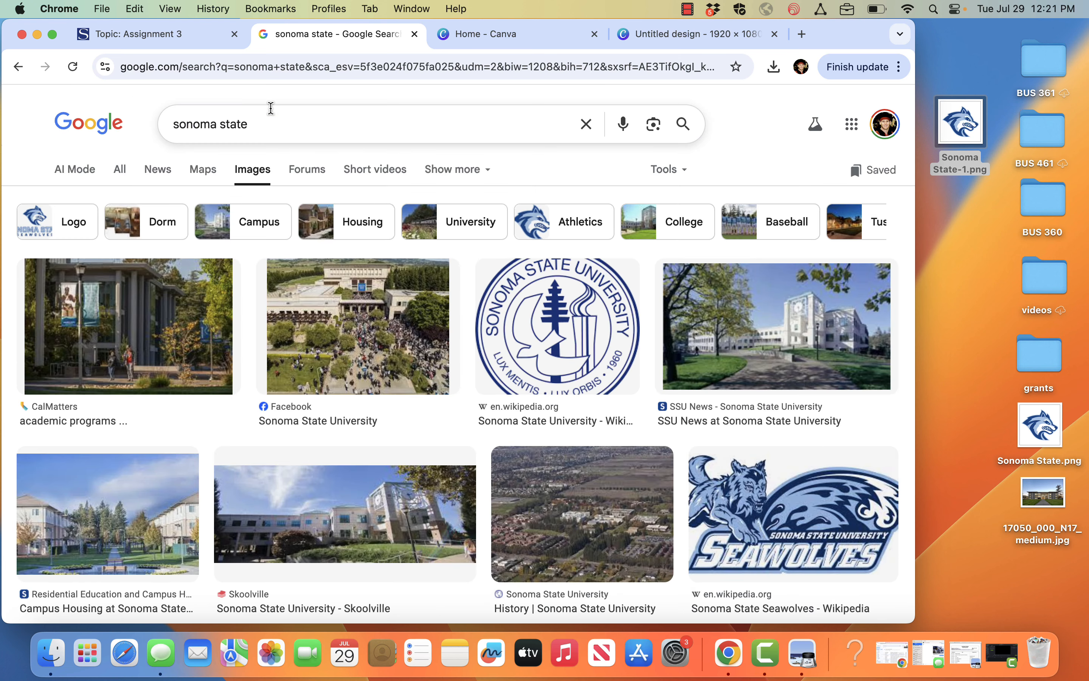
scroll(324, 419, down, 7)
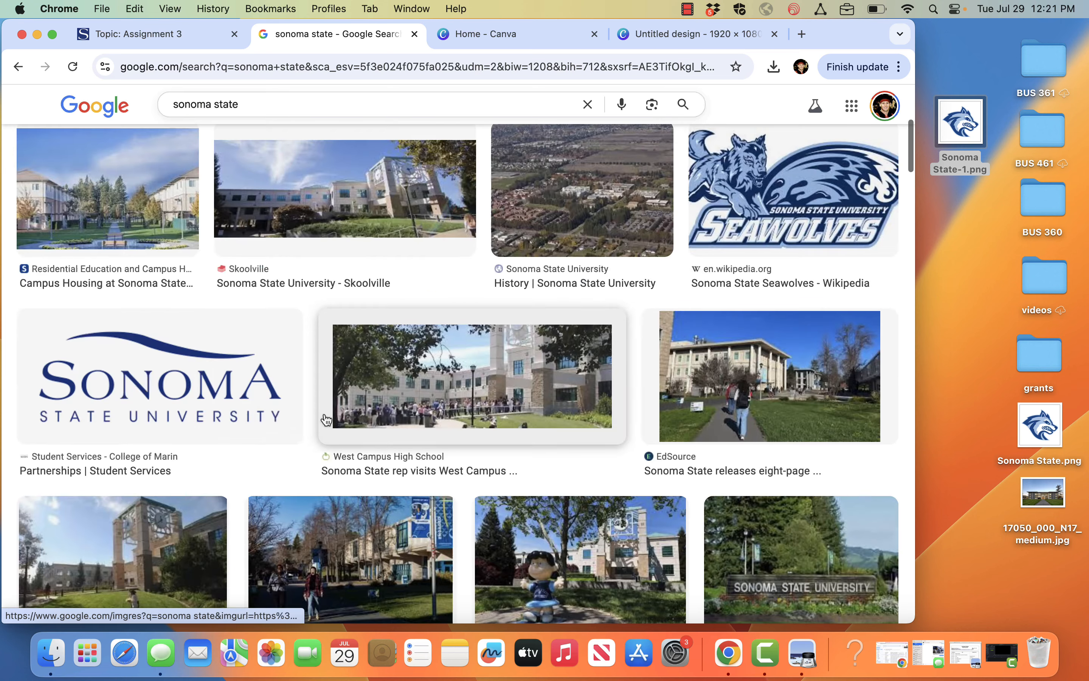
scroll(327, 420, down, 6)
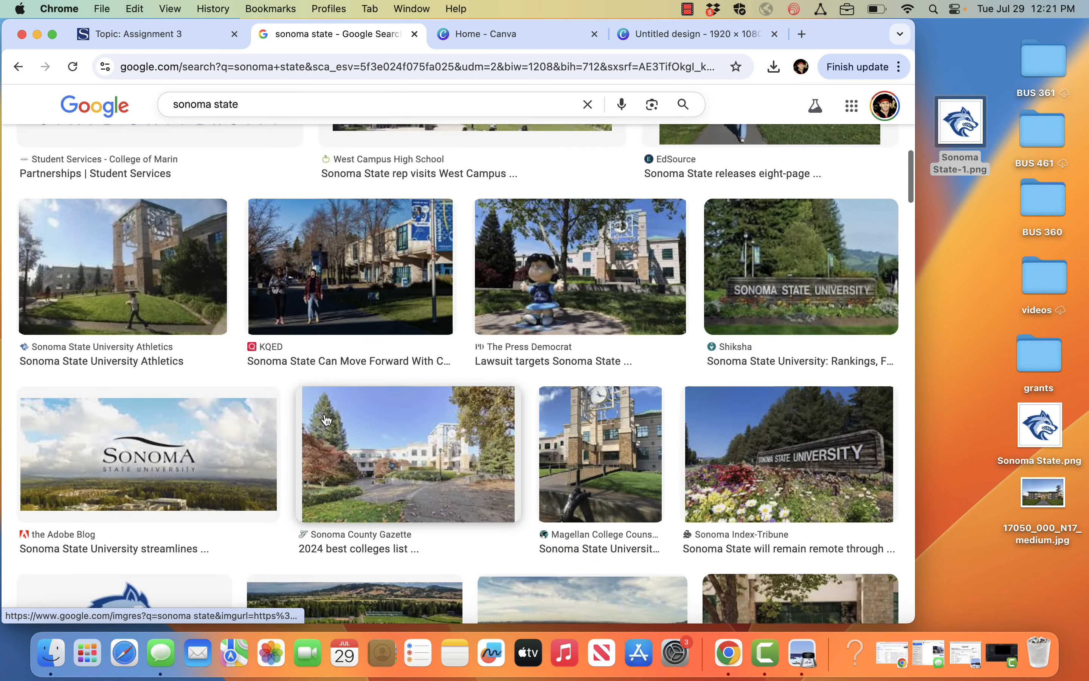
scroll(326, 420, down, 6)
scroll(327, 420, down, 7)
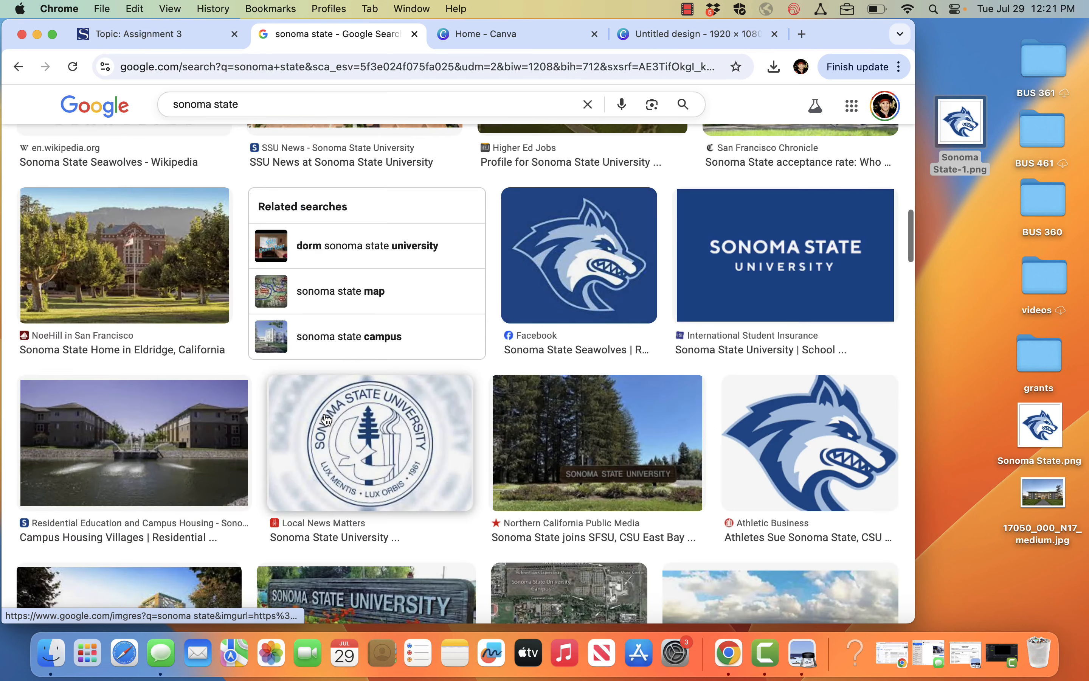
scroll(327, 420, down, 7)
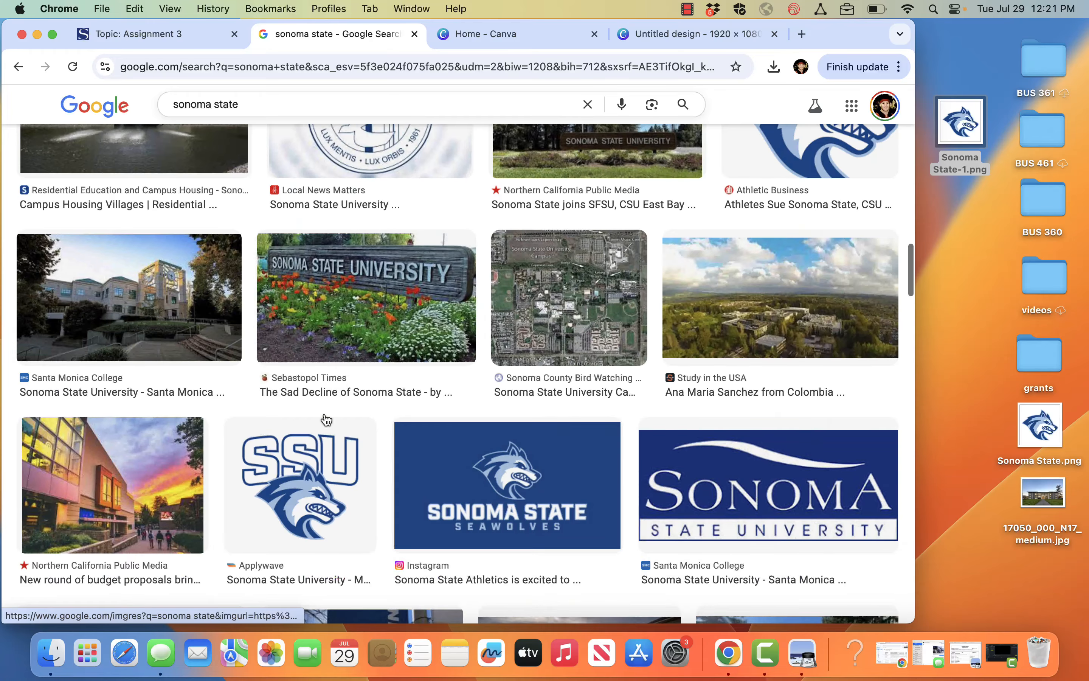
scroll(327, 420, down, 7)
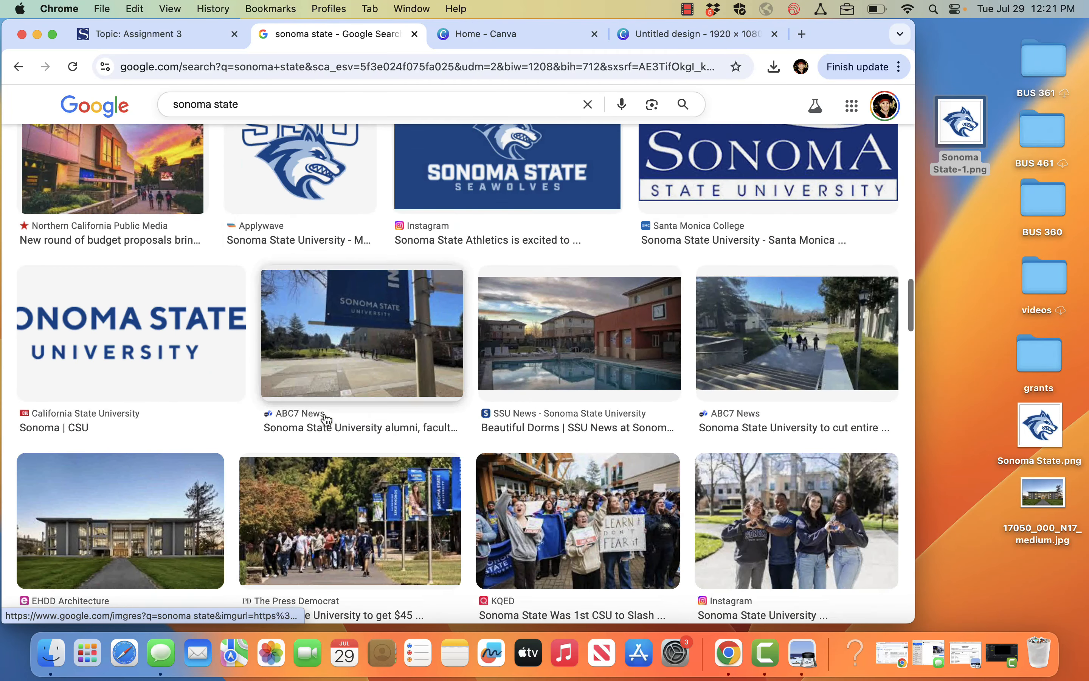
scroll(327, 420, down, 2)
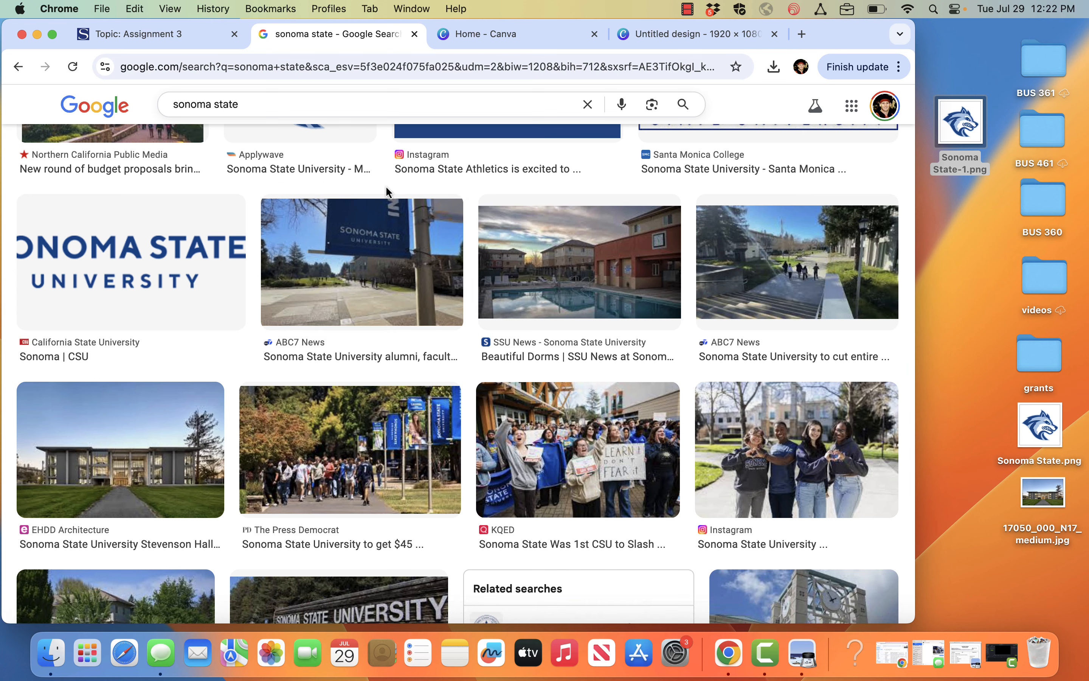
Step: Filter the "sonoma state" image results to large sizes
scroll(389, 193, up, 10)
click(686, 173)
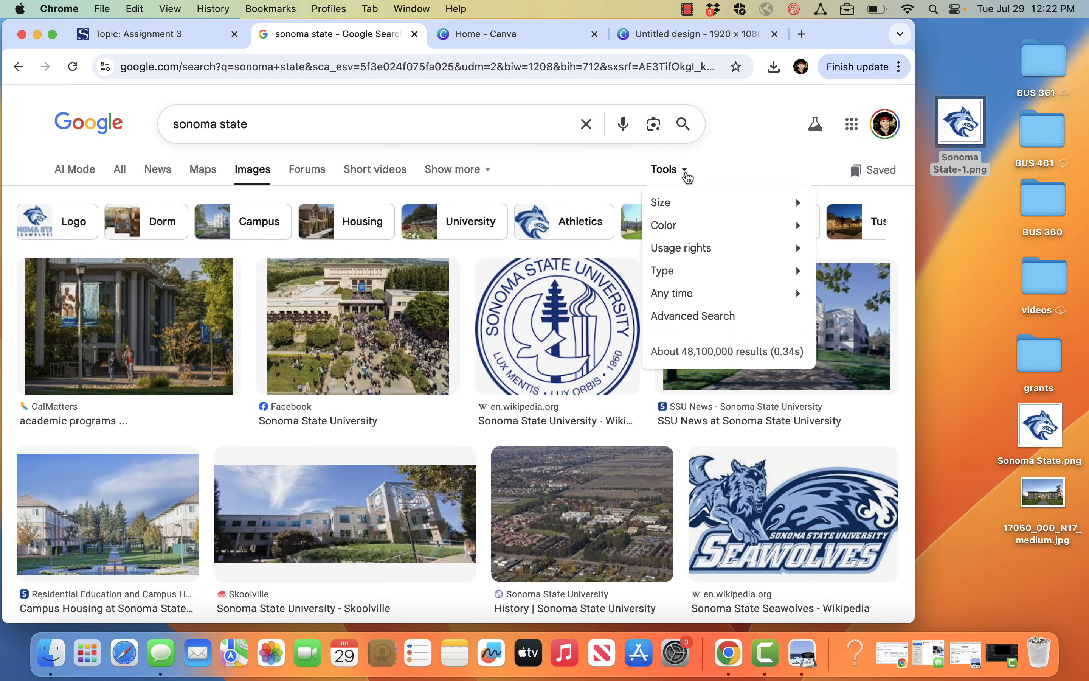
click(855, 224)
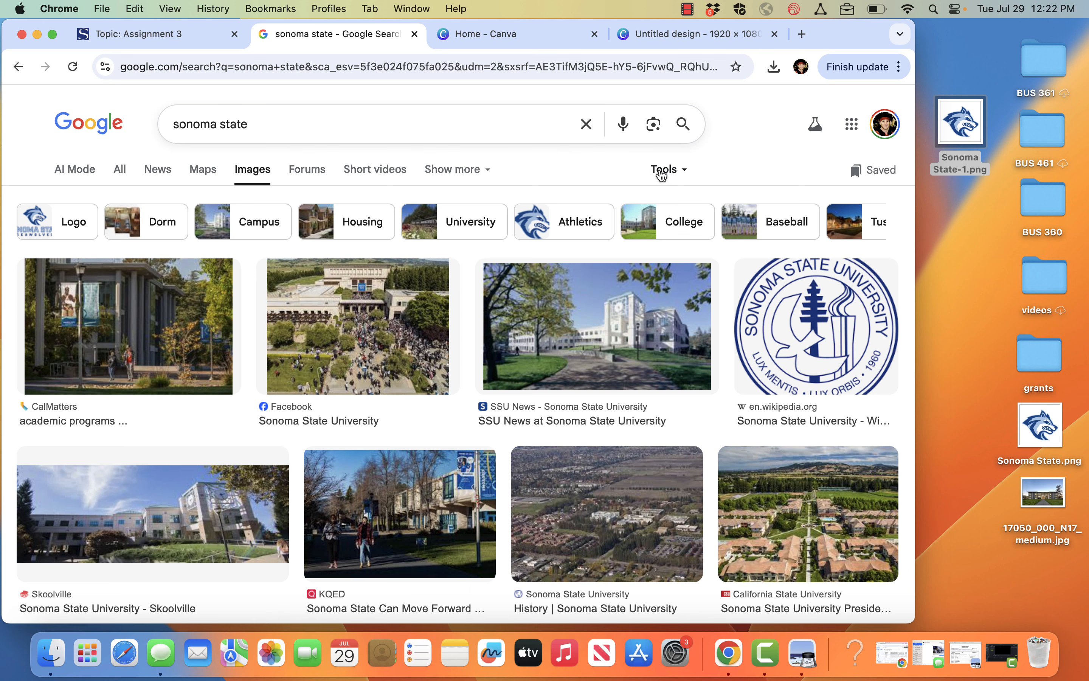
Step: Place Sonoma State-1.png from the desktop on the blank Canva page and enlarge it to slightly more than the page height
click(657, 36)
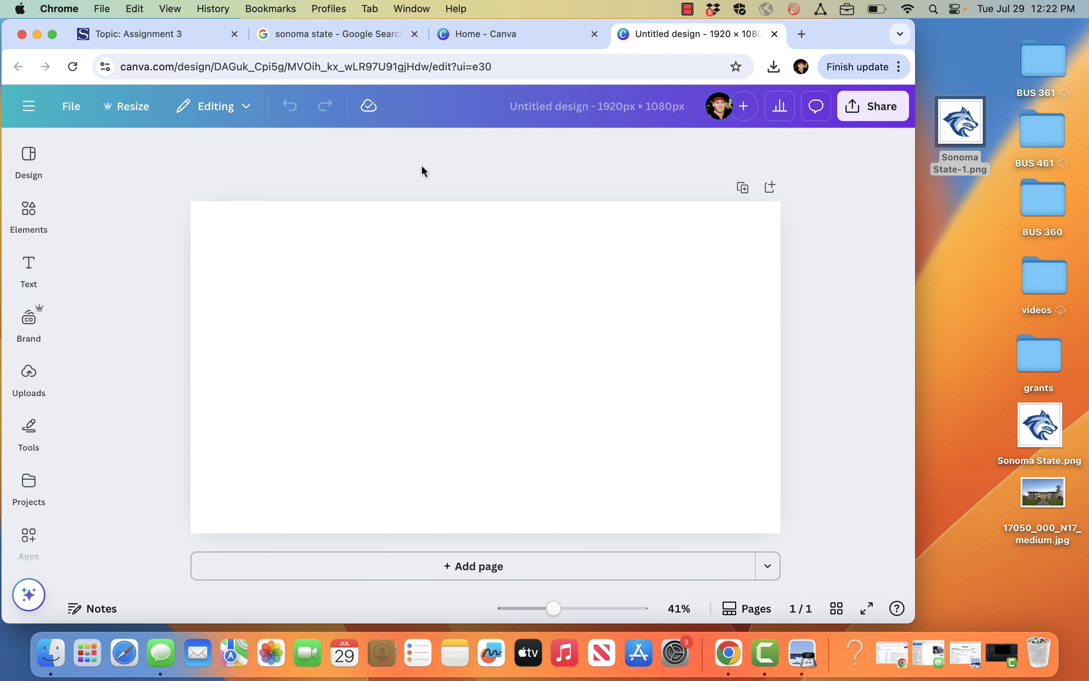
click(440, 248)
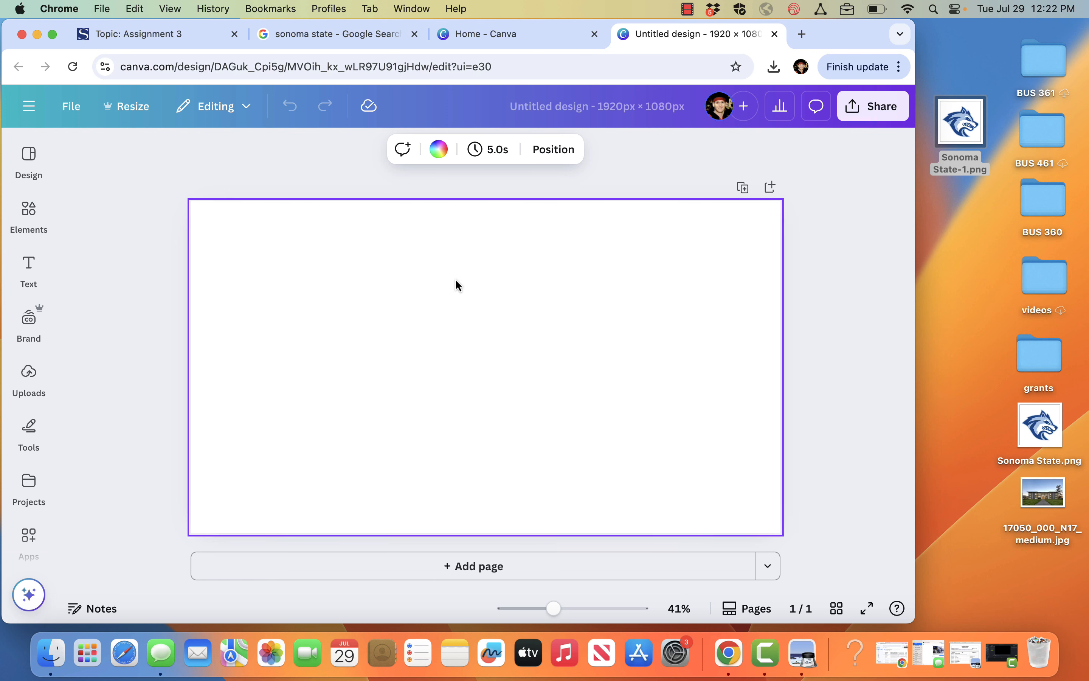
drag(978, 118, 510, 306)
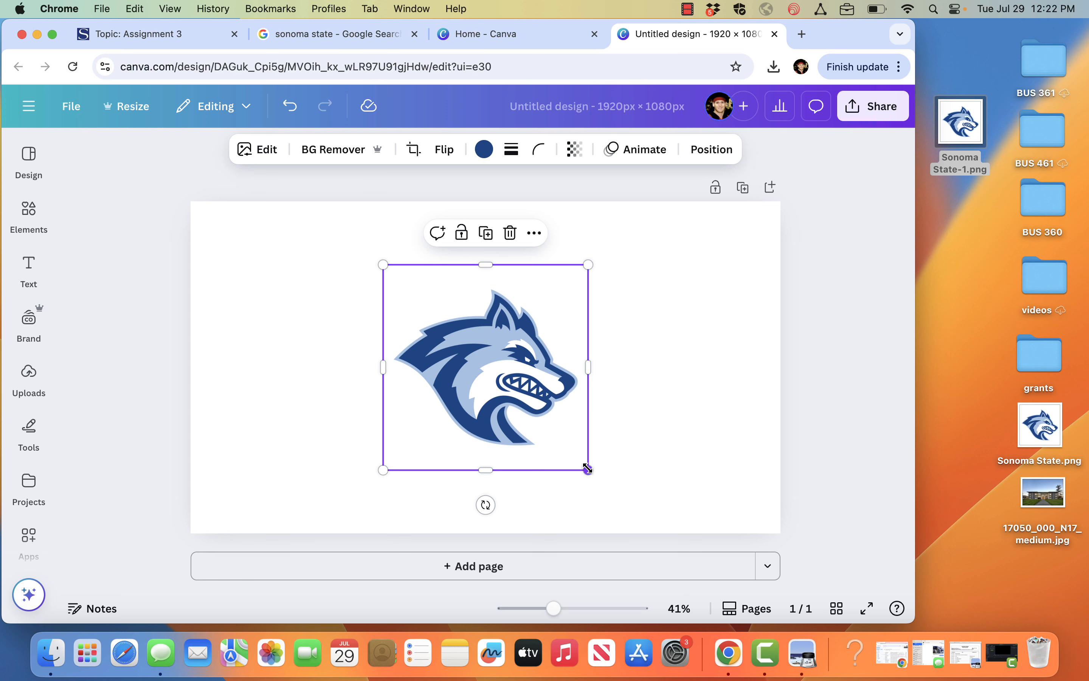
drag(588, 469, 654, 532)
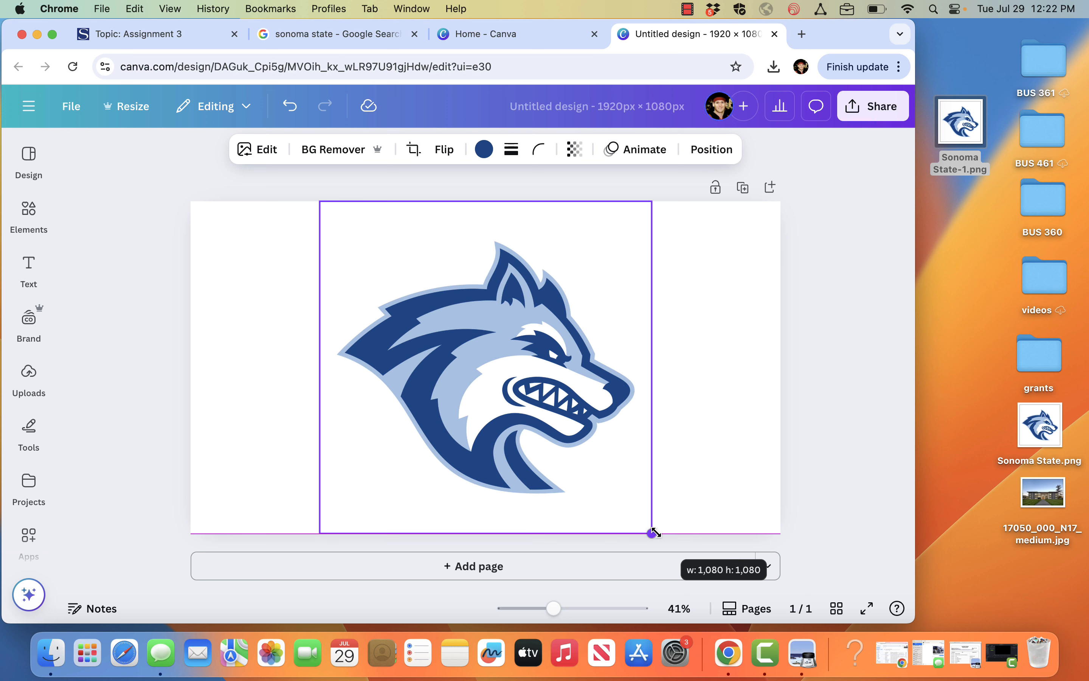
drag(654, 532, 656, 534)
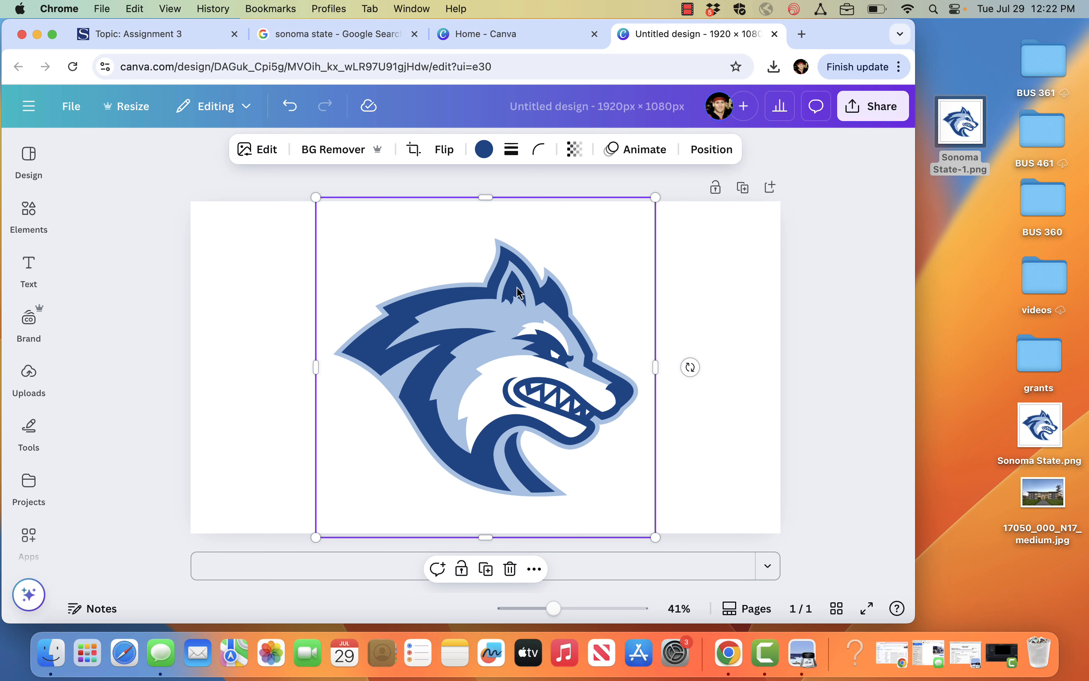
Step: Set the page background behind the wolf-head logo to solid black
click(727, 295)
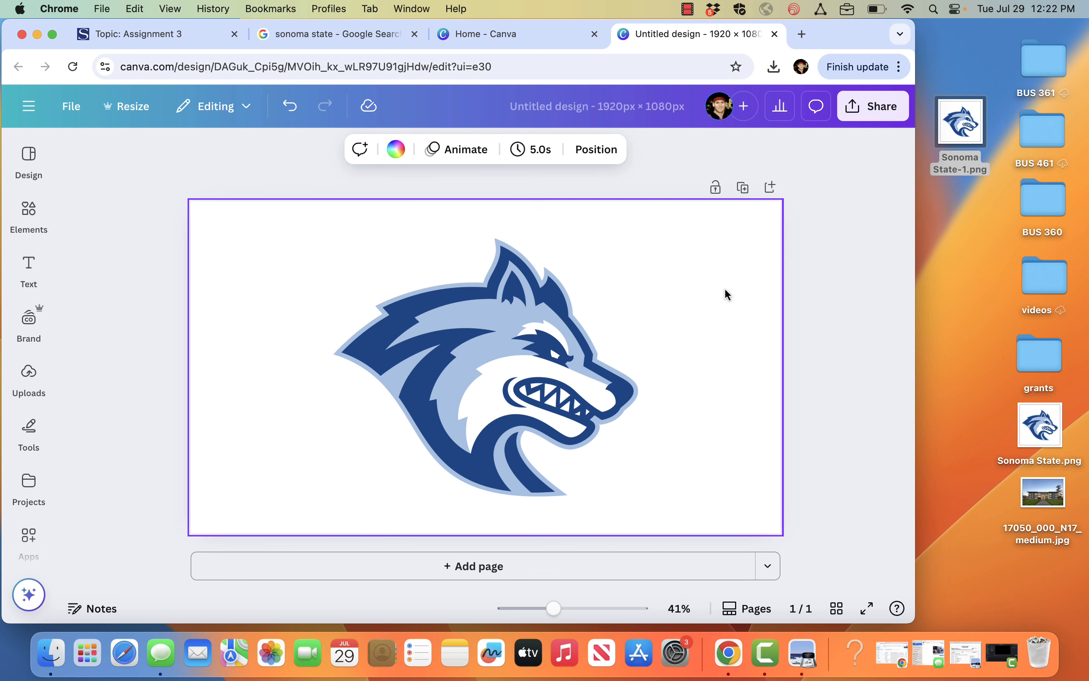
click(595, 151)
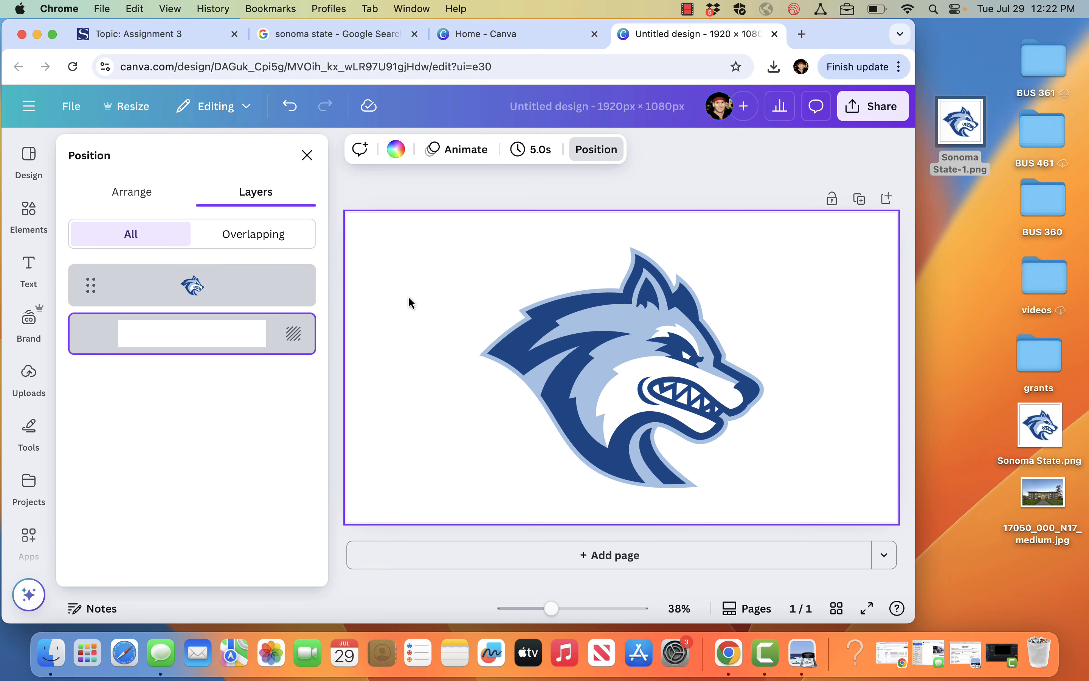
right_click(417, 277)
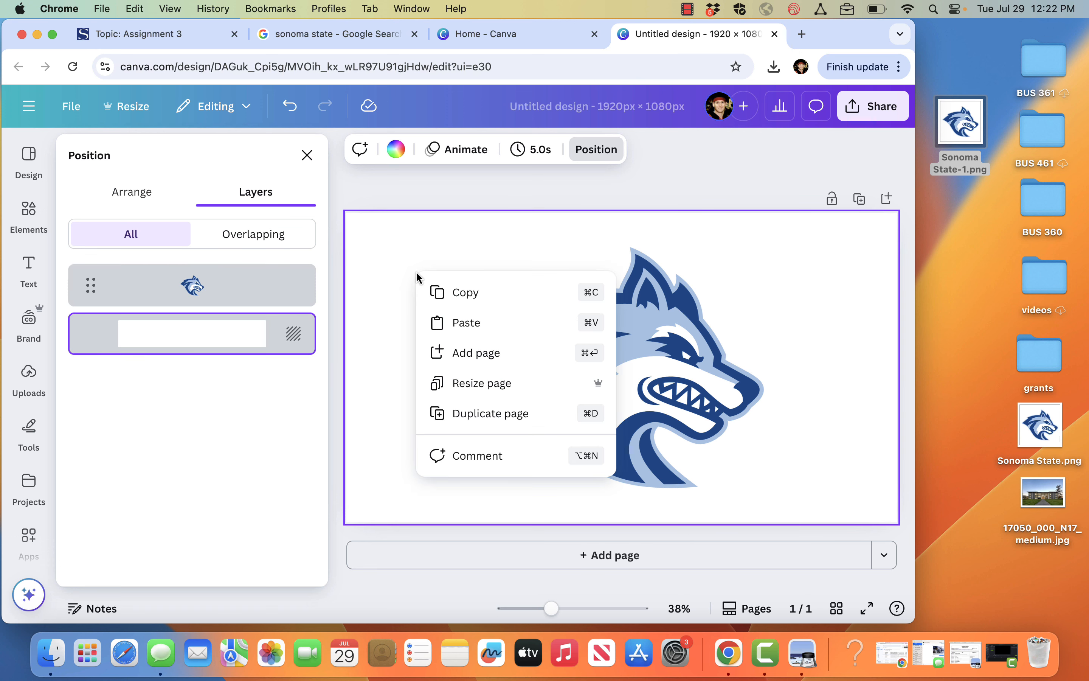
click(388, 279)
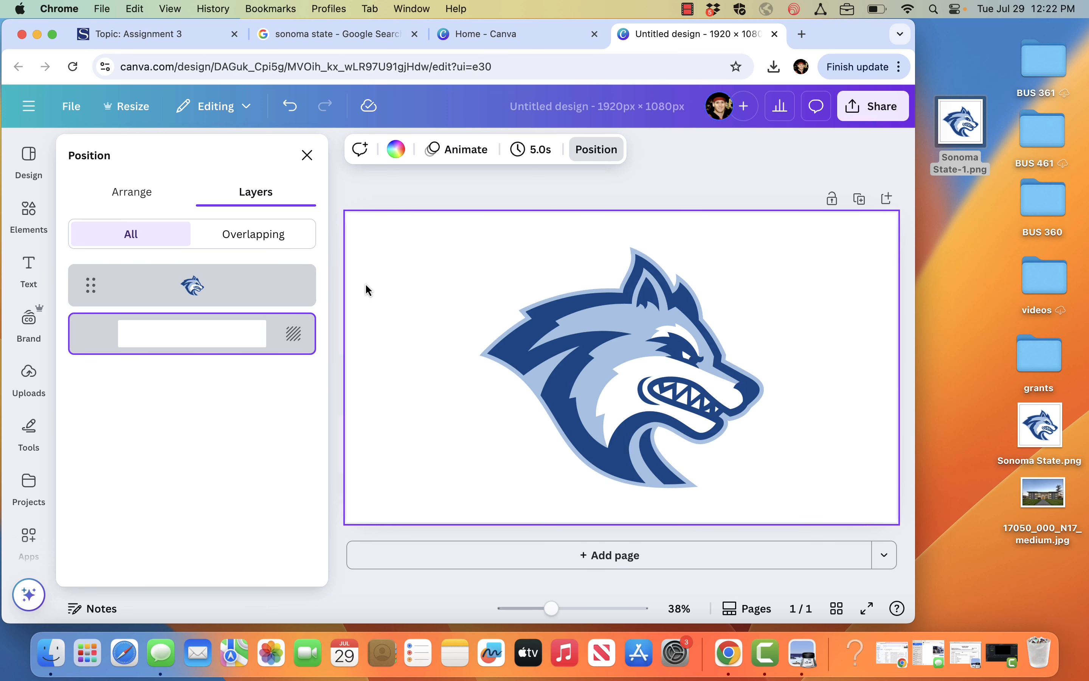
click(396, 149)
click(82, 508)
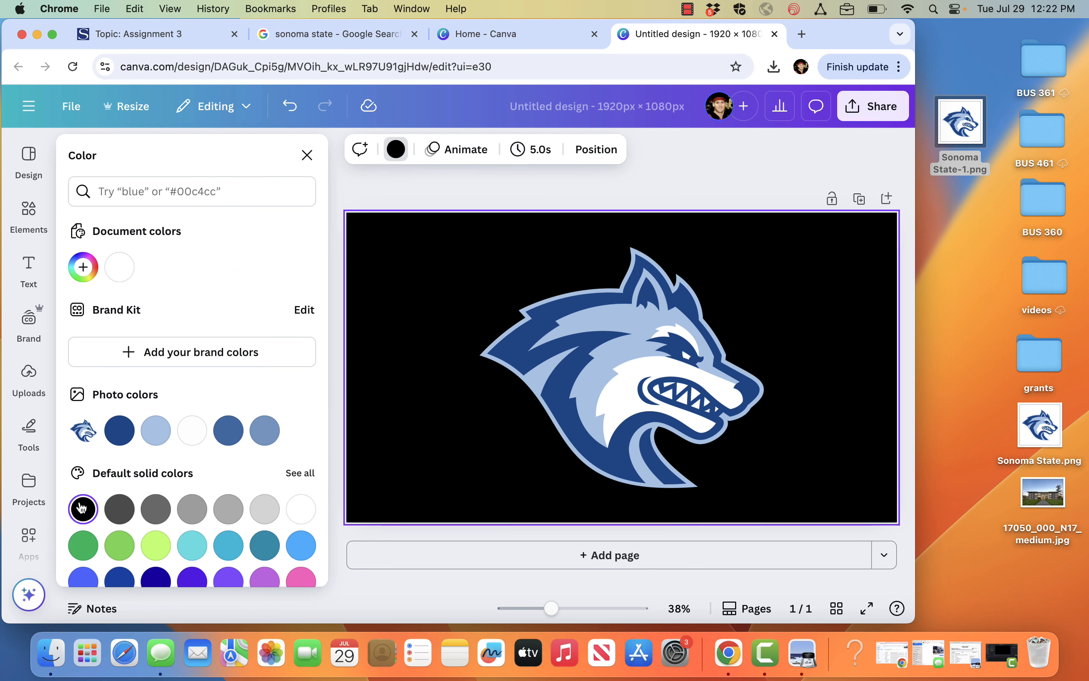
key(Escape)
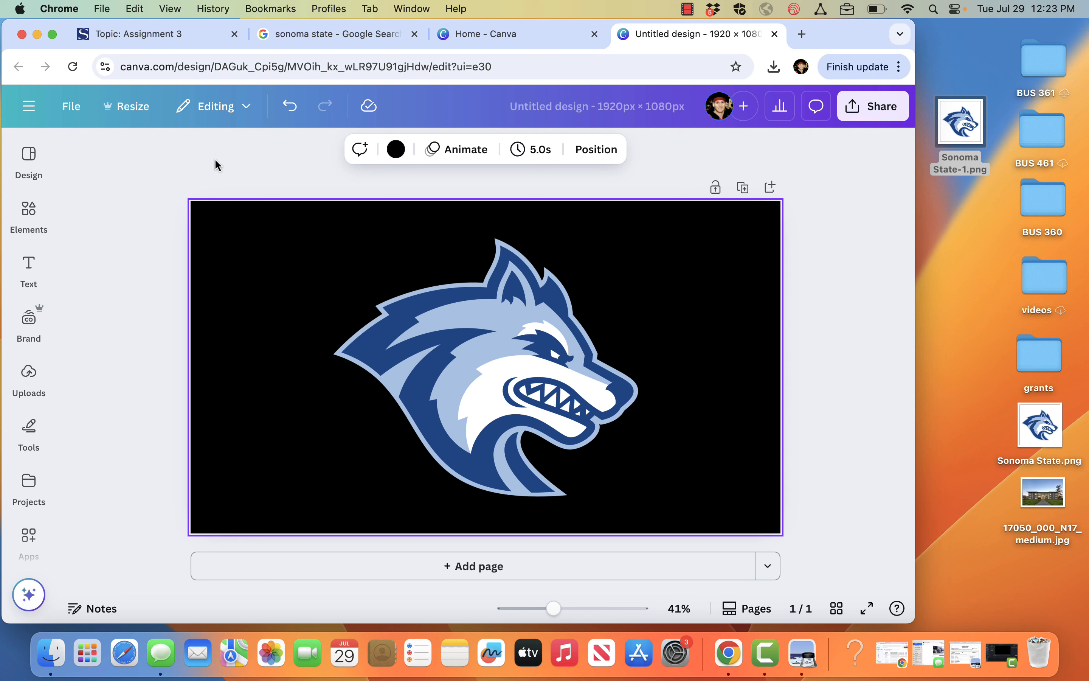
Step: Rename the design as "canva apps 2"
click(73, 109)
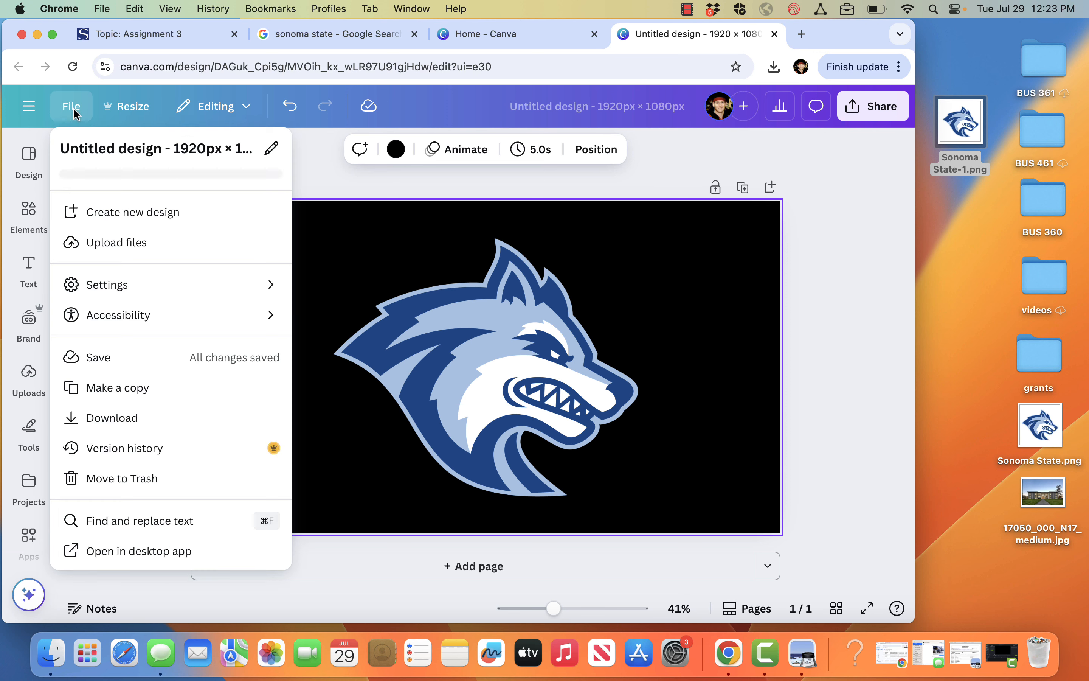
click(118, 151)
key(BackSpace)
text(canva apps 2)
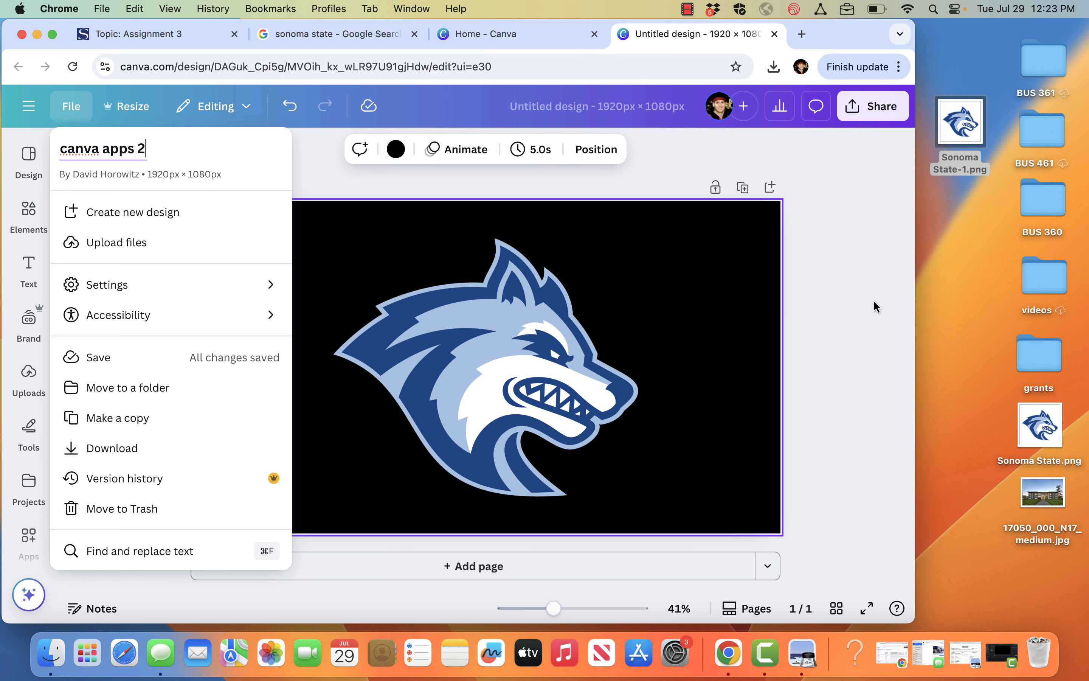
key(Return)
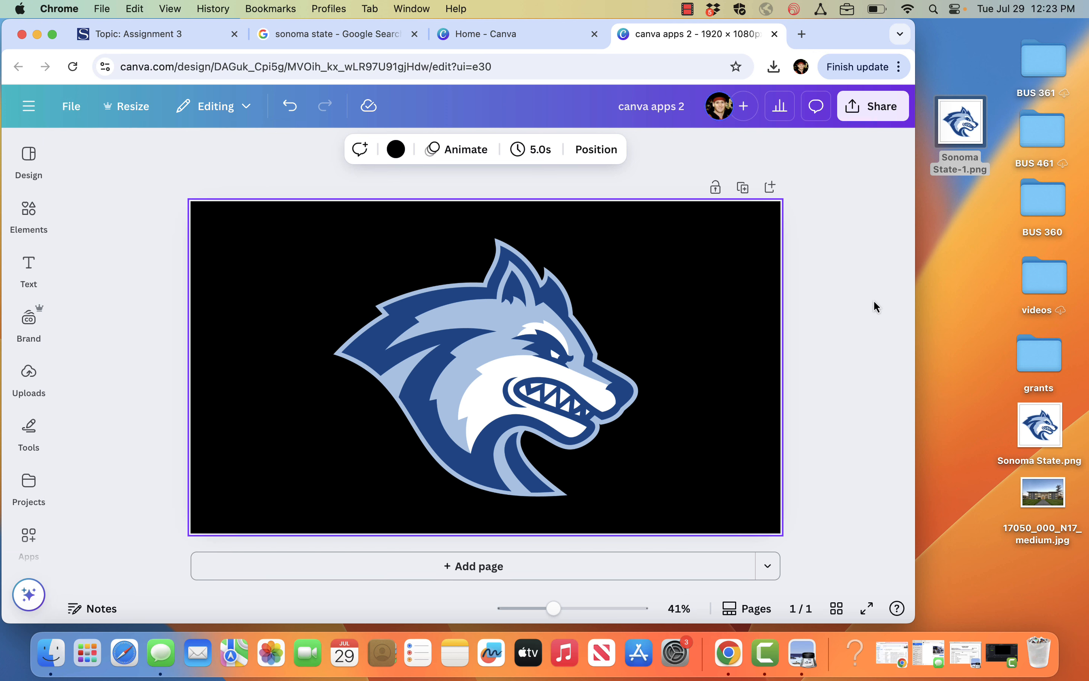
Step: Download the design as a PNG at 1,920 × 1,080 px and put a copy of canva apps 2.png on the desktop
click(875, 112)
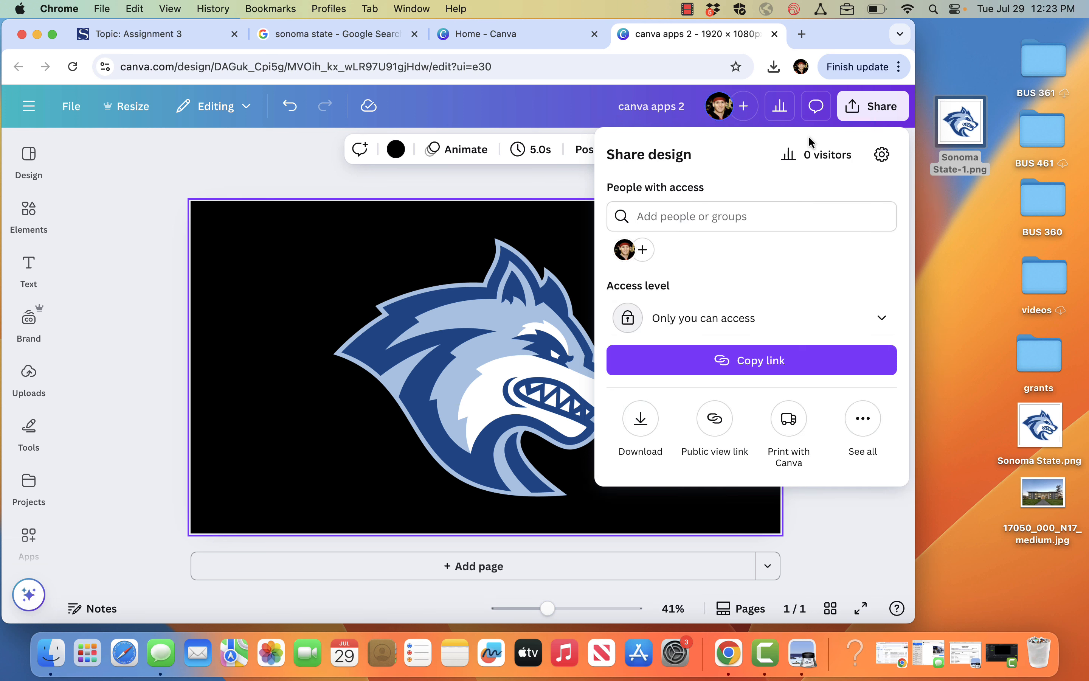
click(648, 423)
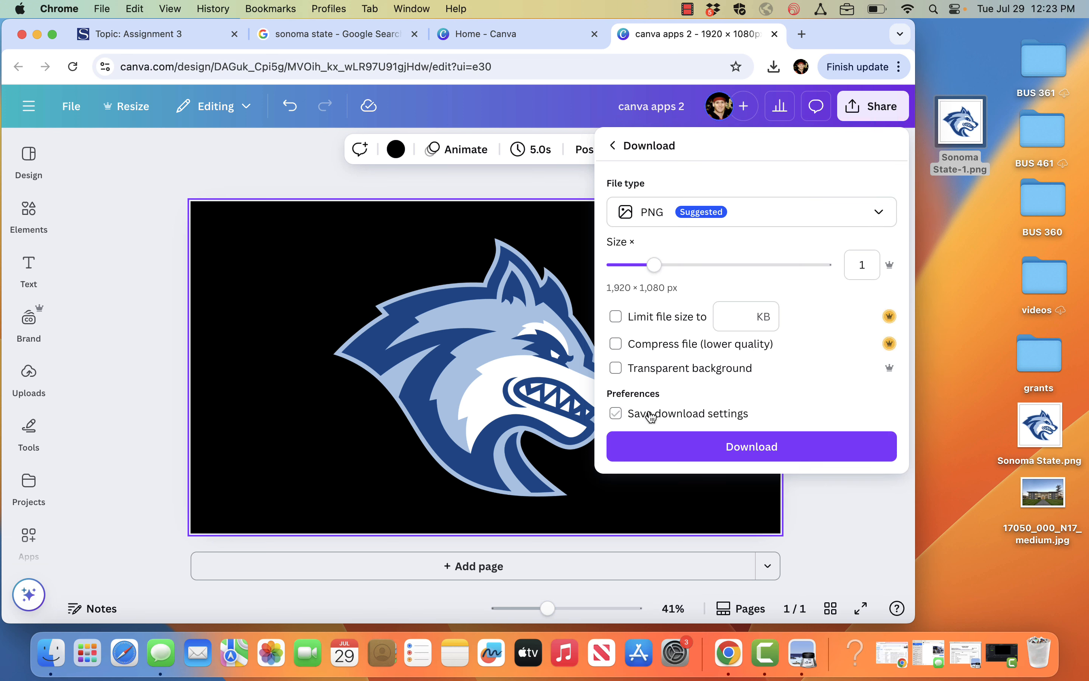
click(669, 446)
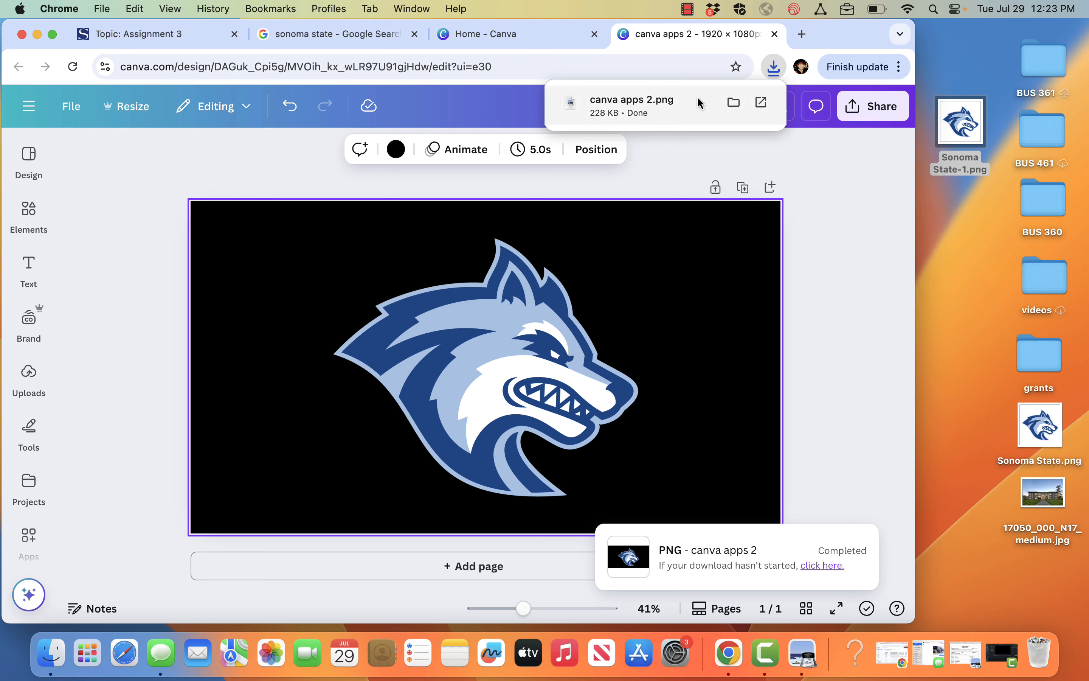
drag(629, 118, 973, 226)
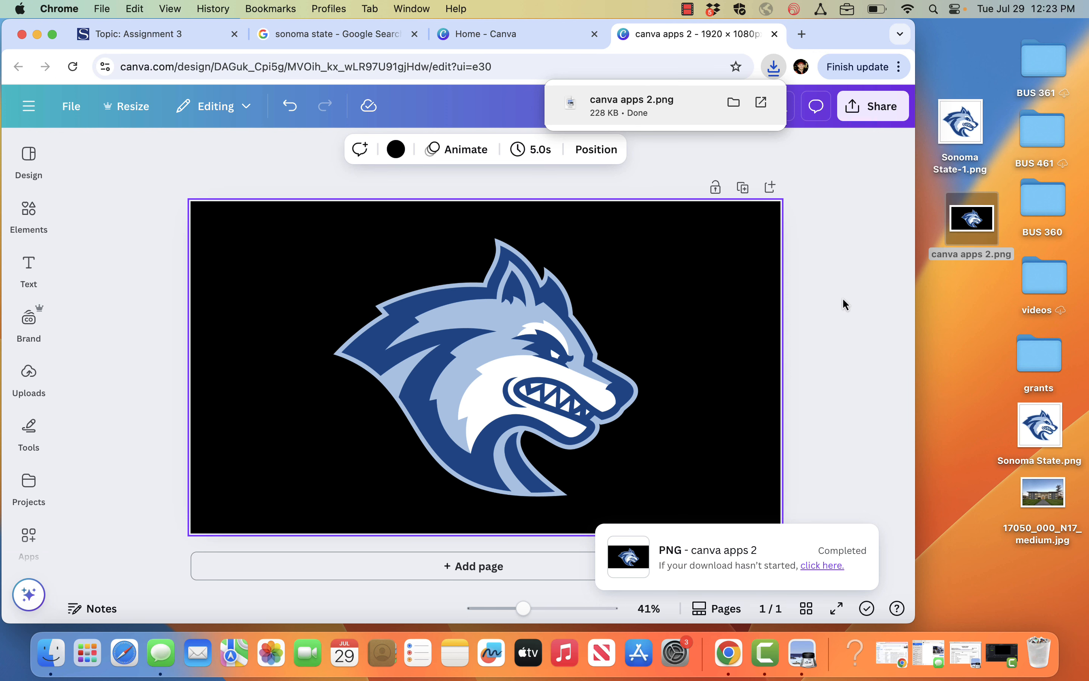
Step: Add a second page, place canva apps 2.png from the desktop on it and enlarge the image to fill the page
click(646, 572)
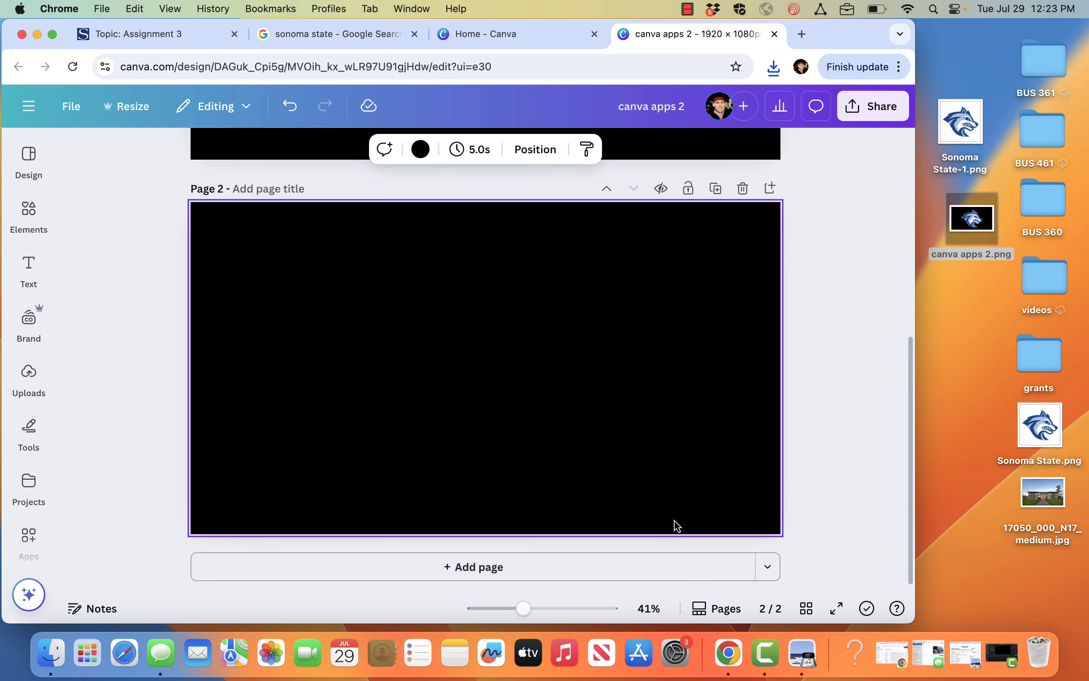
drag(977, 229, 547, 312)
drag(598, 345, 488, 284)
drag(556, 401, 779, 532)
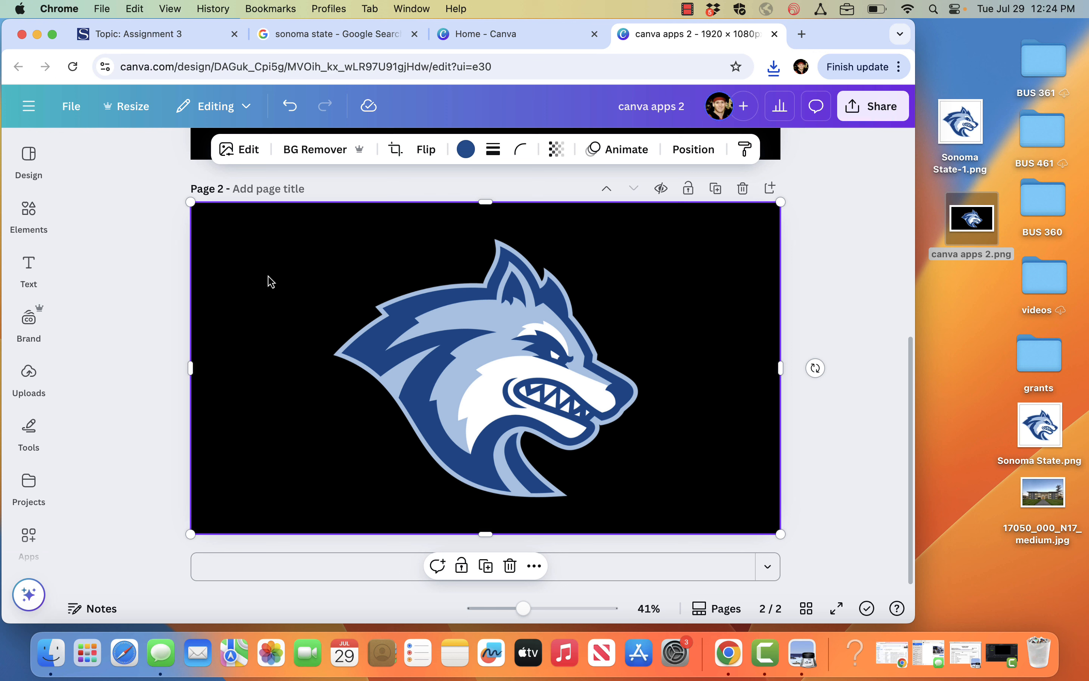
click(133, 315)
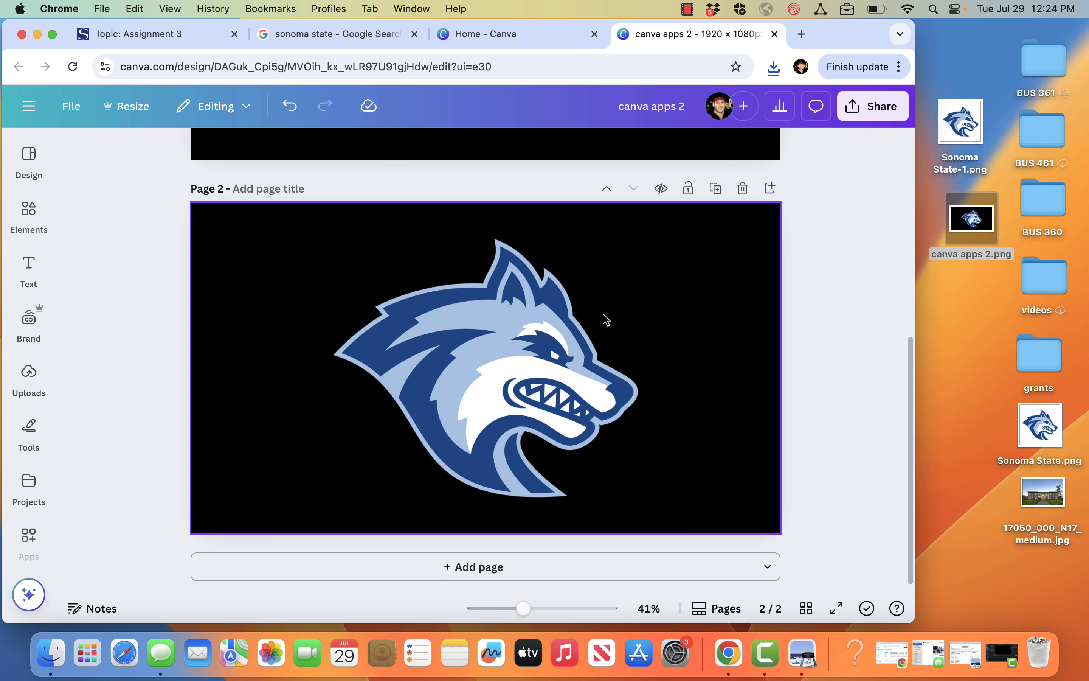
Step: Select the wolf-head image on page 2, search the Canva apps for "trace" and open Tracer
click(495, 401)
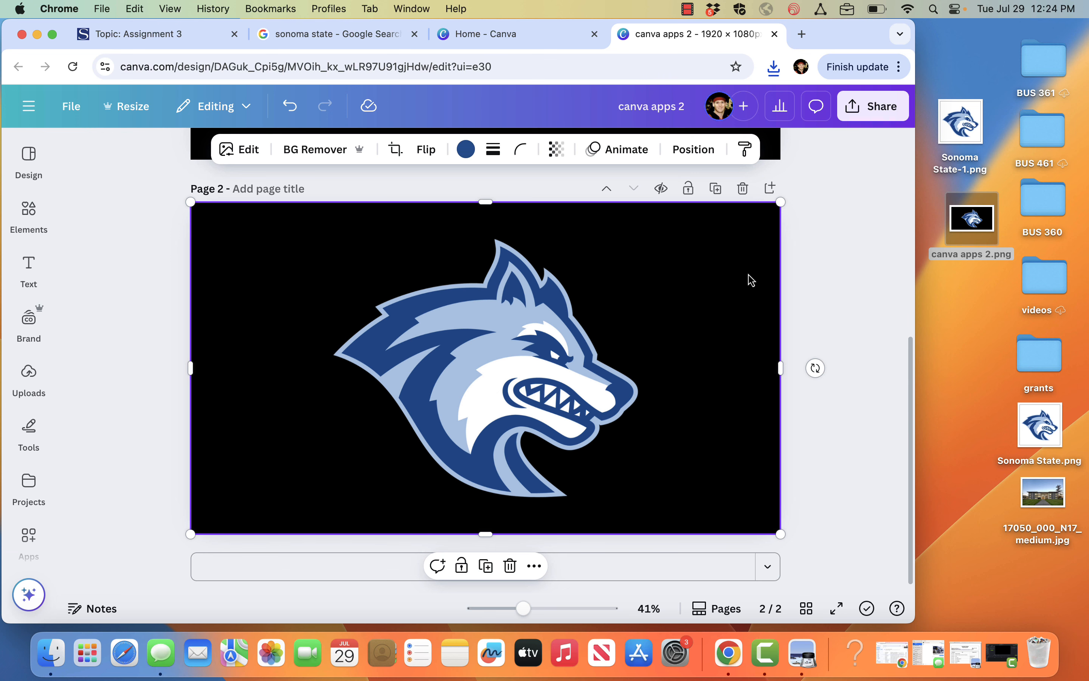
click(34, 536)
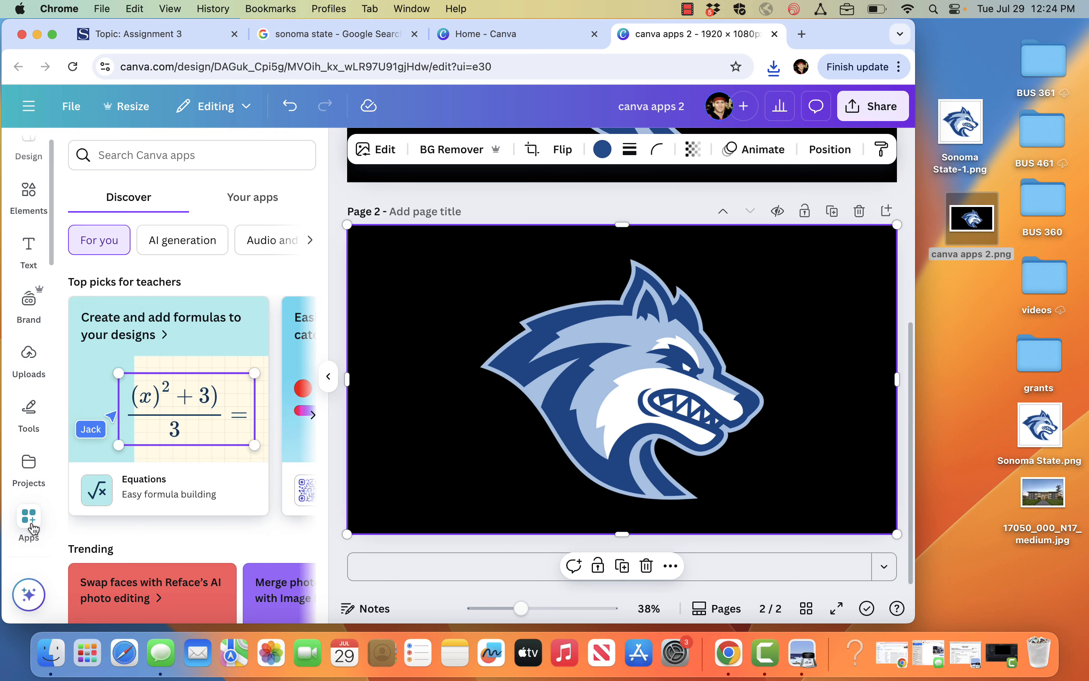
click(191, 148)
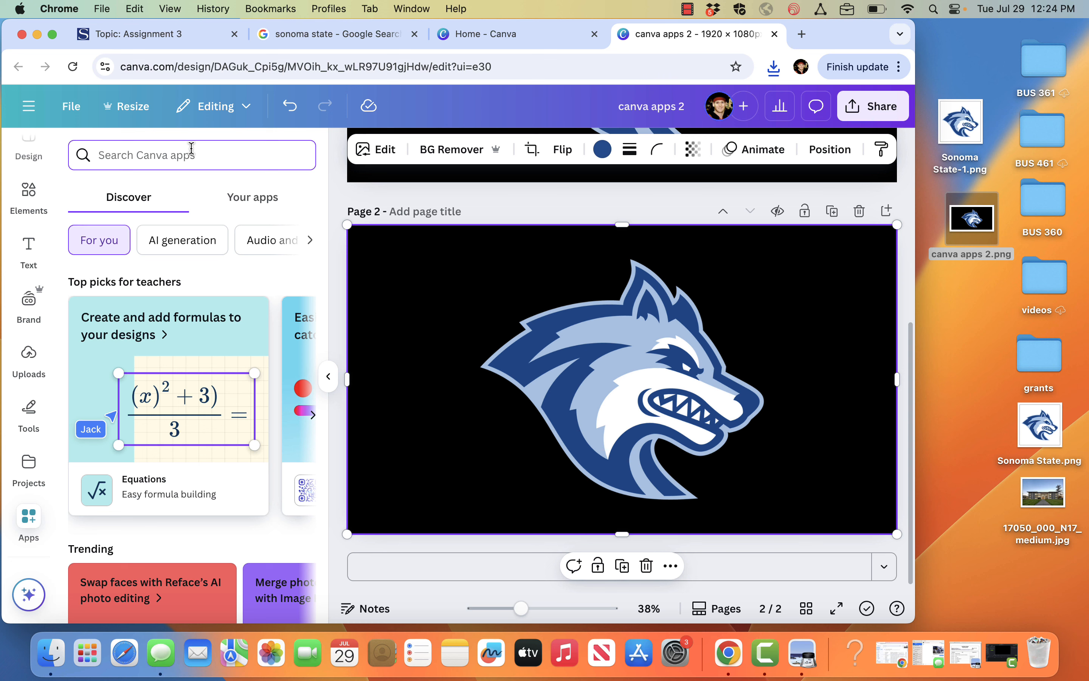
text(trace)
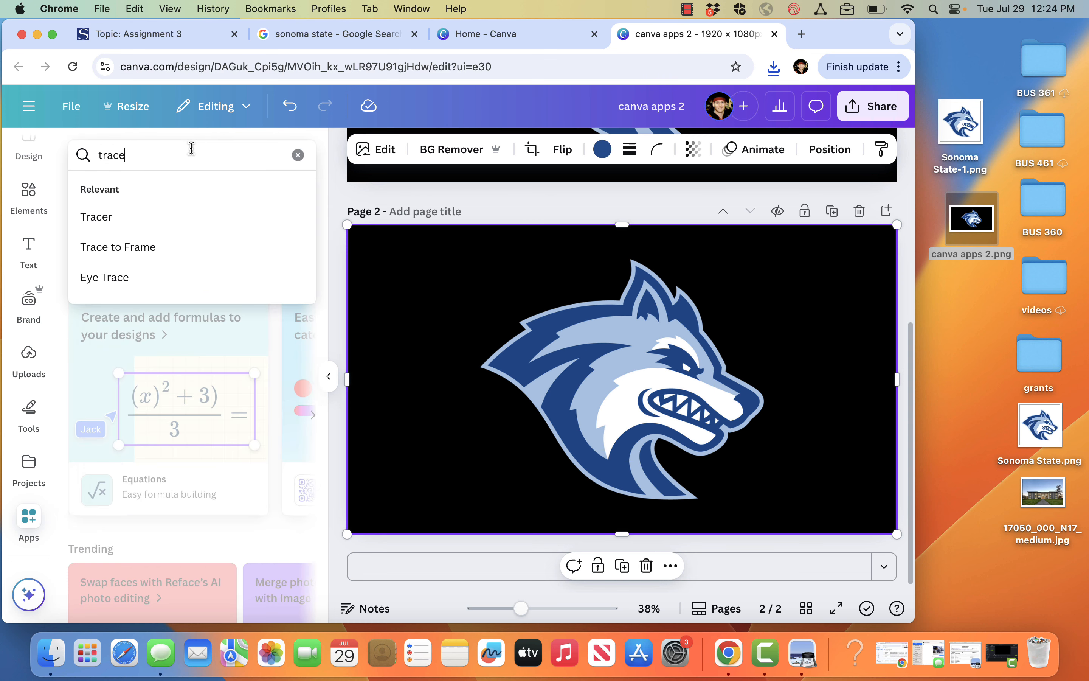
key(Return)
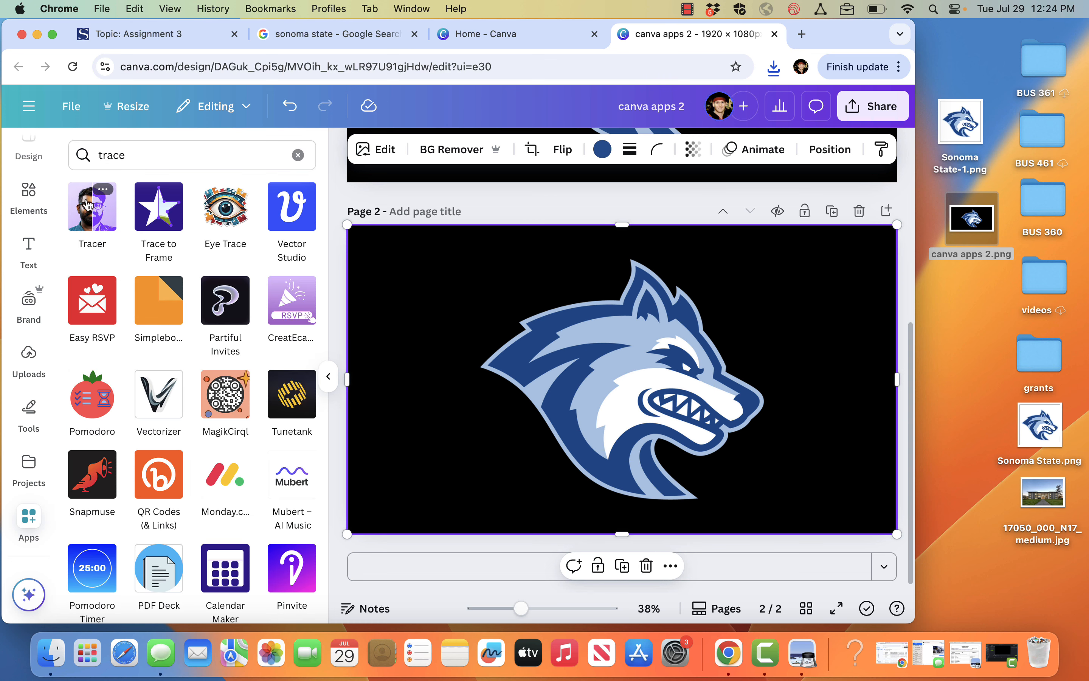
click(87, 205)
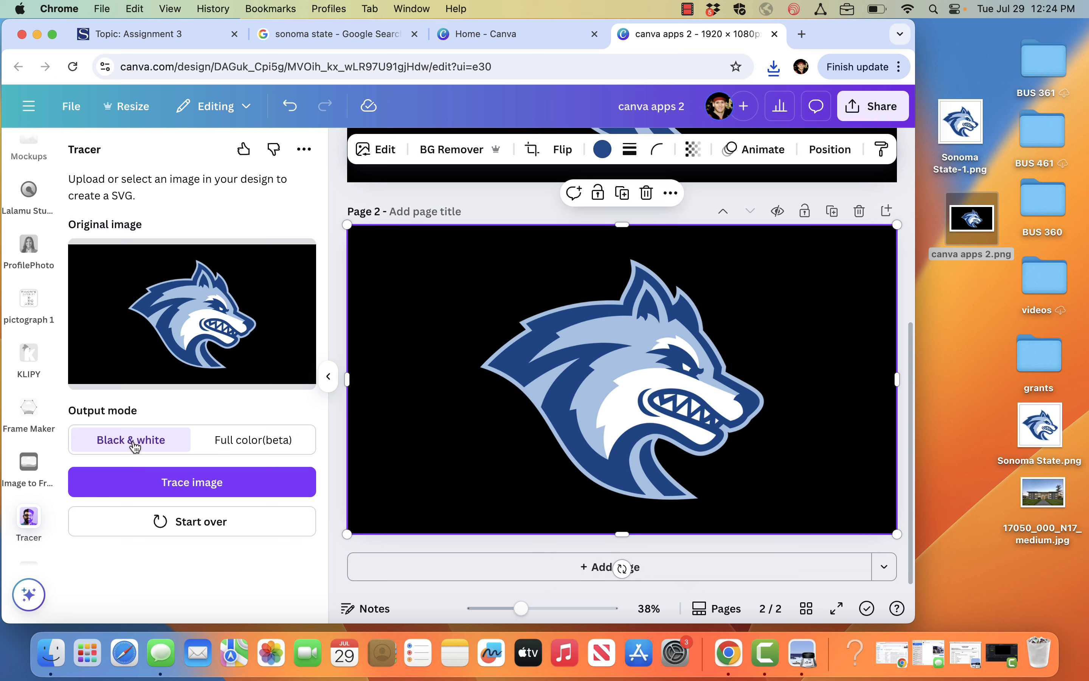
Step: Trace the image in black & white mode with a threshold of 4 and add the tracing to page 2
click(182, 480)
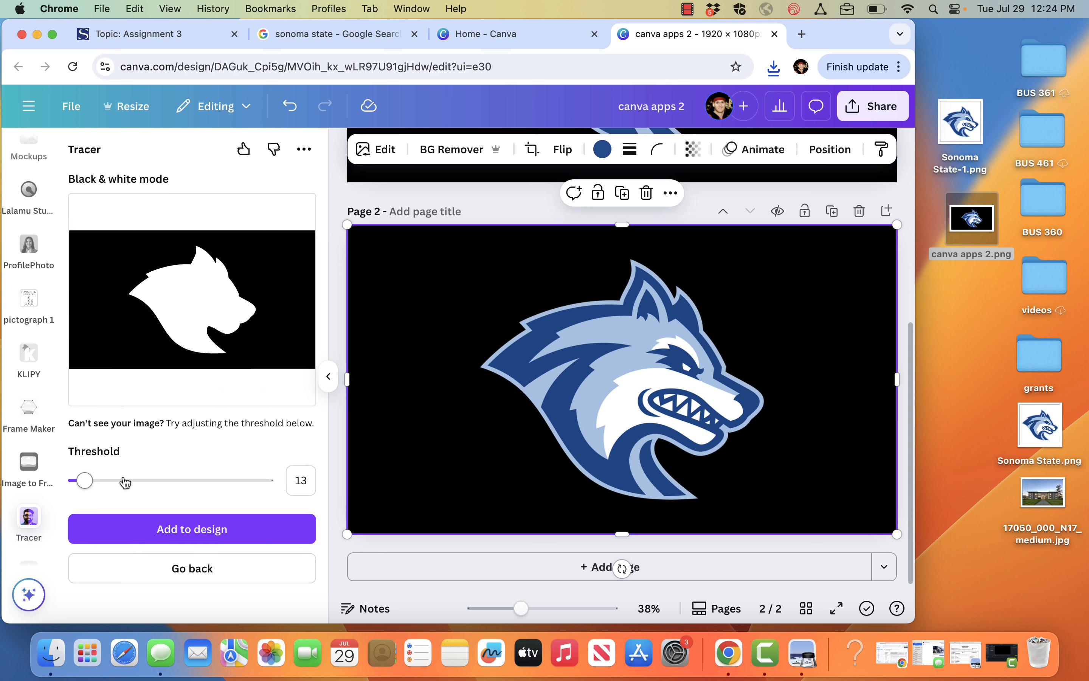
drag(87, 481, 79, 481)
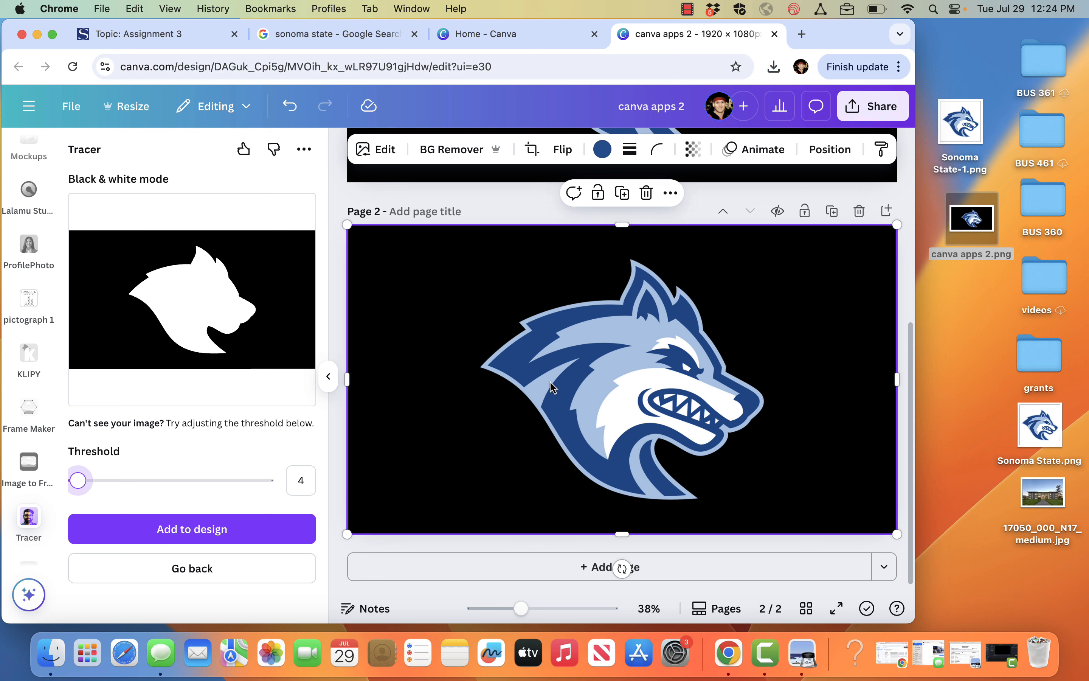
click(204, 527)
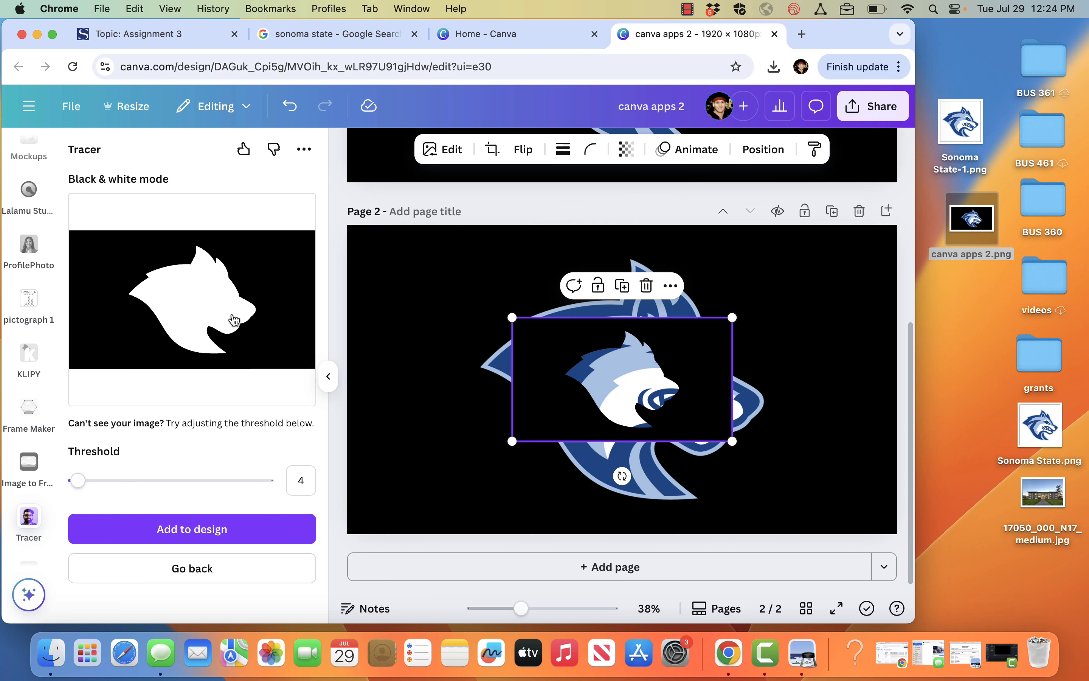
Step: Move the black-and-white tracing from page 2 onto a new third page
mouse_move(684, 371)
mouse_down()
mouse_move(708, 365)
mouse_move(732, 307)
mouse_move(627, 370)
mouse_move(648, 415)
mouse_move(680, 389)
mouse_up()
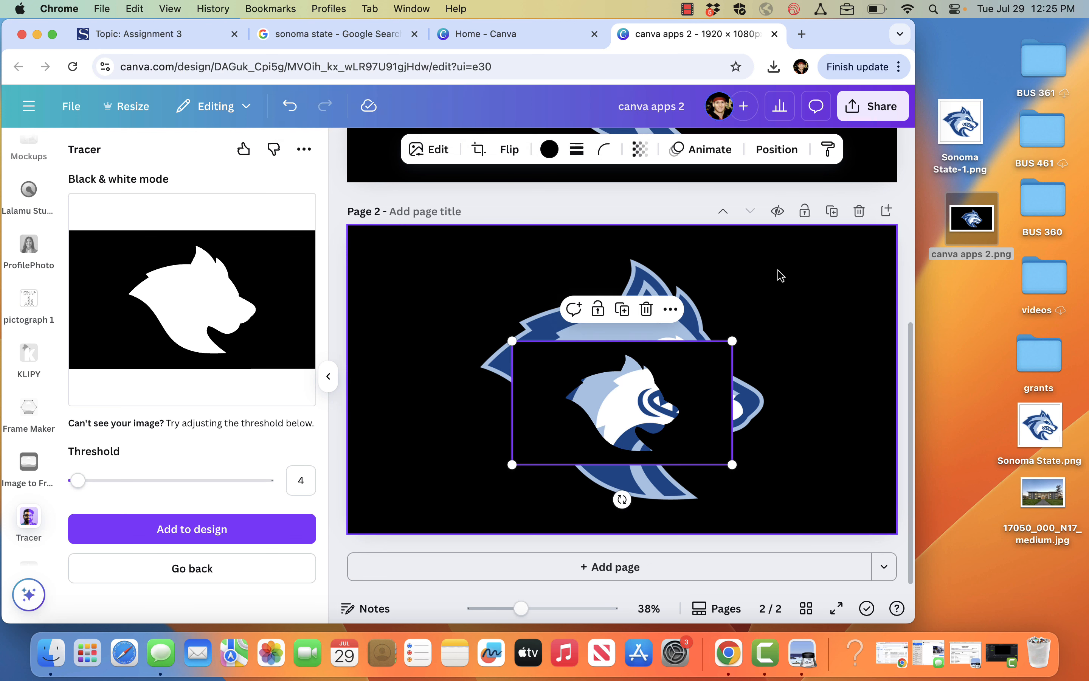
click(787, 286)
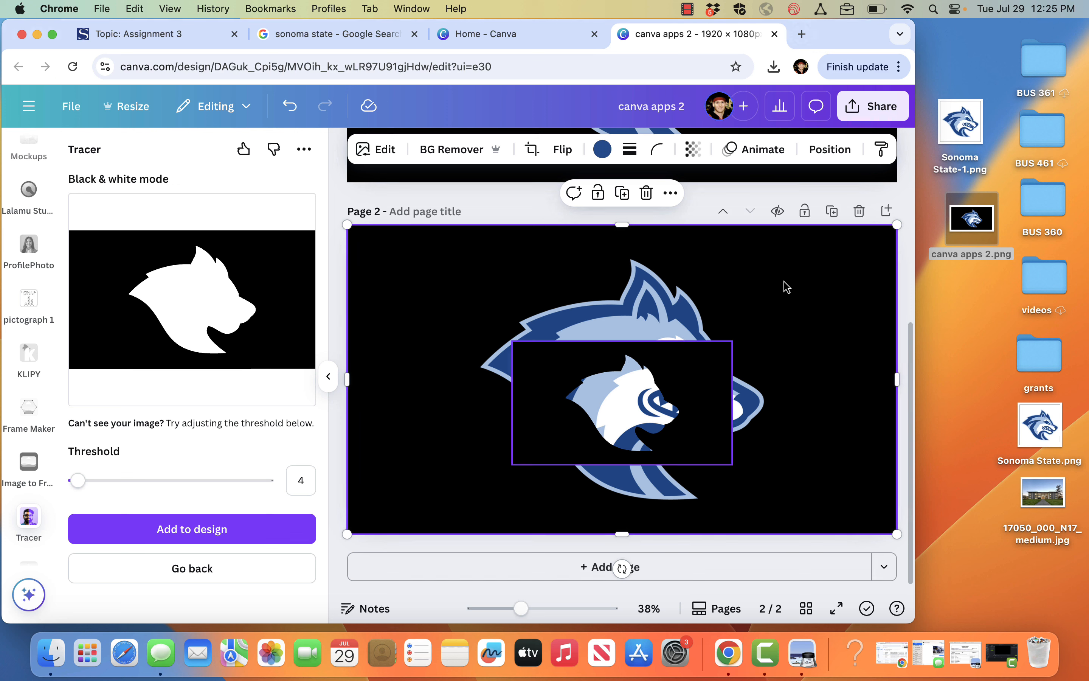
click(684, 408)
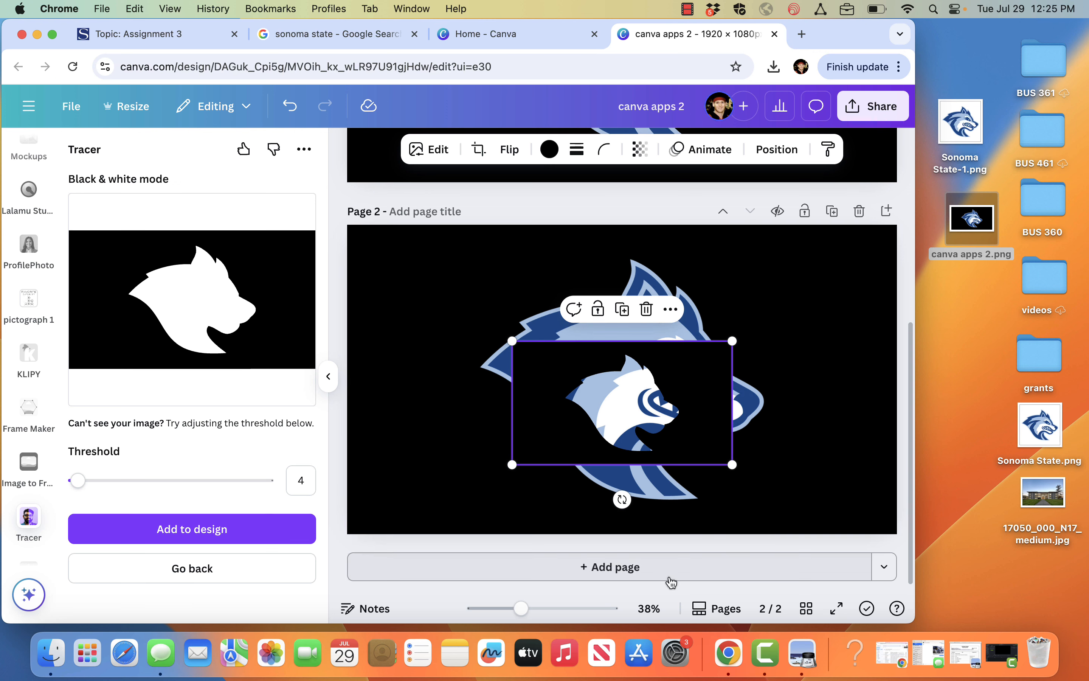
key(Delete)
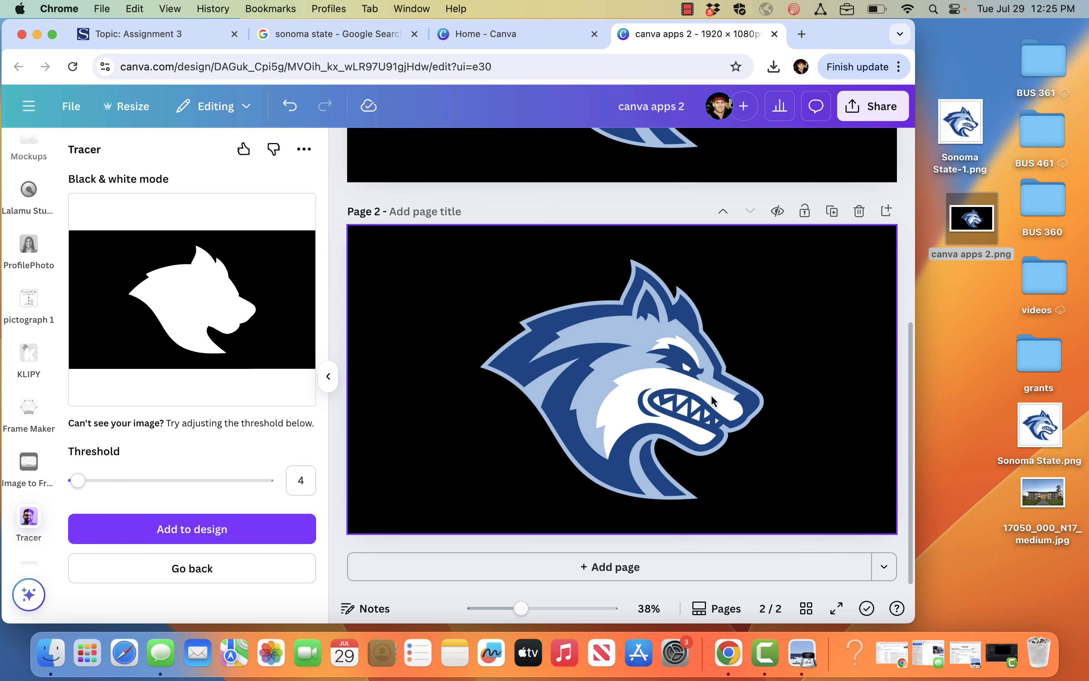
click(657, 574)
key(cmd+v)
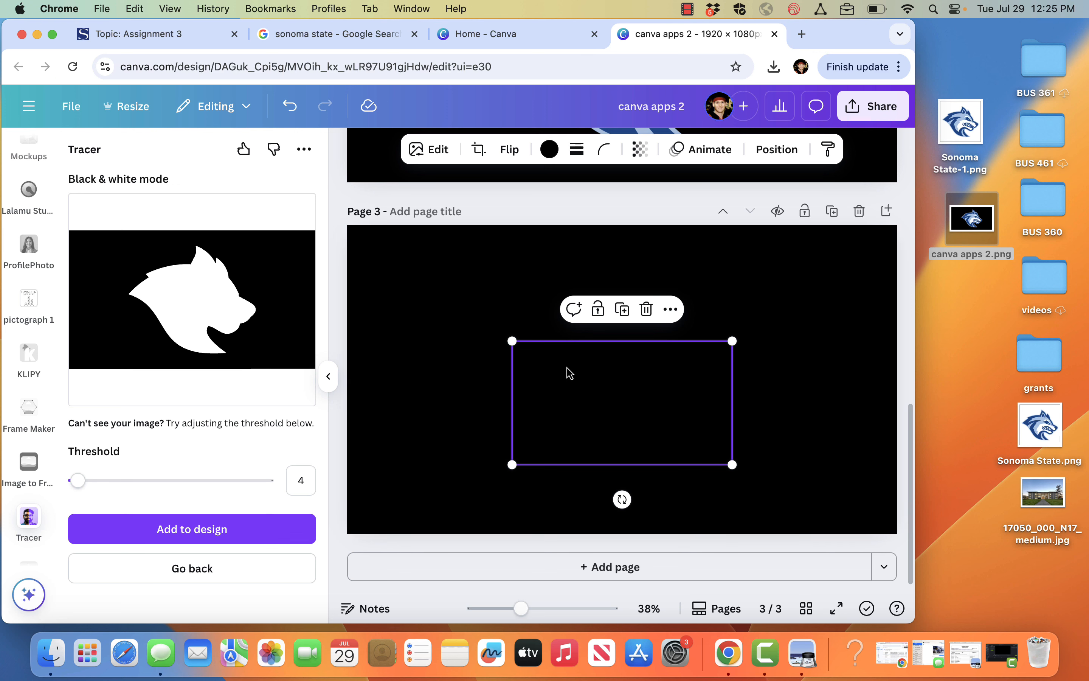
Step: Set the background of page 3 behind the tracing to white
drag(558, 384, 553, 322)
click(403, 314)
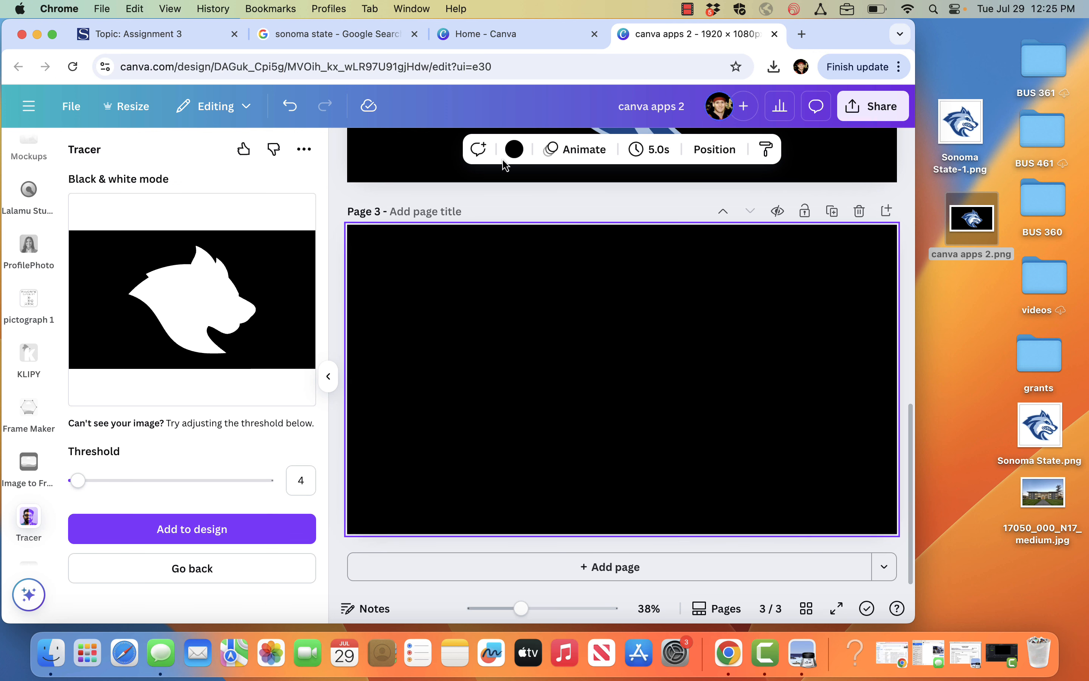
click(514, 149)
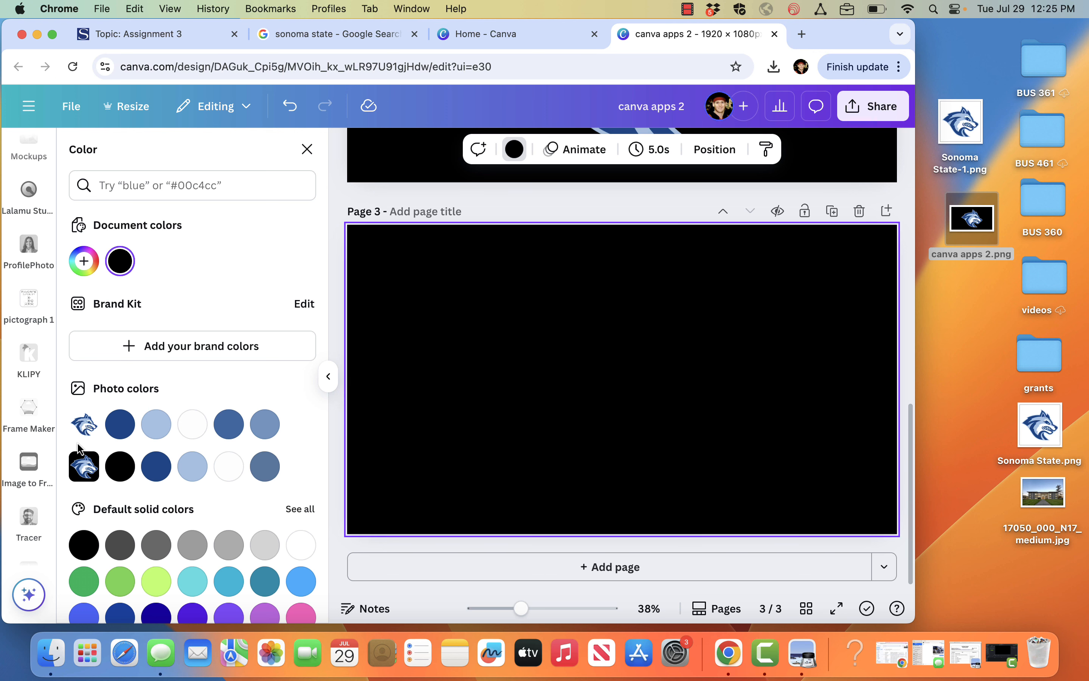
click(301, 545)
Step: Align the tracing with the upper-left corner of page 3 and enlarge it to fill the page
click(554, 297)
drag(486, 276, 391, 254)
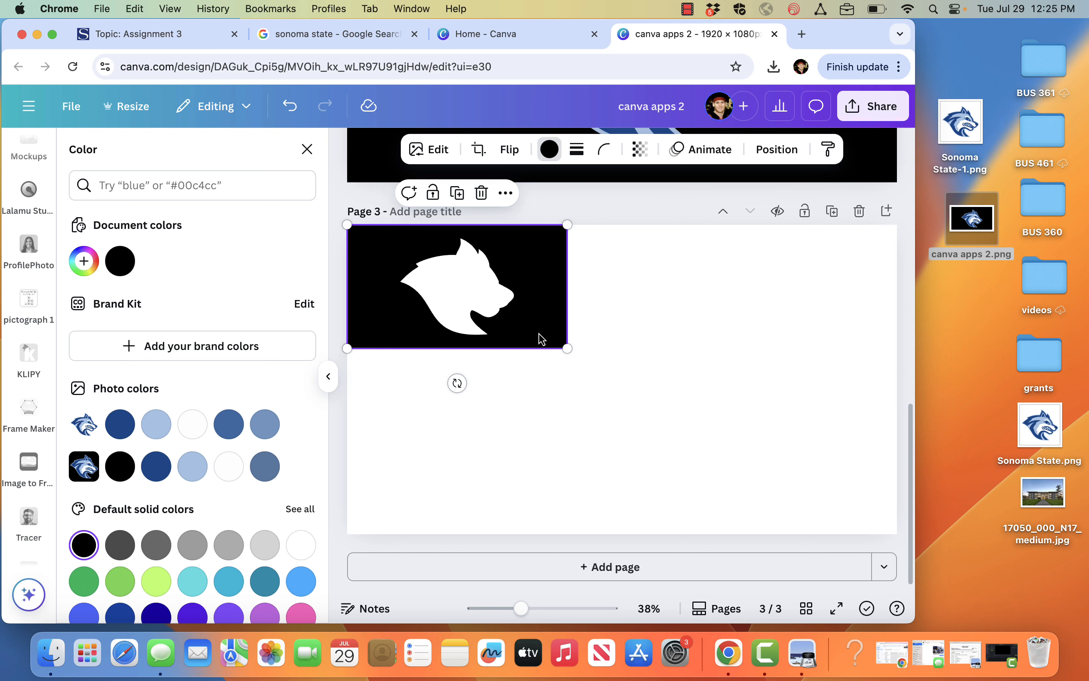
drag(565, 350, 890, 551)
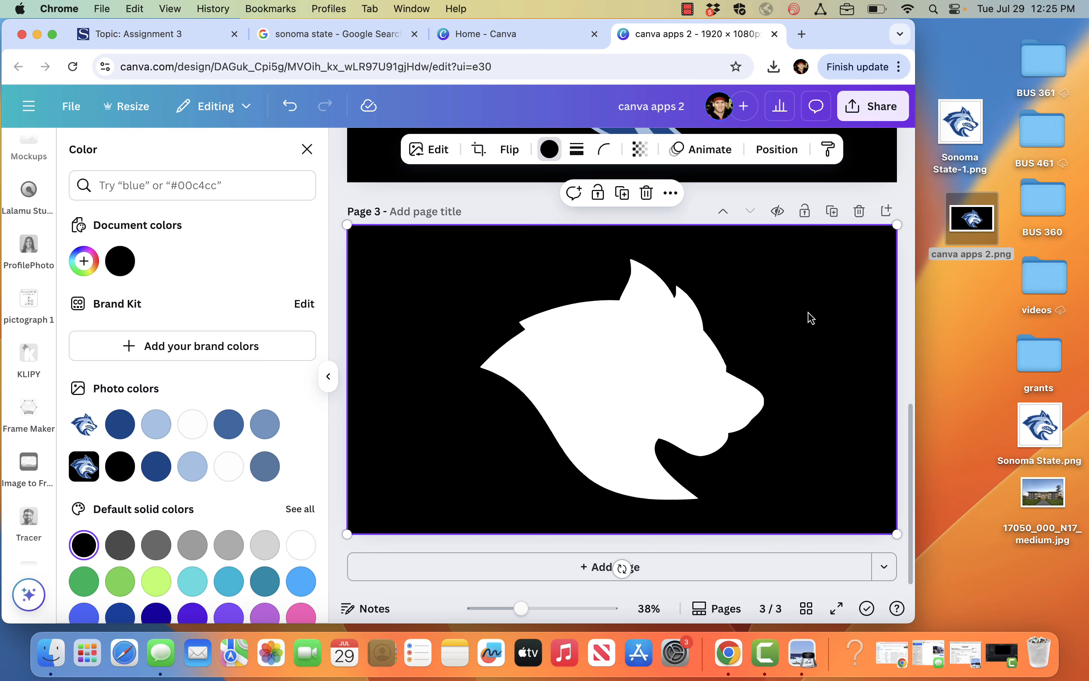
Step: Place the campus photo 17050_000_N17_medium.jpg from the desktop on page 3 and enlarge it to cover the whole page
click(334, 384)
drag(1040, 495, 520, 343)
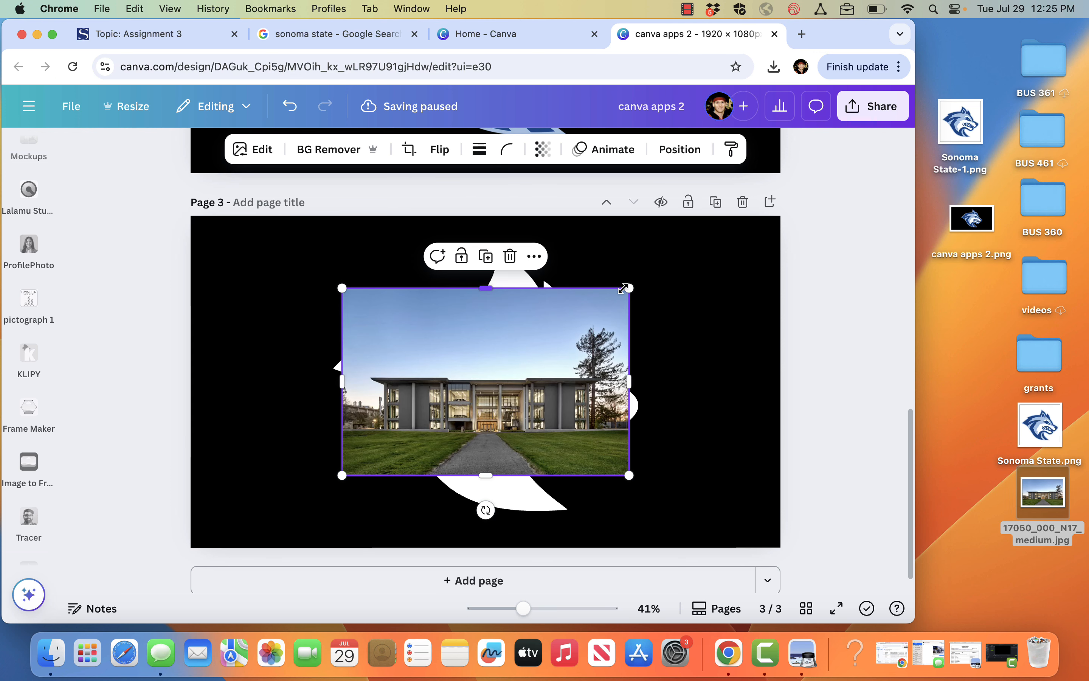
drag(630, 288, 794, 173)
drag(606, 395, 610, 357)
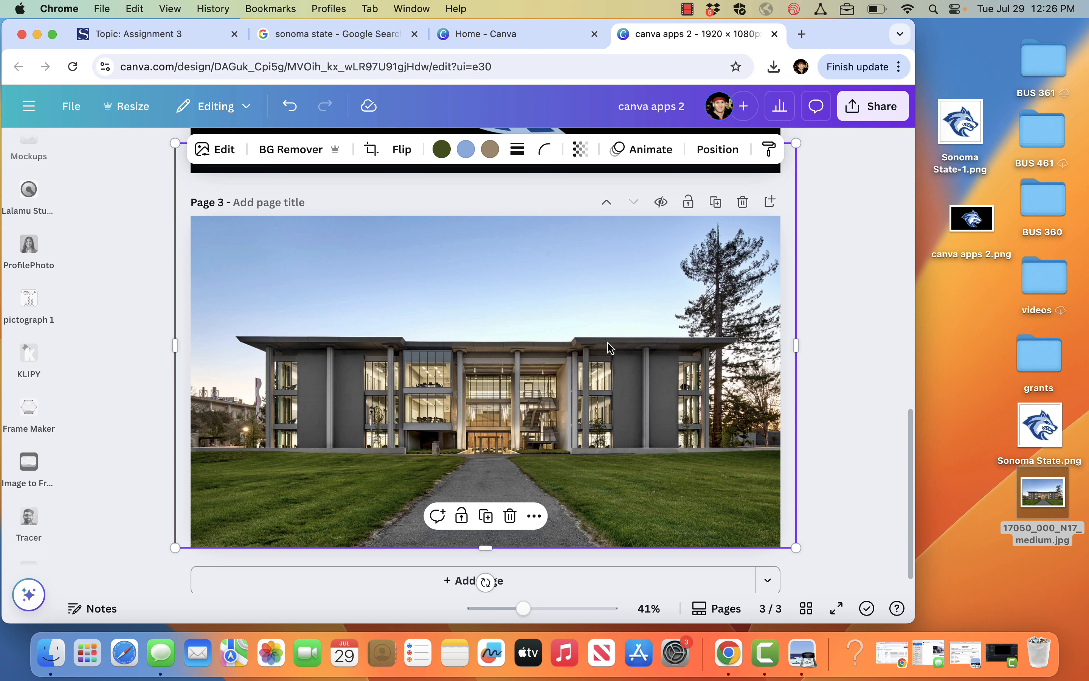
Step: Send the campus photo one layer backward, behind the wolf-head tracing on page 3
click(718, 150)
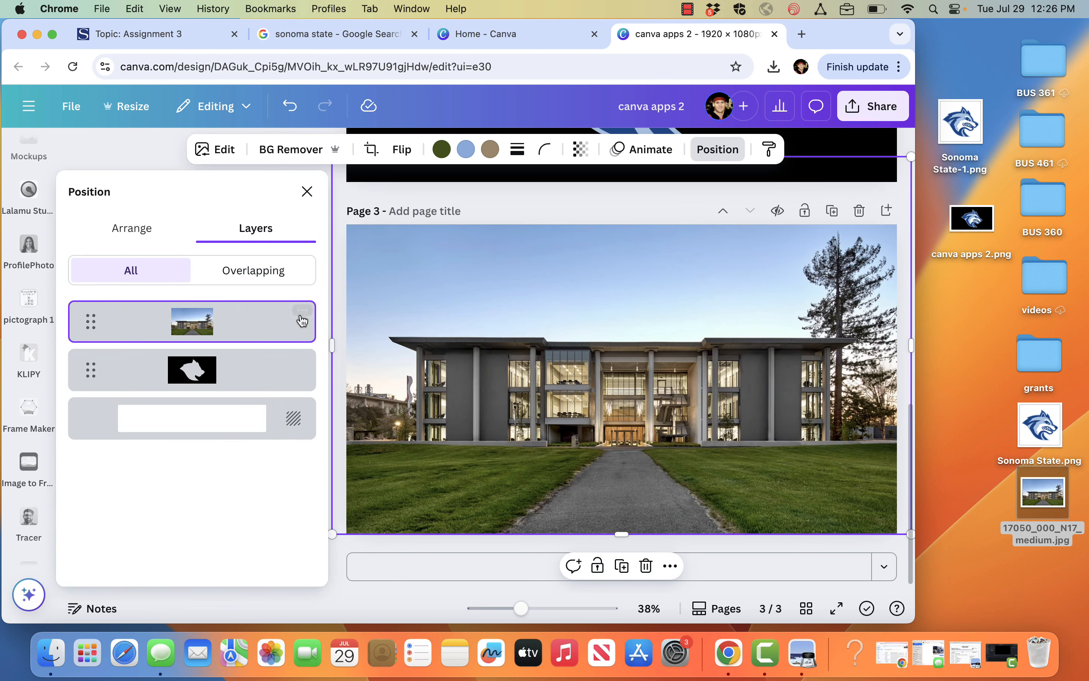
click(156, 229)
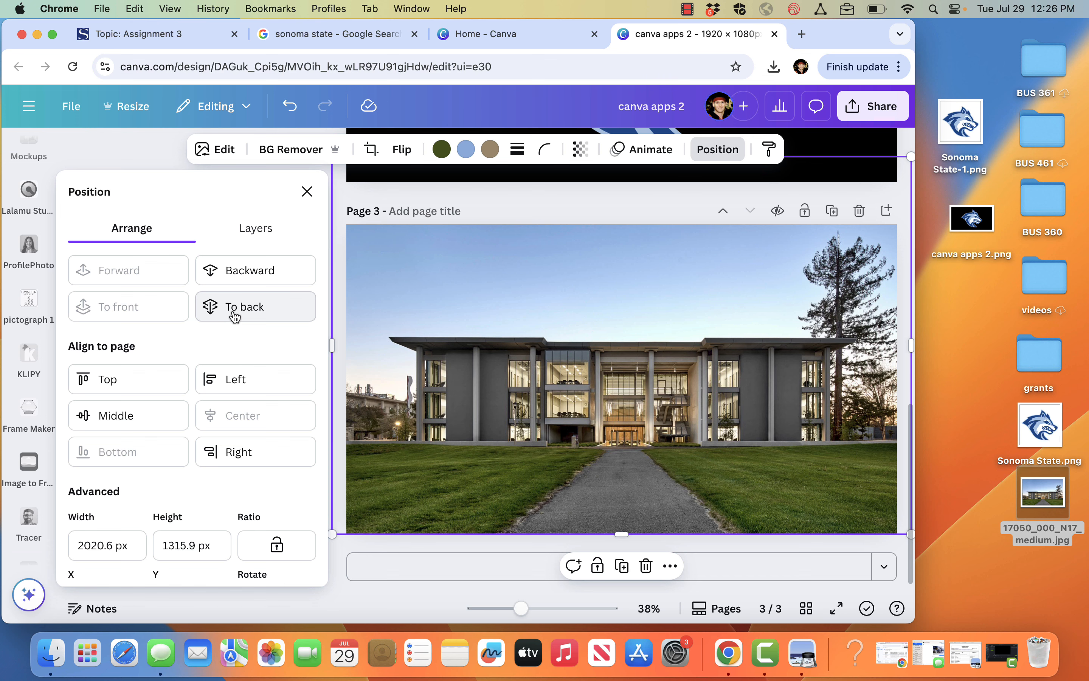
right_click(451, 309)
mouse_move(452, 309)
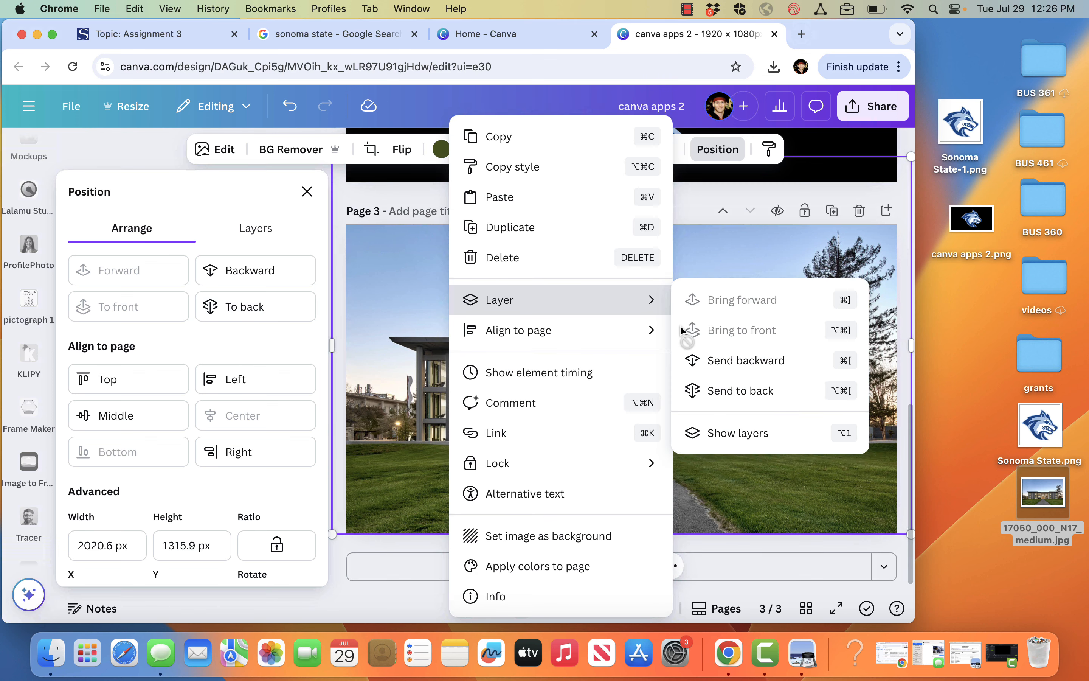
click(695, 359)
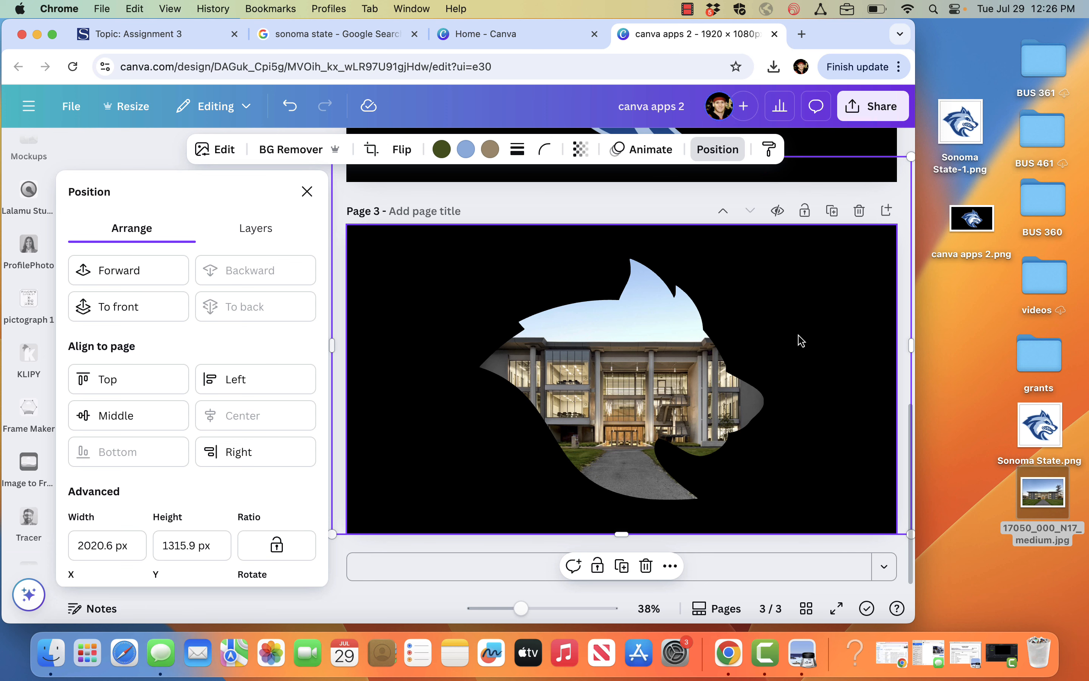
click(579, 203)
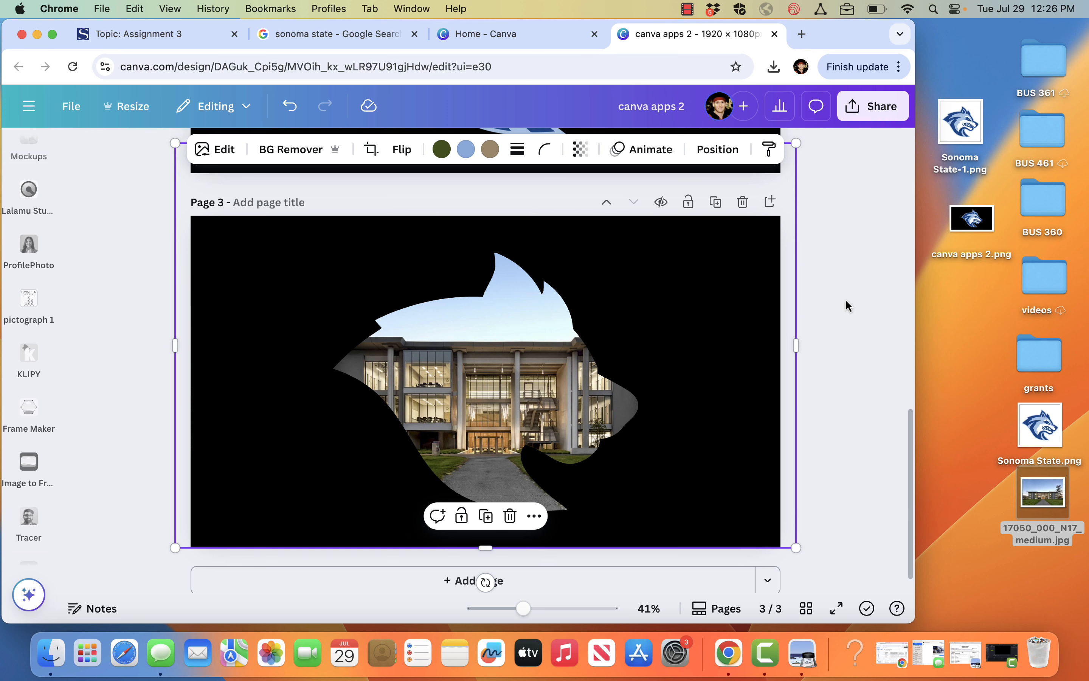
click(534, 400)
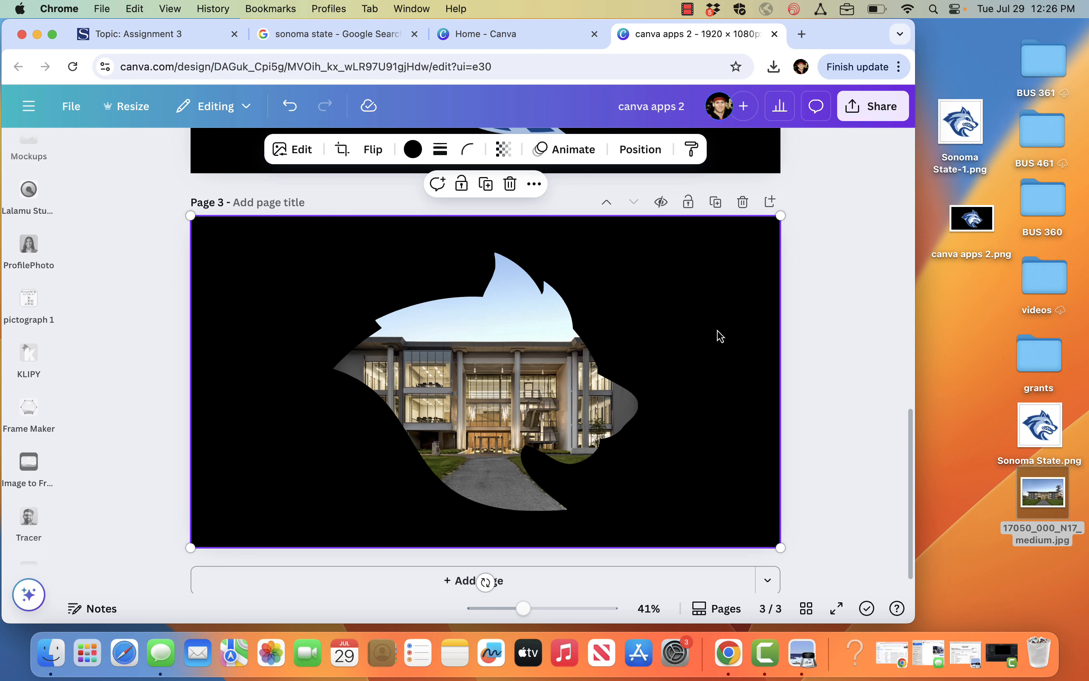
Step: Download pages 1–3 as PNG at 1,920 × 1,080 px and put a copy of canva apps 2.zip on the desktop
click(859, 111)
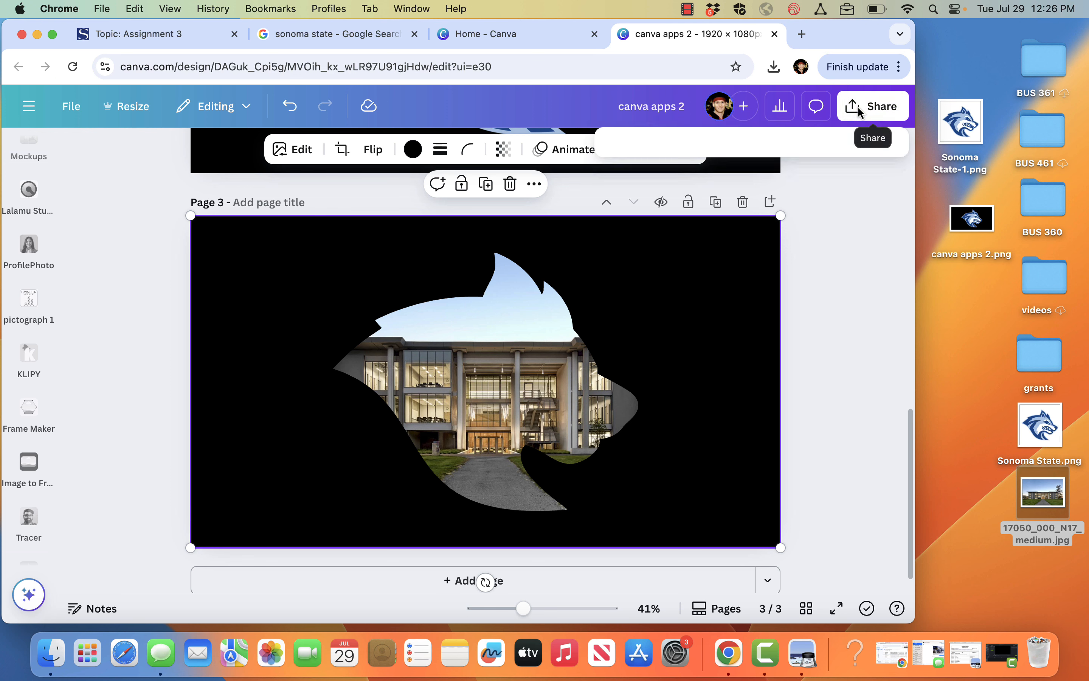
click(640, 416)
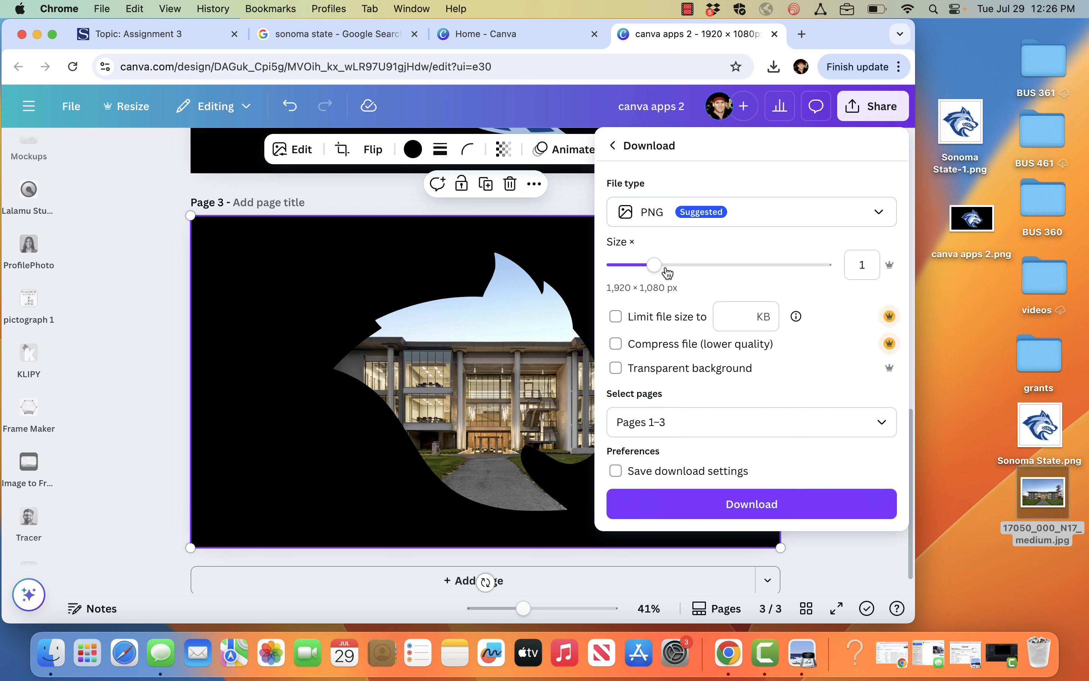
click(725, 513)
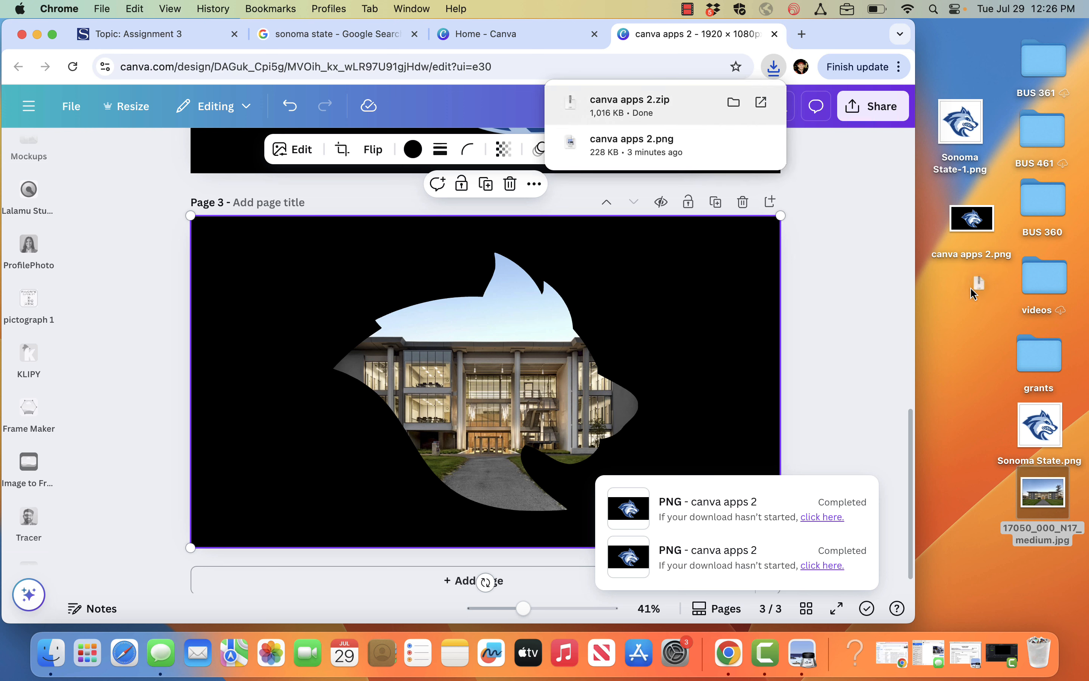
drag(947, 311, 947, 310)
Step: Unzip canva apps 2.zip on the desktop, open the extracted canva apps 2 folder and select 3.png
double_click(947, 309)
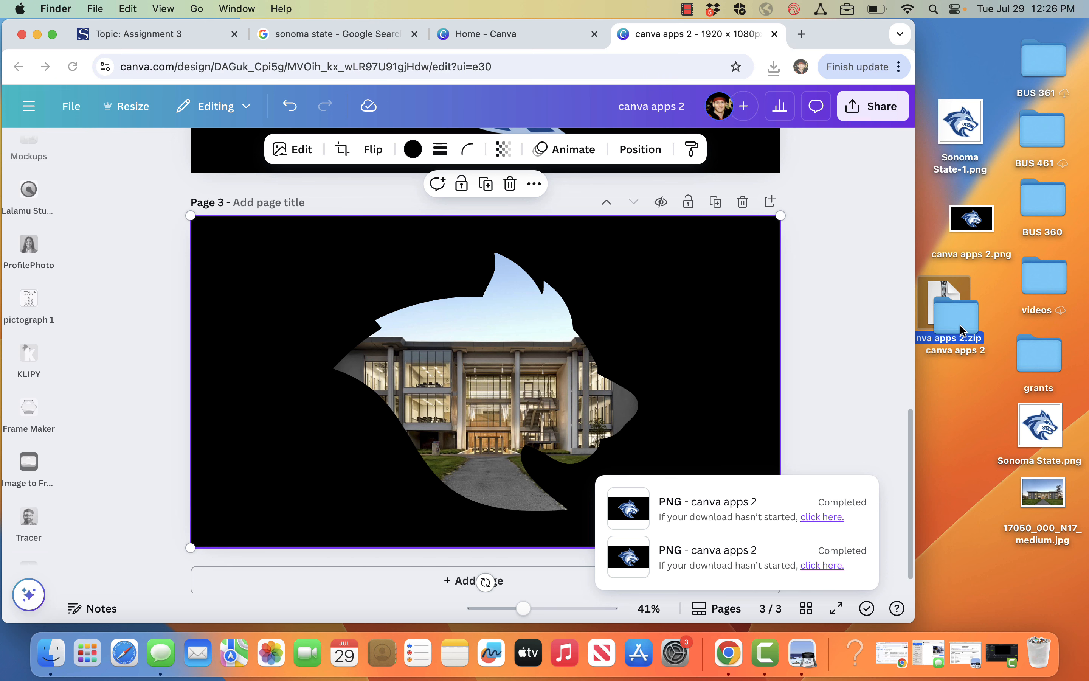
double_click(959, 331)
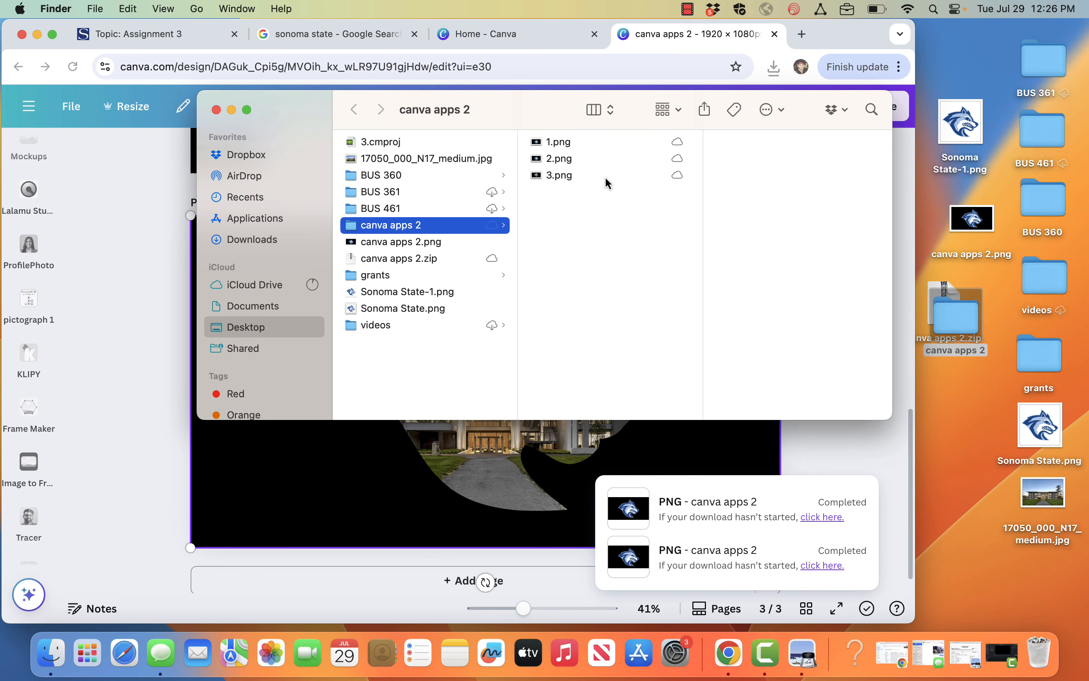
click(604, 177)
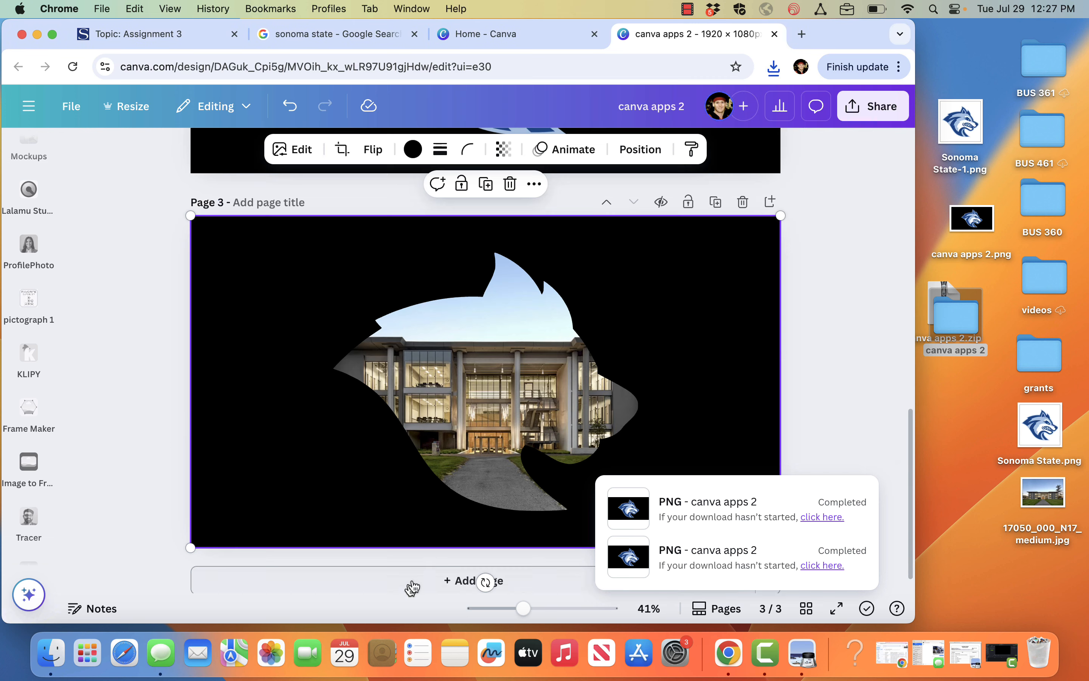
Step: Add a blank page 4 and place 3.png from the canva apps 2 folder at the page's upper-left corner
click(408, 586)
click(421, 580)
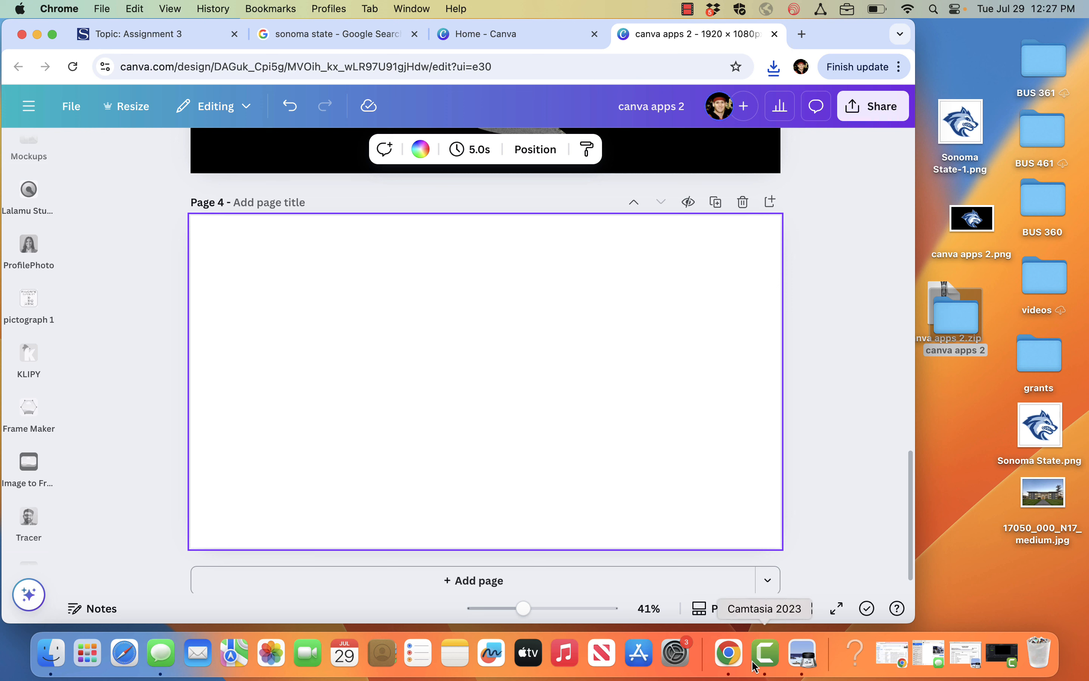
click(44, 654)
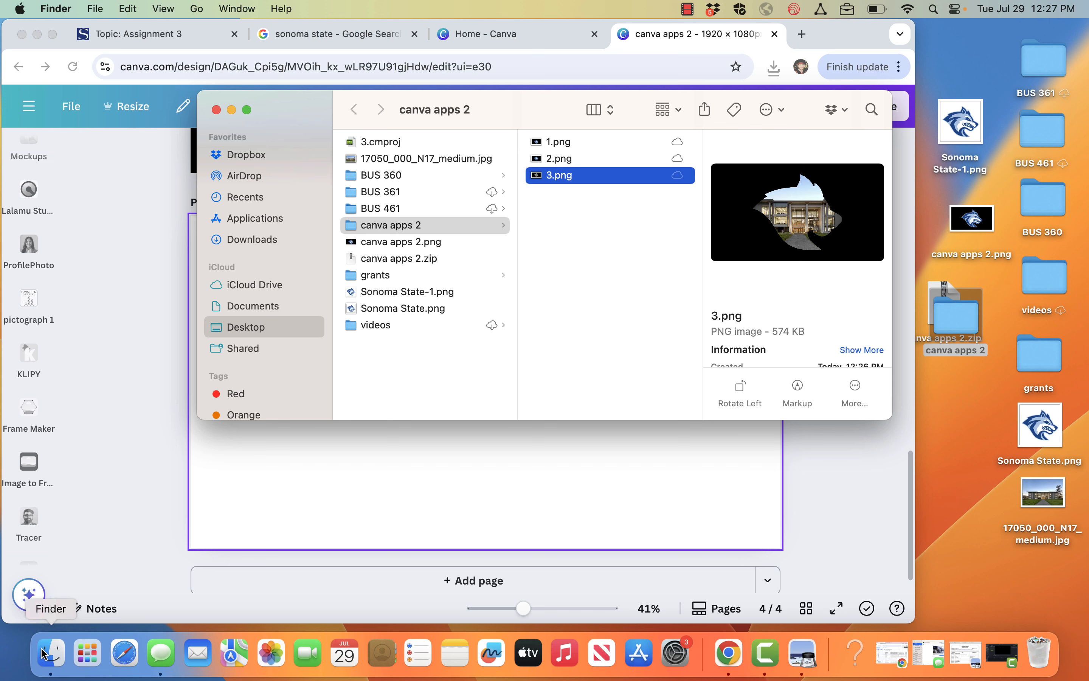
drag(563, 185, 428, 521)
drag(423, 467, 315, 409)
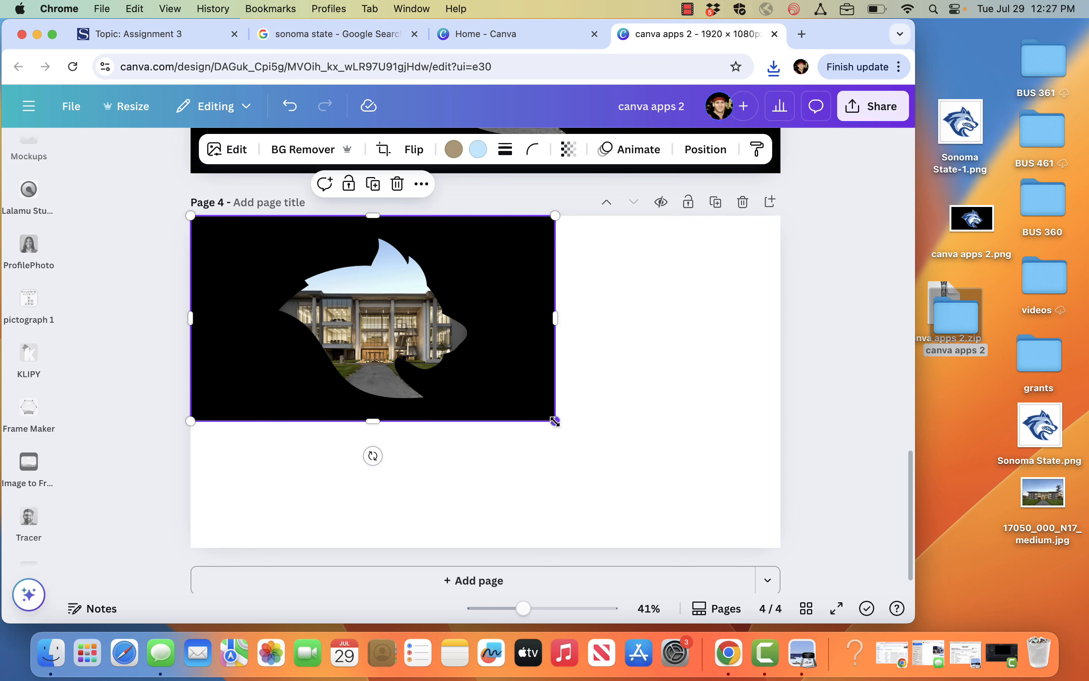
click(421, 185)
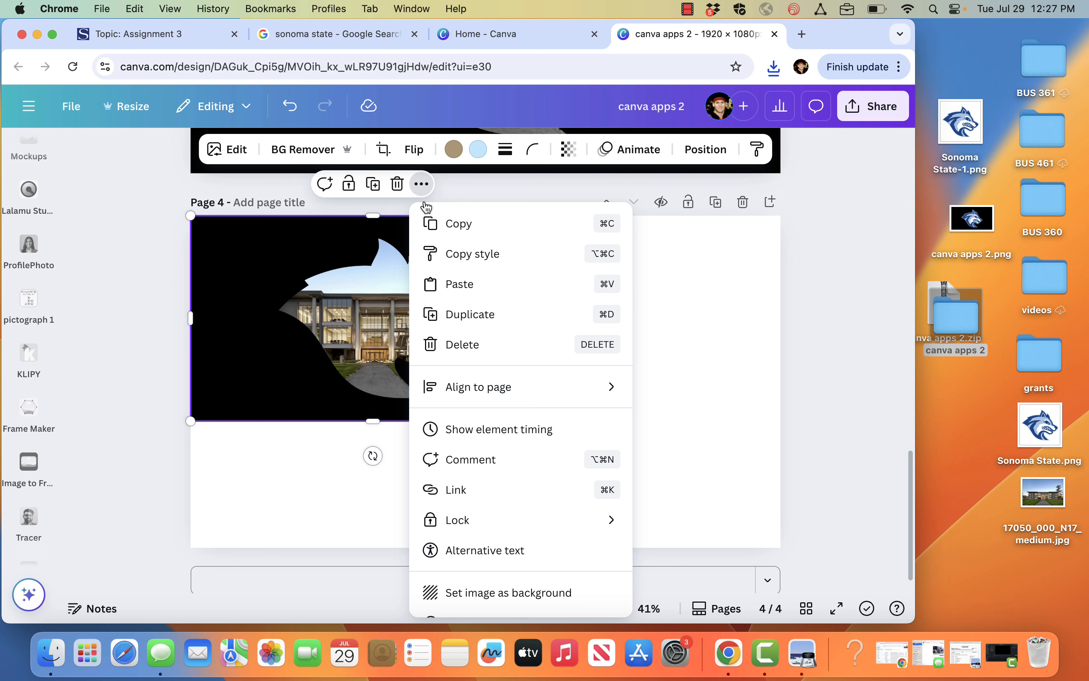
scroll(462, 388, down, 2)
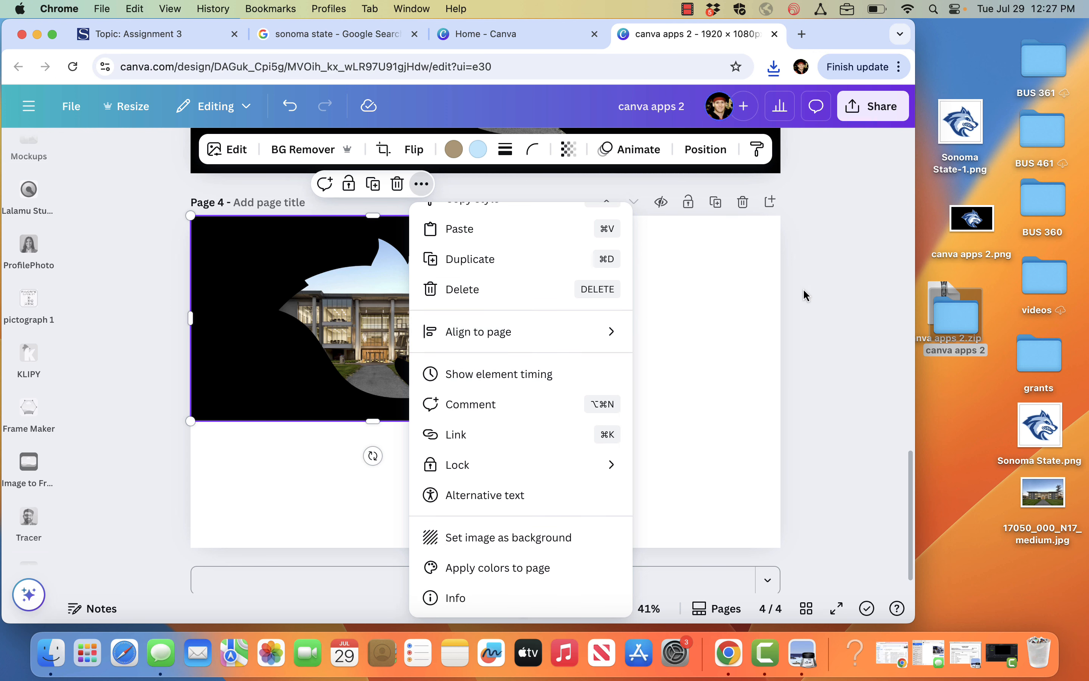
click(673, 314)
Step: Enlarge the 3.png picture to cover the whole of page 4 and remove its background
click(542, 410)
drag(554, 420, 804, 511)
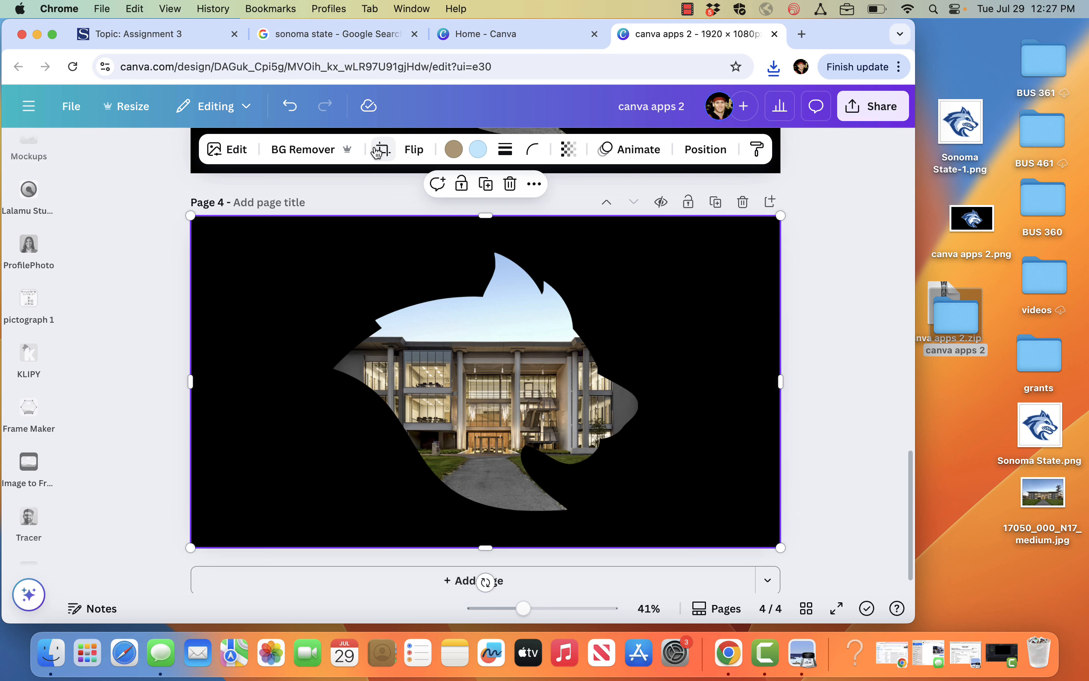
click(312, 152)
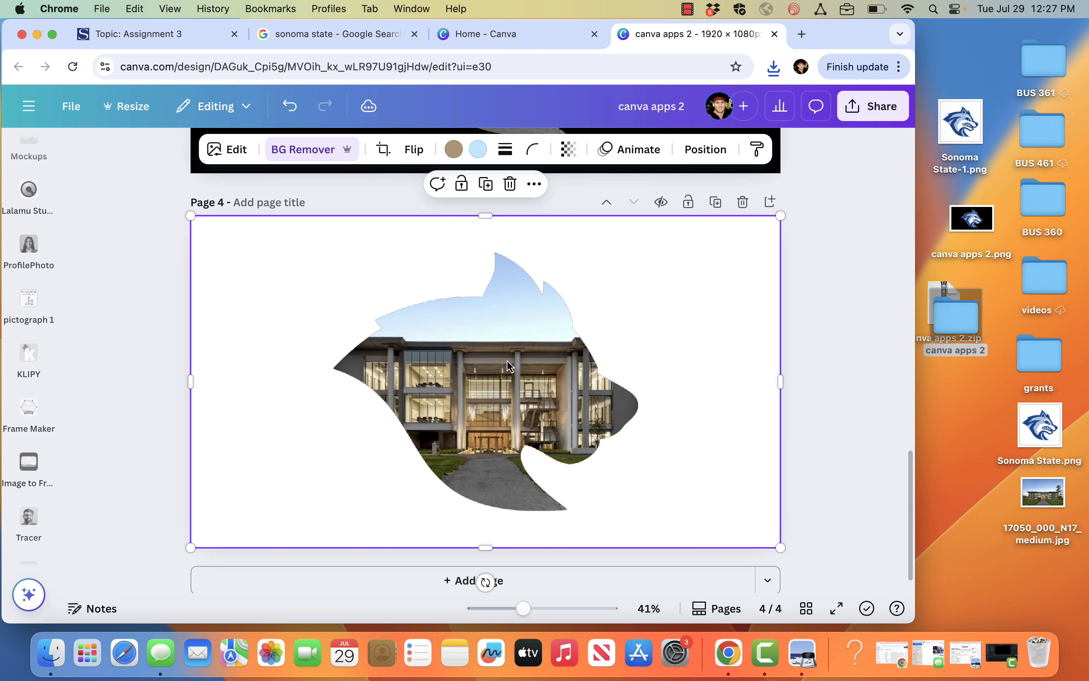
Step: Move the wolf-head photo cutout toward the page's left side and place Sonoma State.png from the desktop to its right
drag(525, 381, 421, 387)
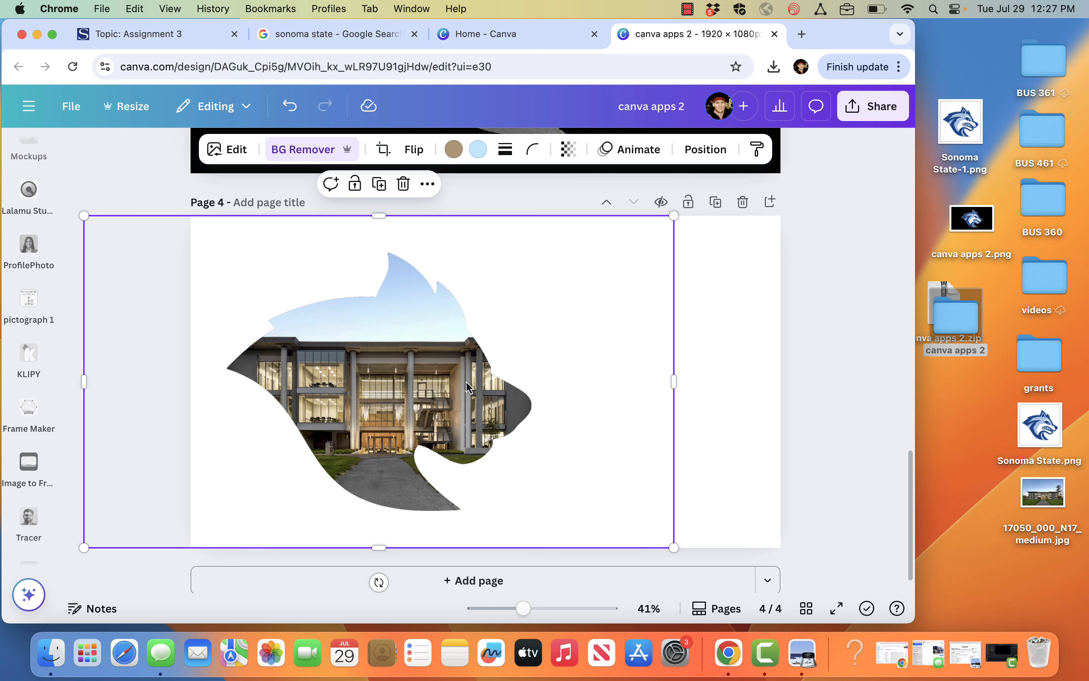
click(232, 150)
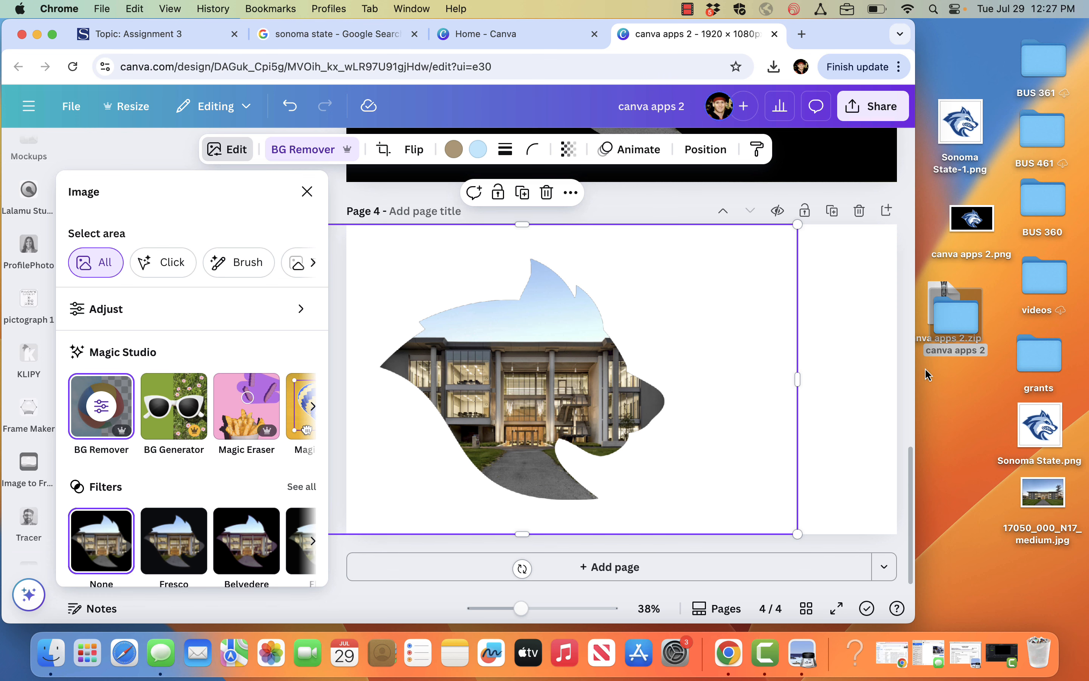
drag(1040, 424, 756, 345)
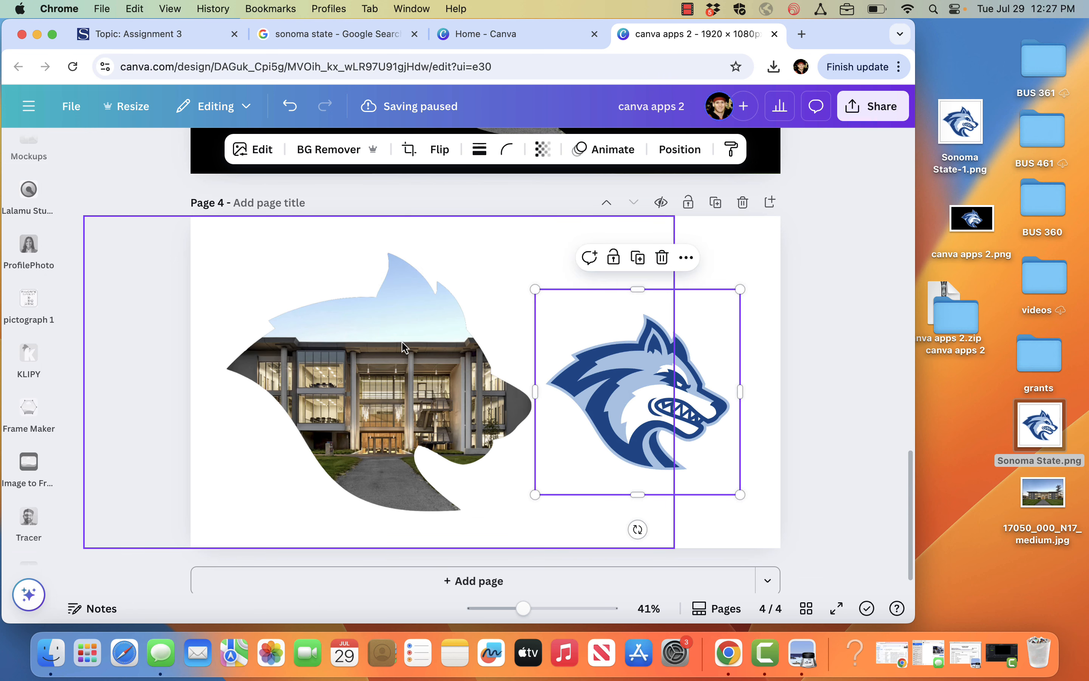
Step: Apply the Outline shadow effect to the wolf-head photo cutout on page 4
click(345, 328)
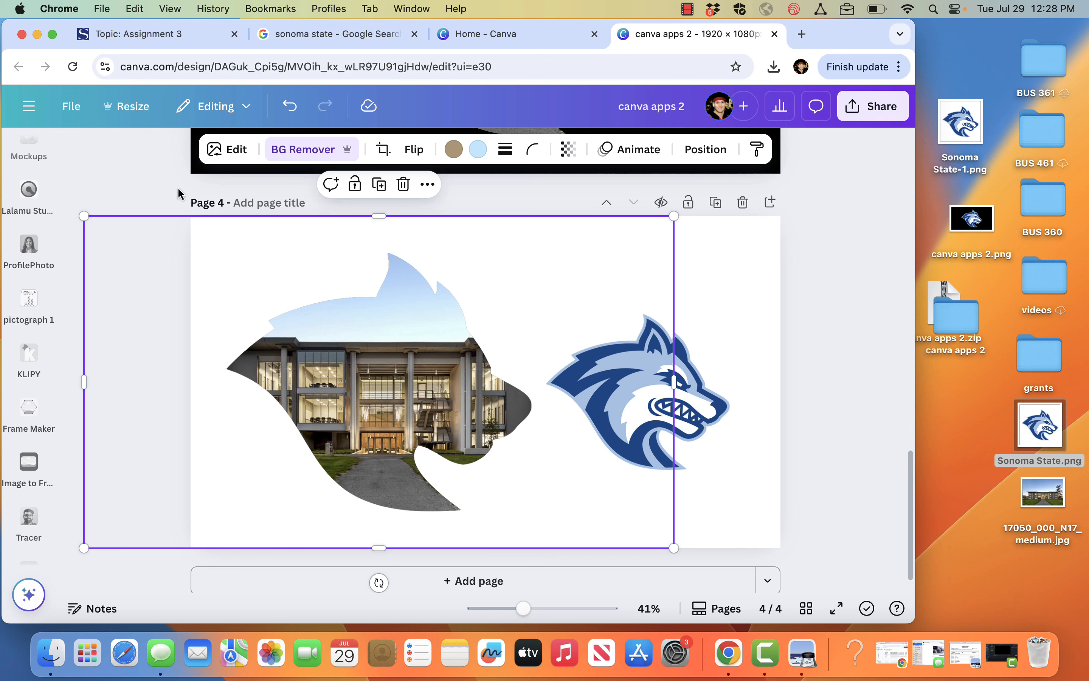
click(242, 159)
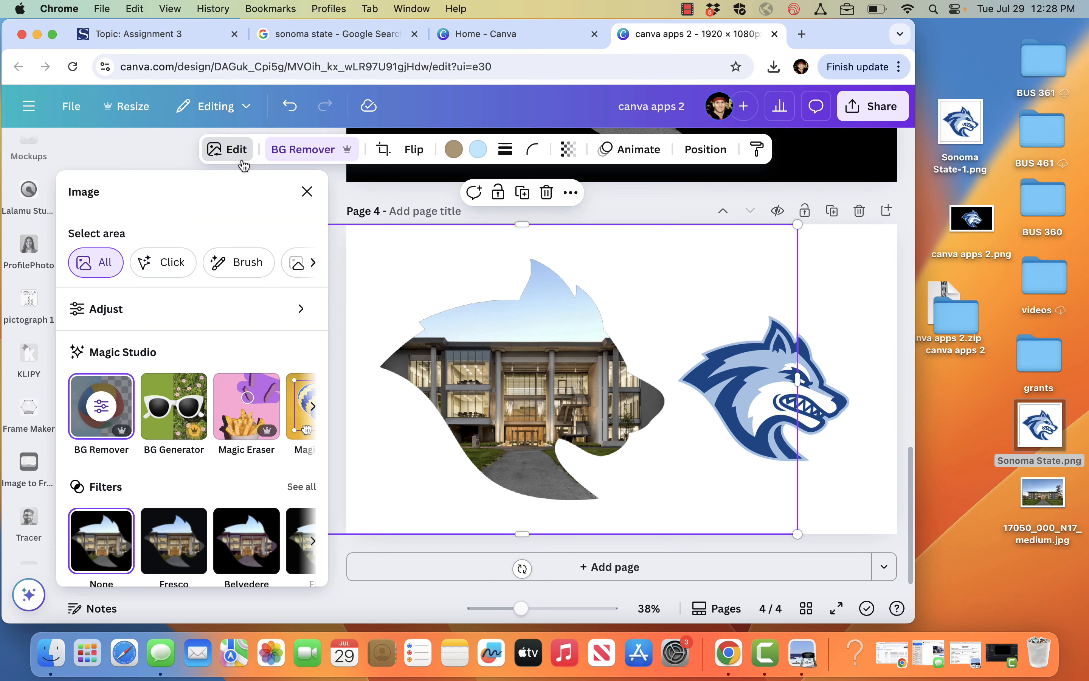
scroll(126, 464, down, 5)
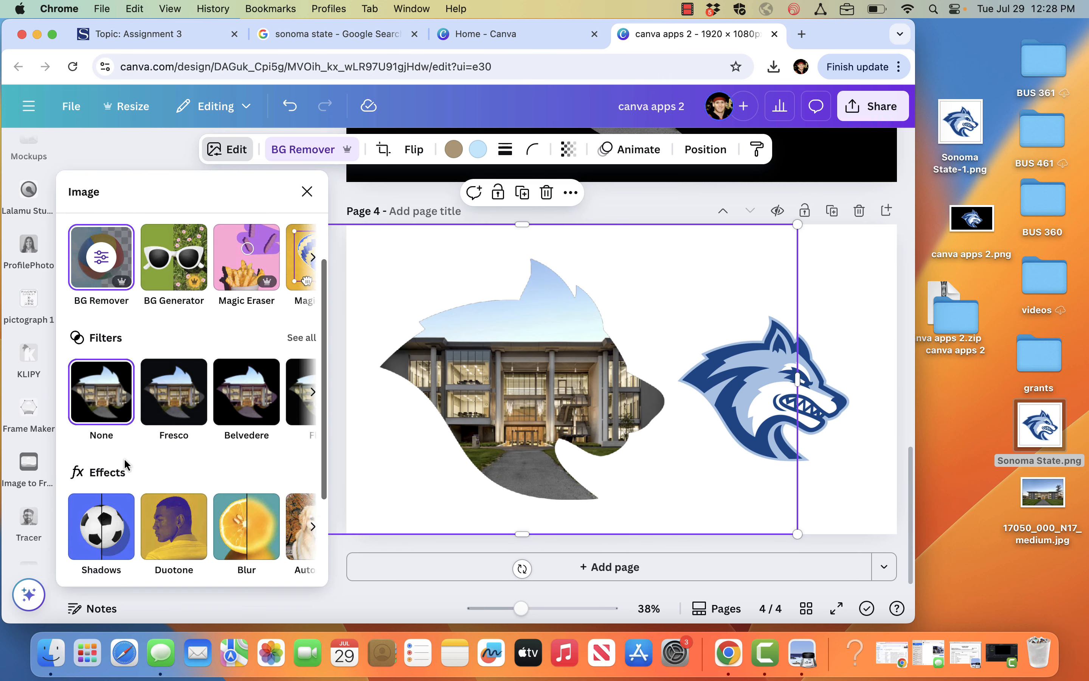
click(103, 517)
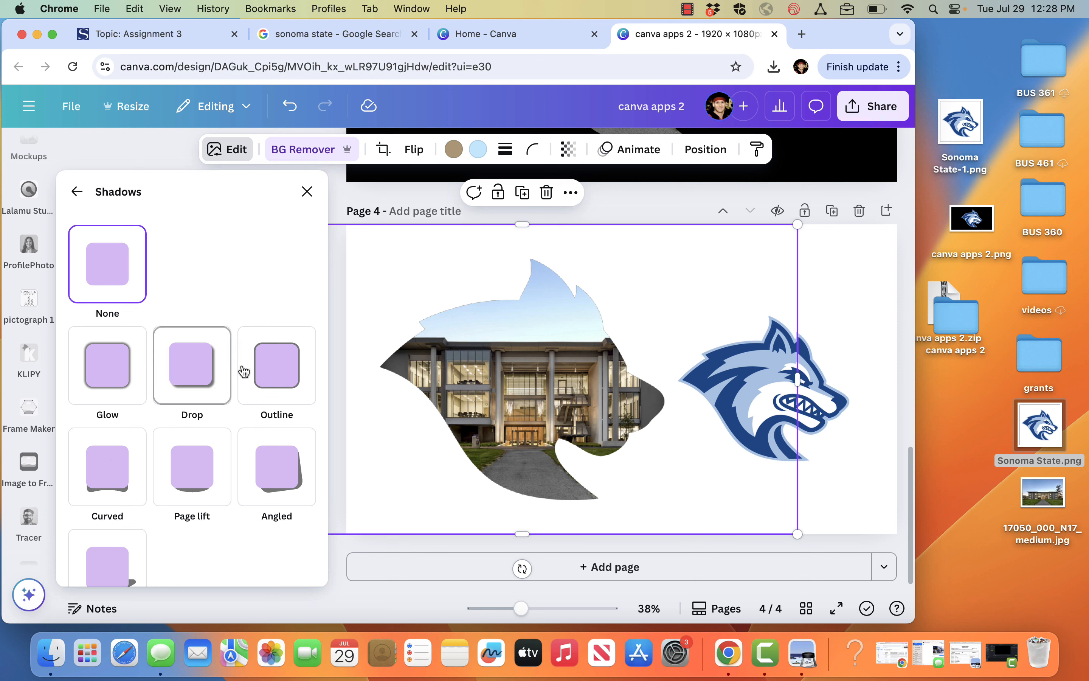
click(277, 384)
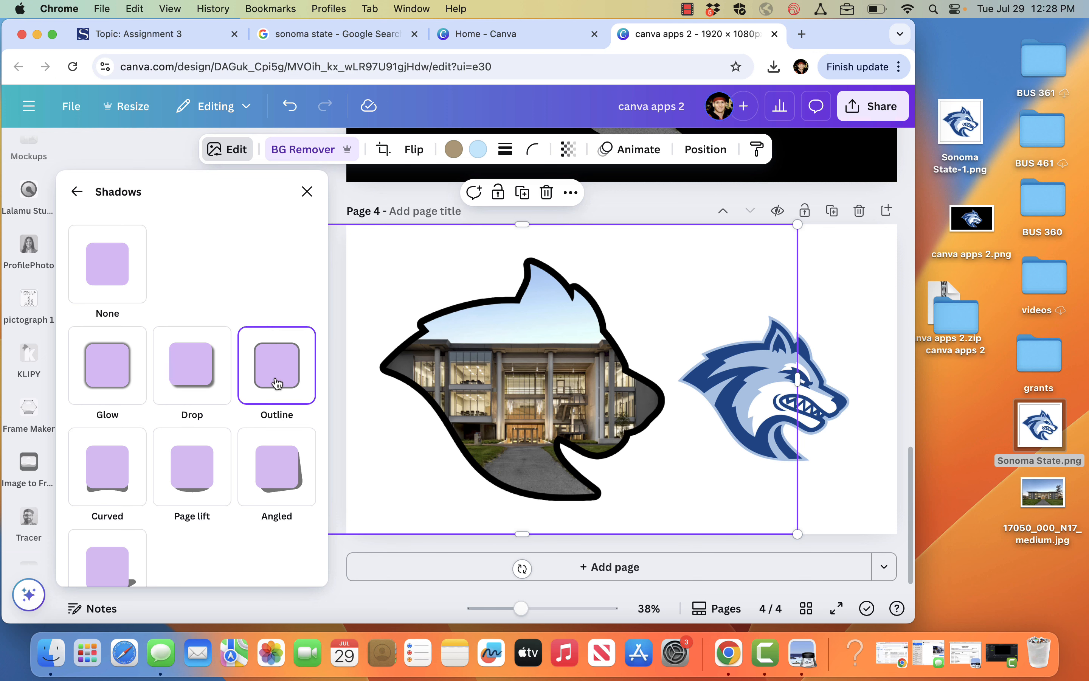
scroll(287, 468, down, 5)
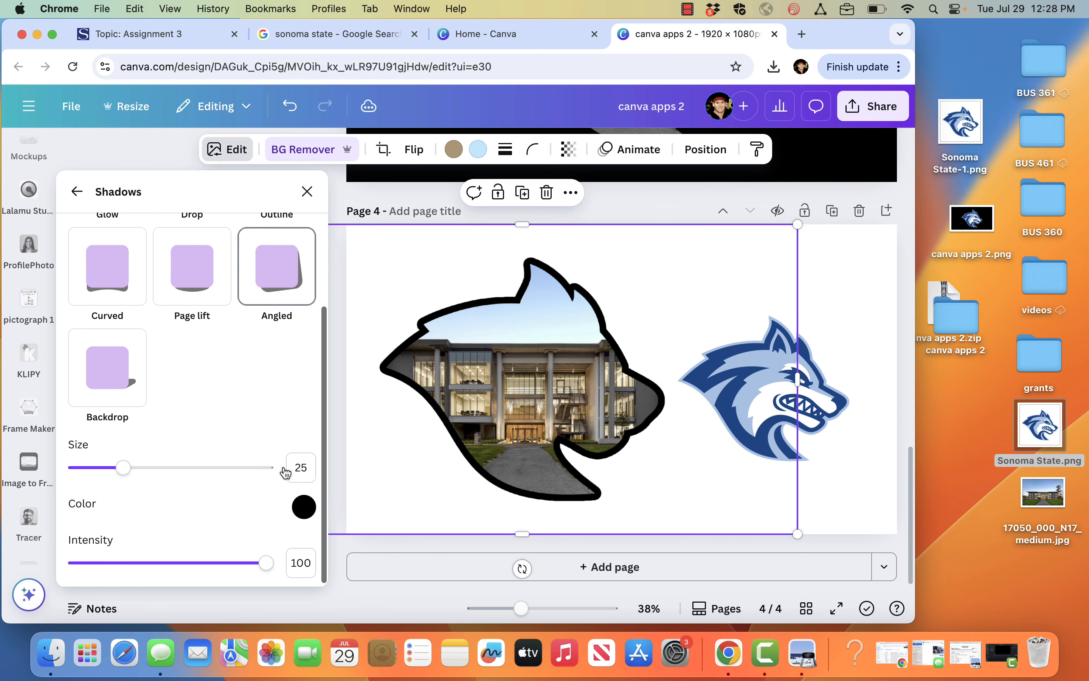
Step: Look up the hex code of the dark blue used in the Sonoma State logo, for matching the cutout's outline
click(313, 508)
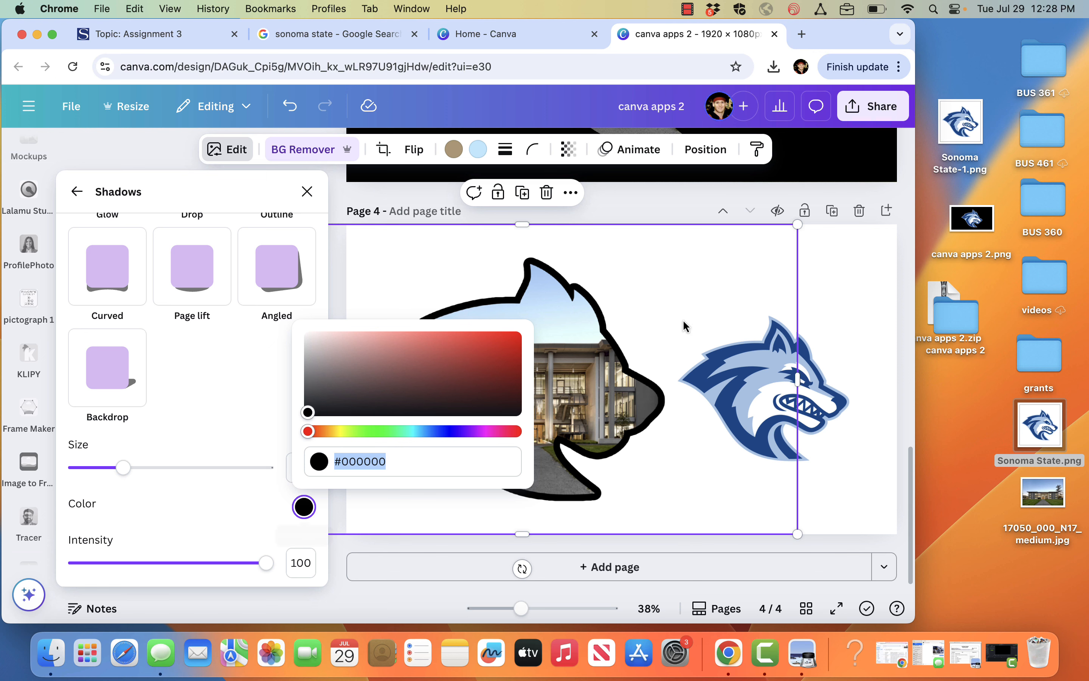
click(841, 251)
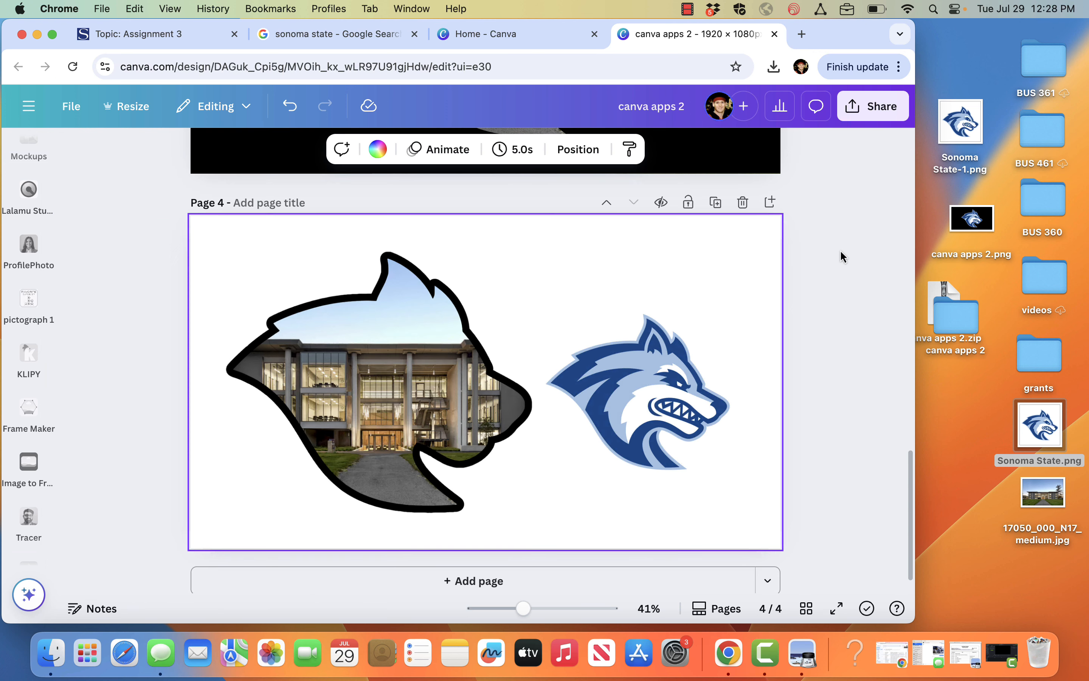
click(633, 372)
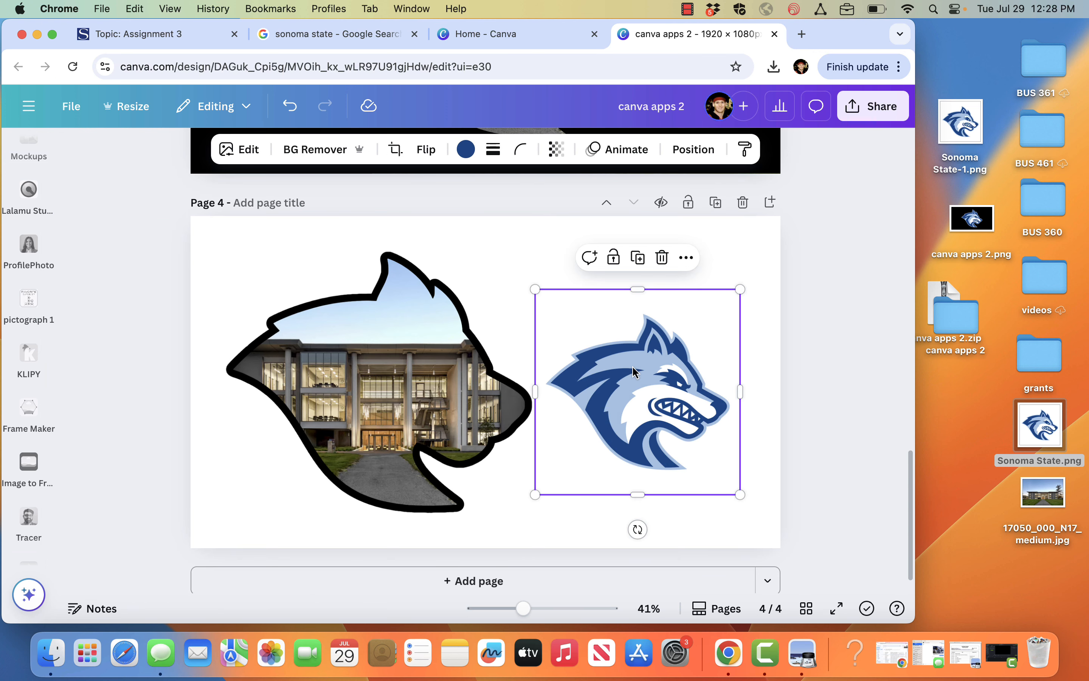
click(466, 149)
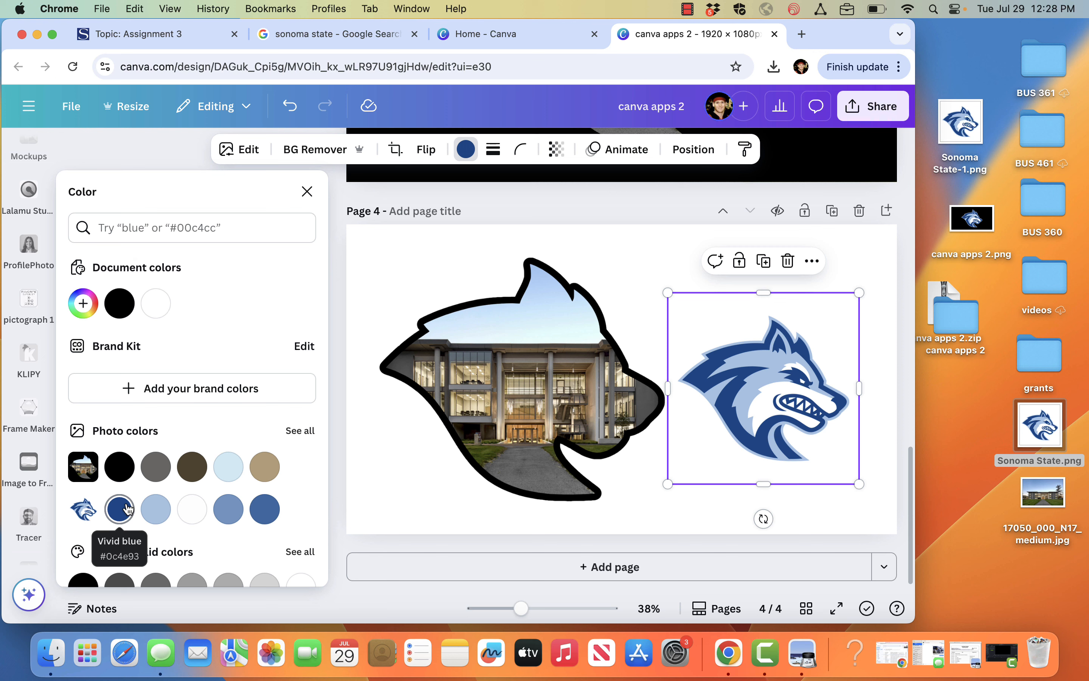
click(490, 363)
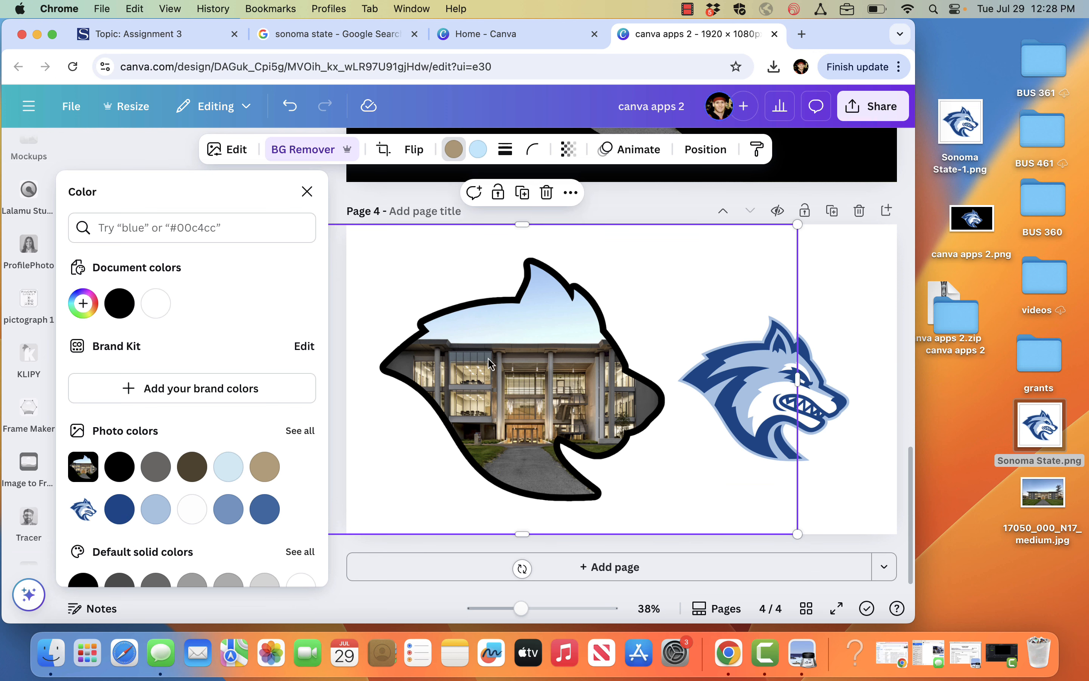
click(307, 191)
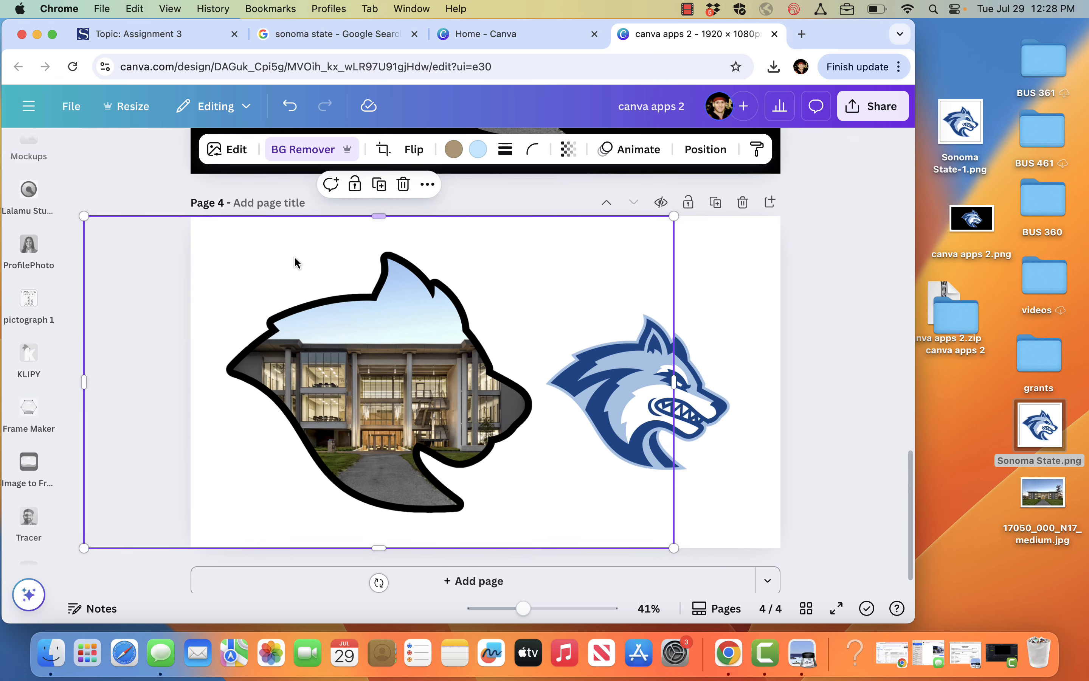
Step: Set the color of the photo cutout's outline to #0C4E93
click(229, 149)
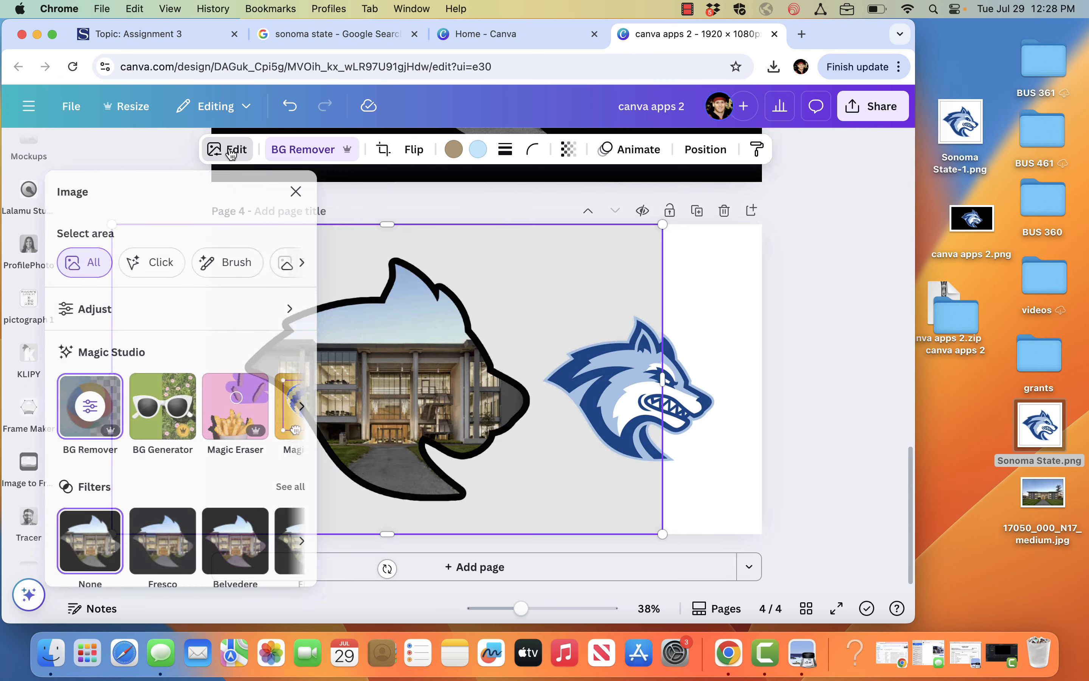
scroll(160, 509, down, 3)
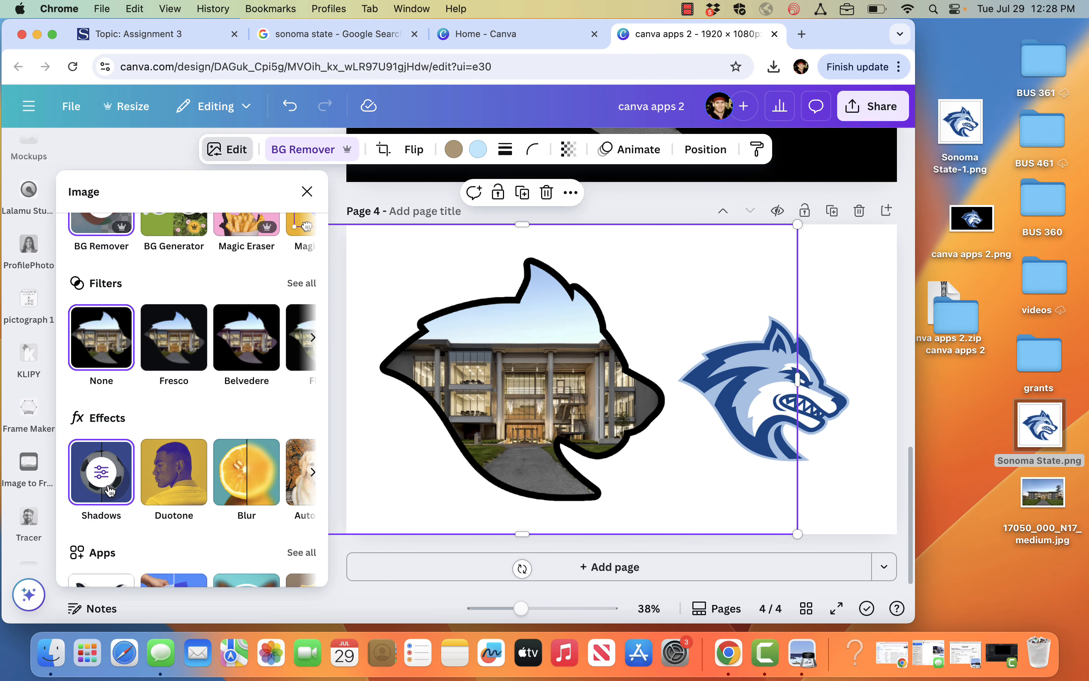
click(106, 474)
click(296, 382)
scroll(292, 482, down, 3)
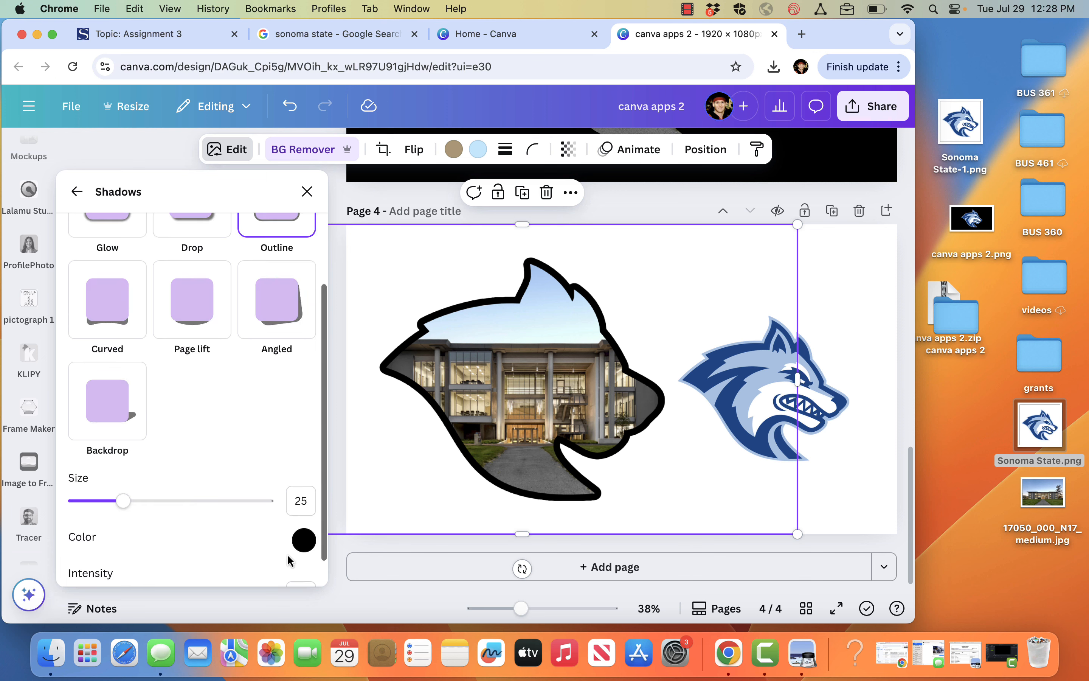
click(304, 539)
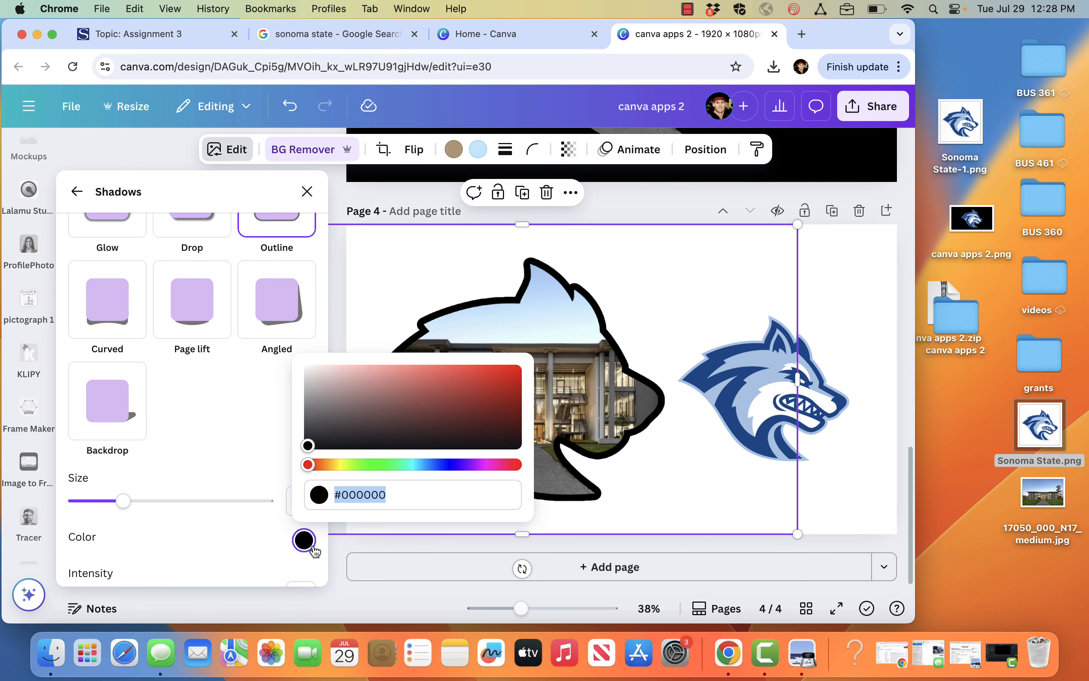
click(409, 499)
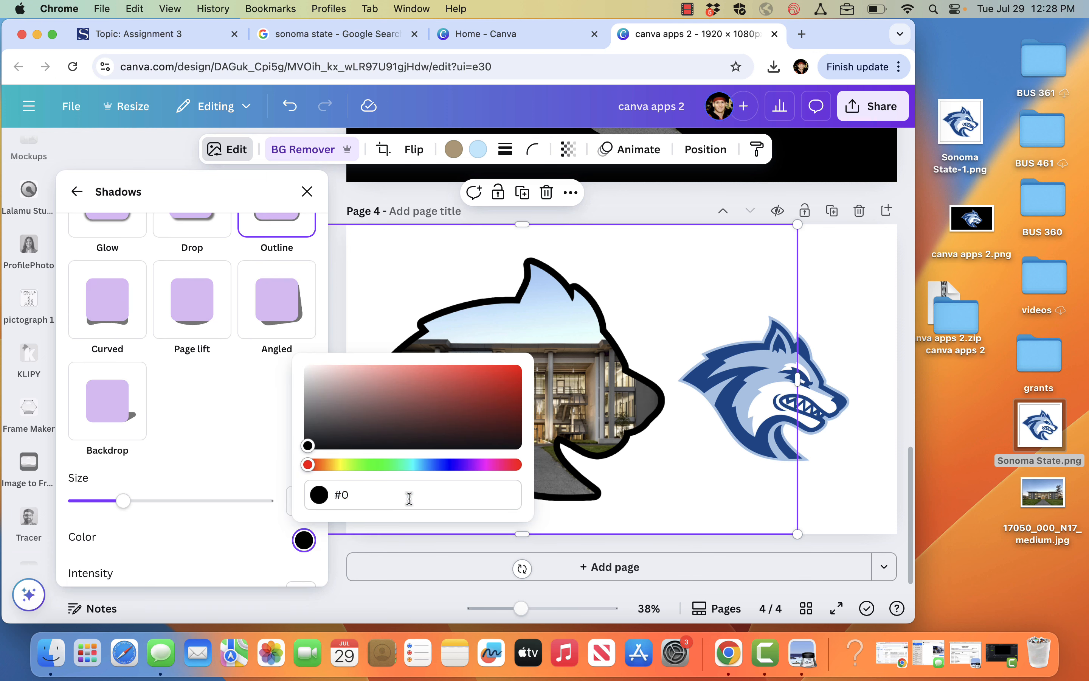
text(C4E)
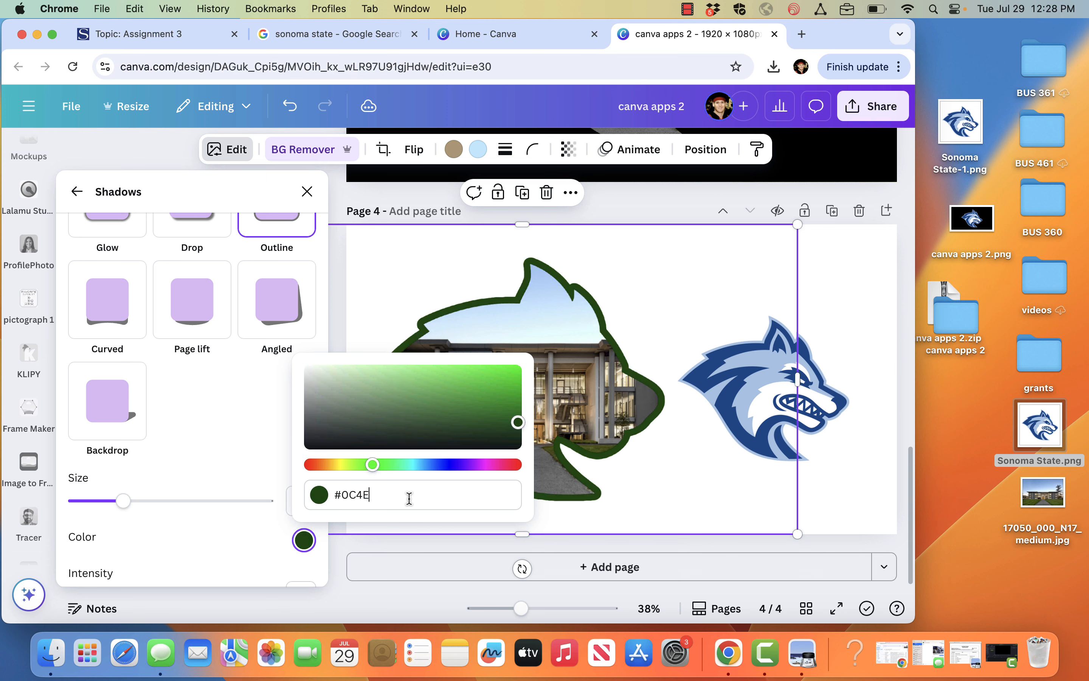
text(93)
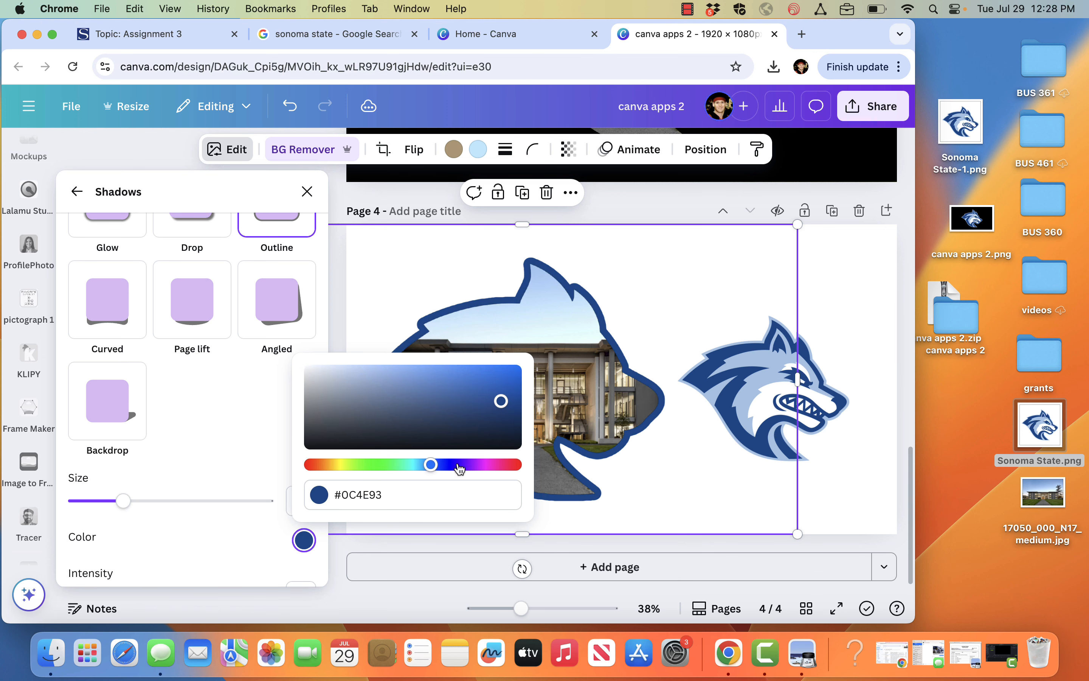
click(670, 481)
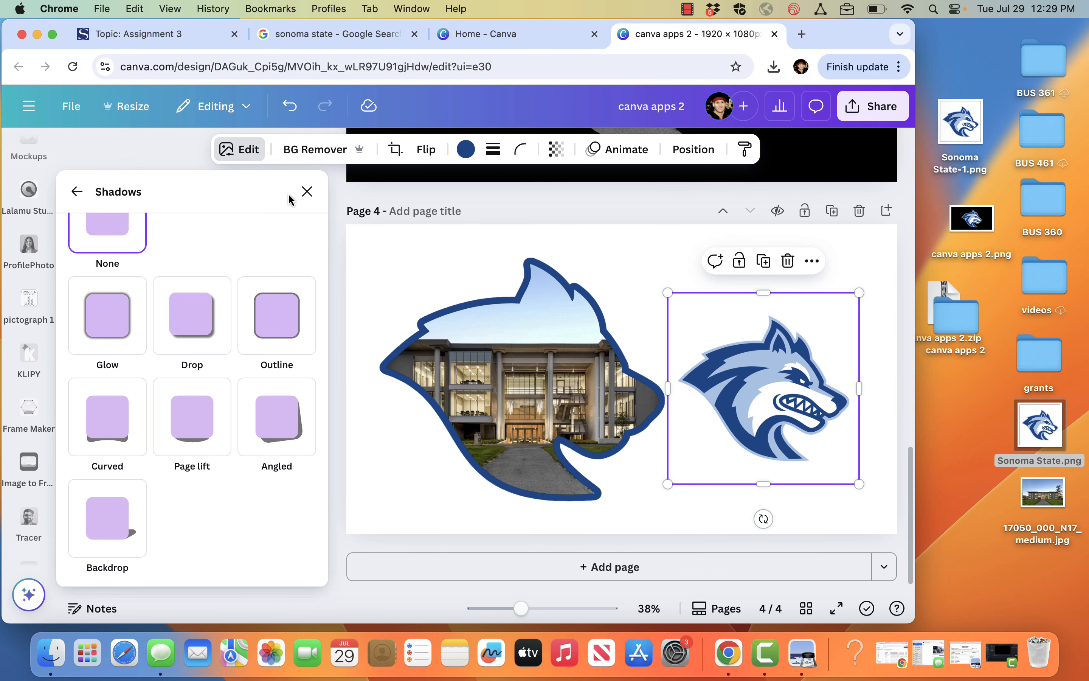
click(307, 193)
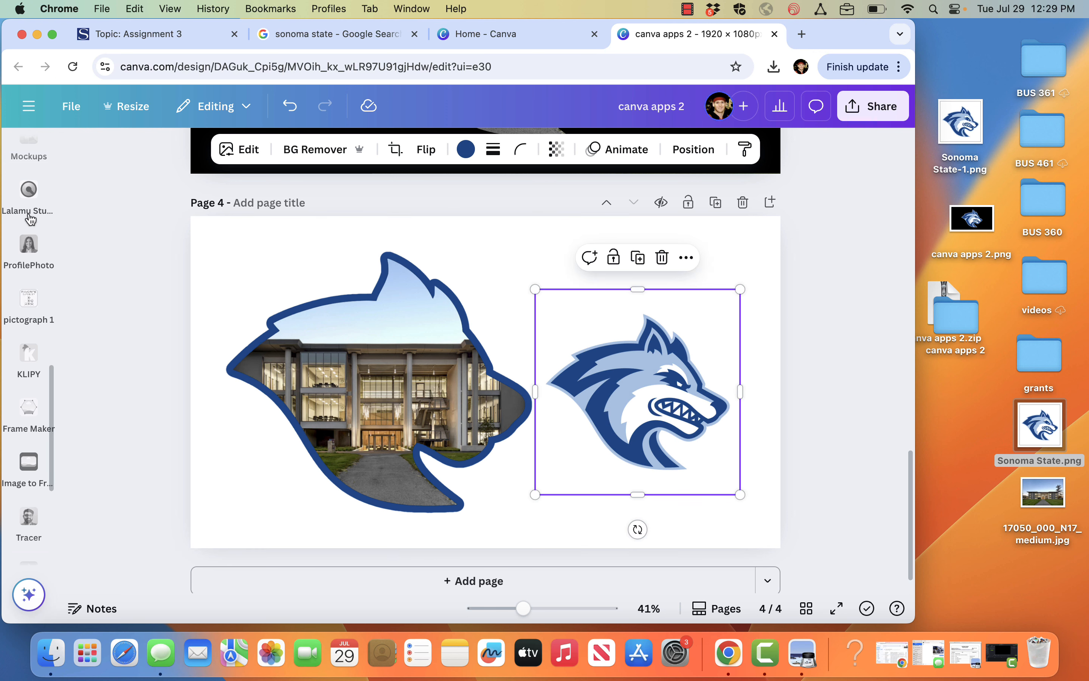
Step: Search the Canva apps for "gradient" and open the Gradients app
scroll(30, 219, up, 12)
mouse_move(29, 563)
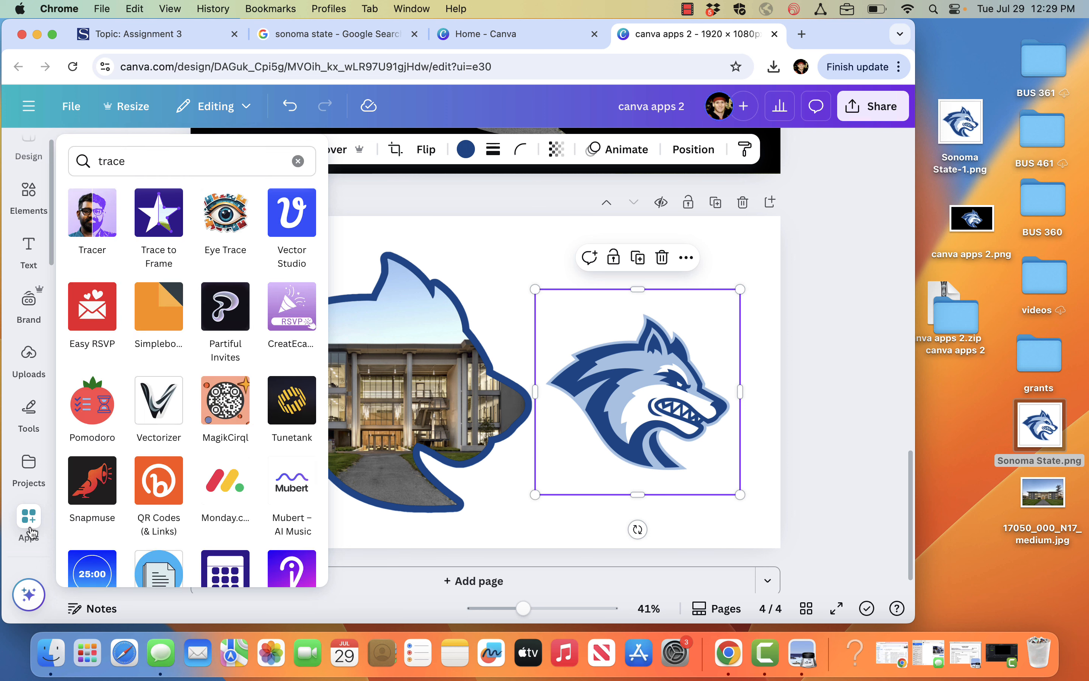
double_click(133, 166)
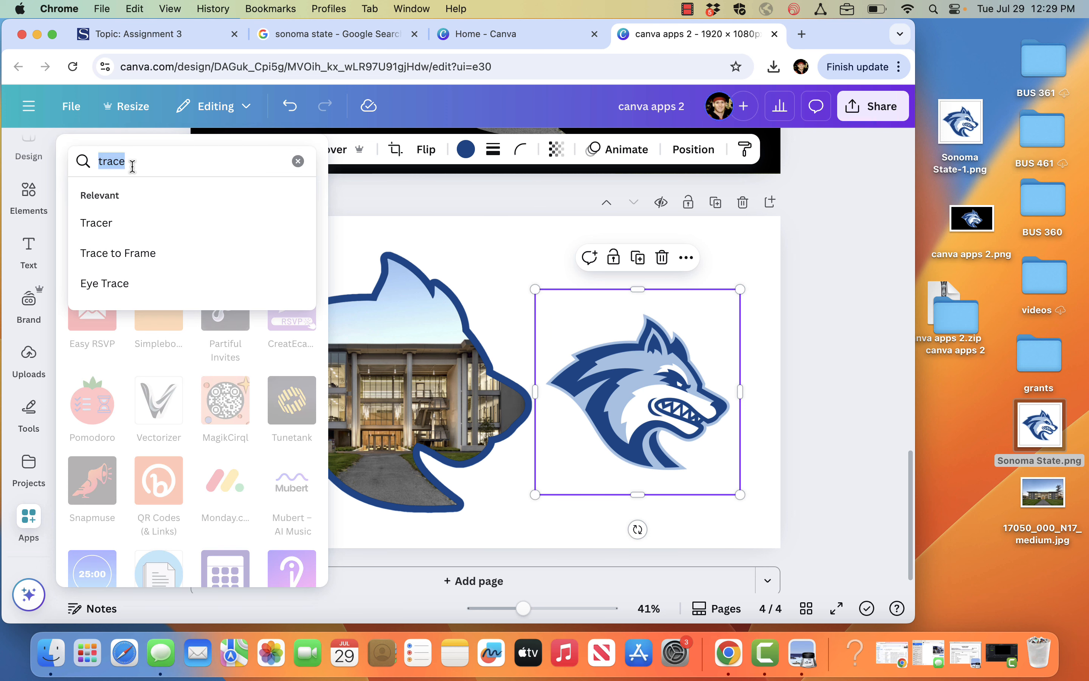
text(gradient)
key(Return)
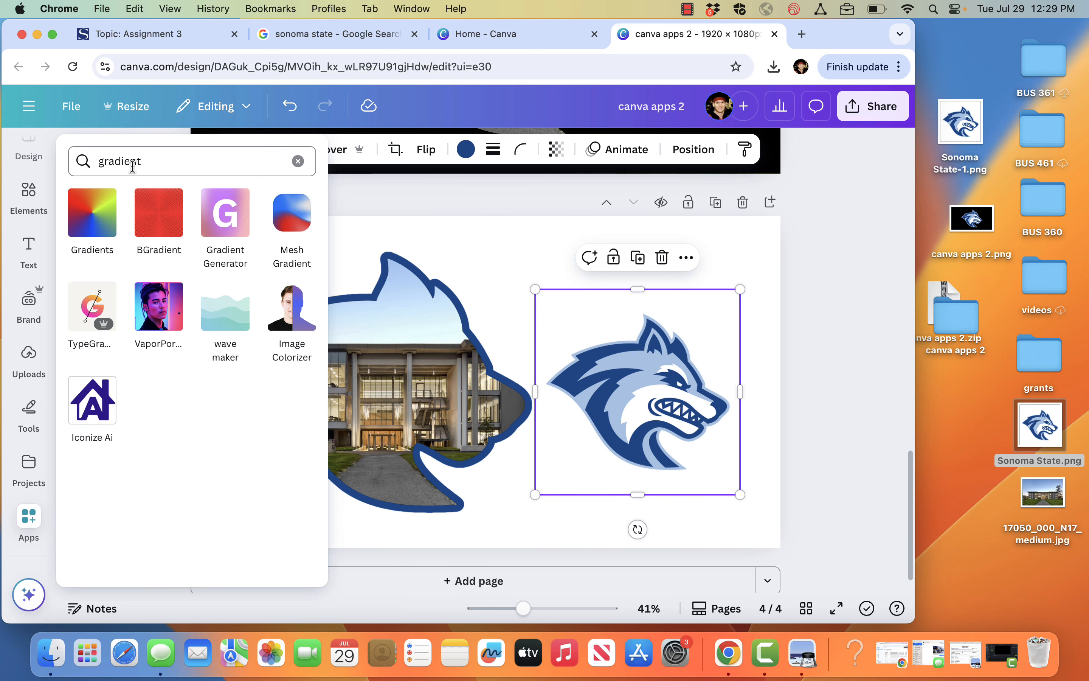
click(87, 223)
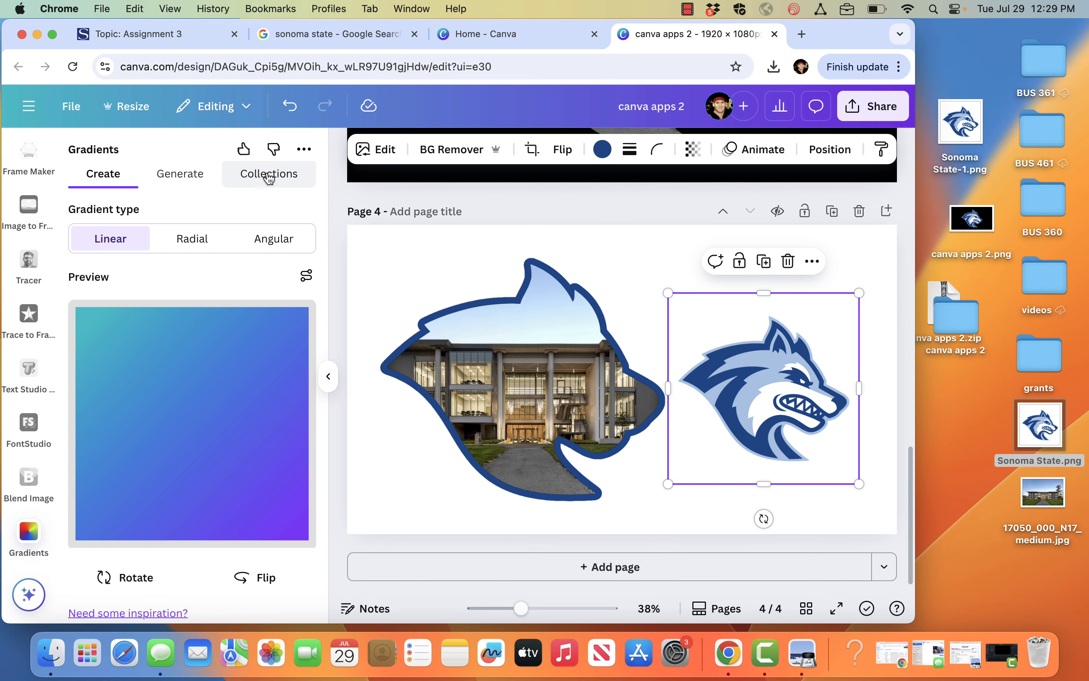
Step: Choose a radial gradient and set its first color stop to dark blue #0B4F93, sampled from the wolf logo
click(257, 180)
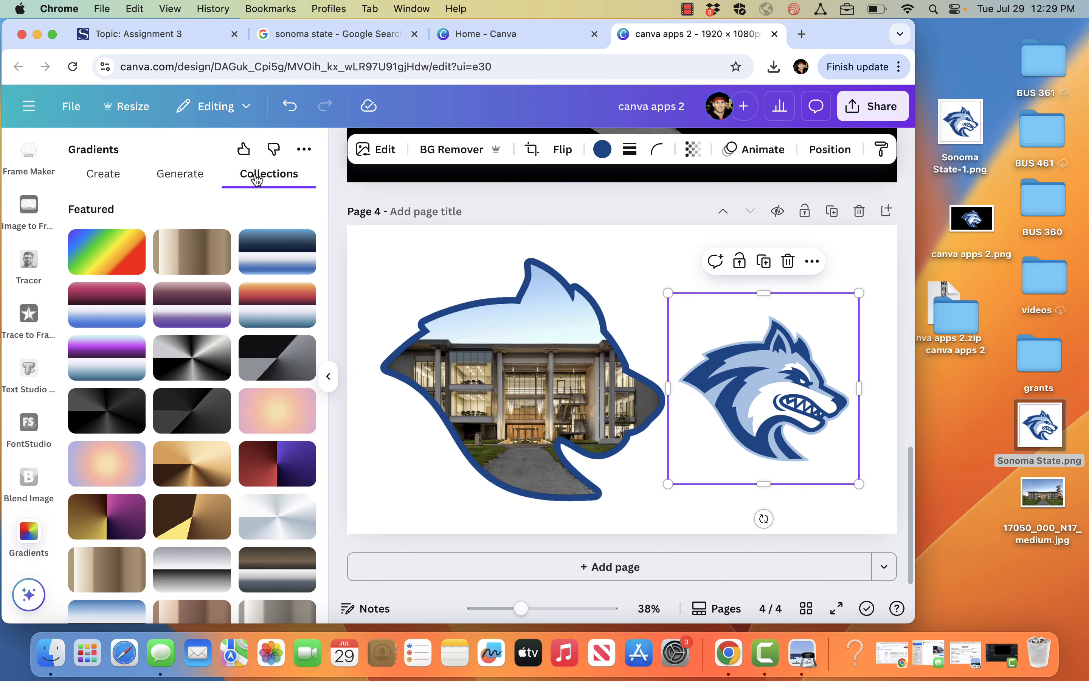
click(104, 179)
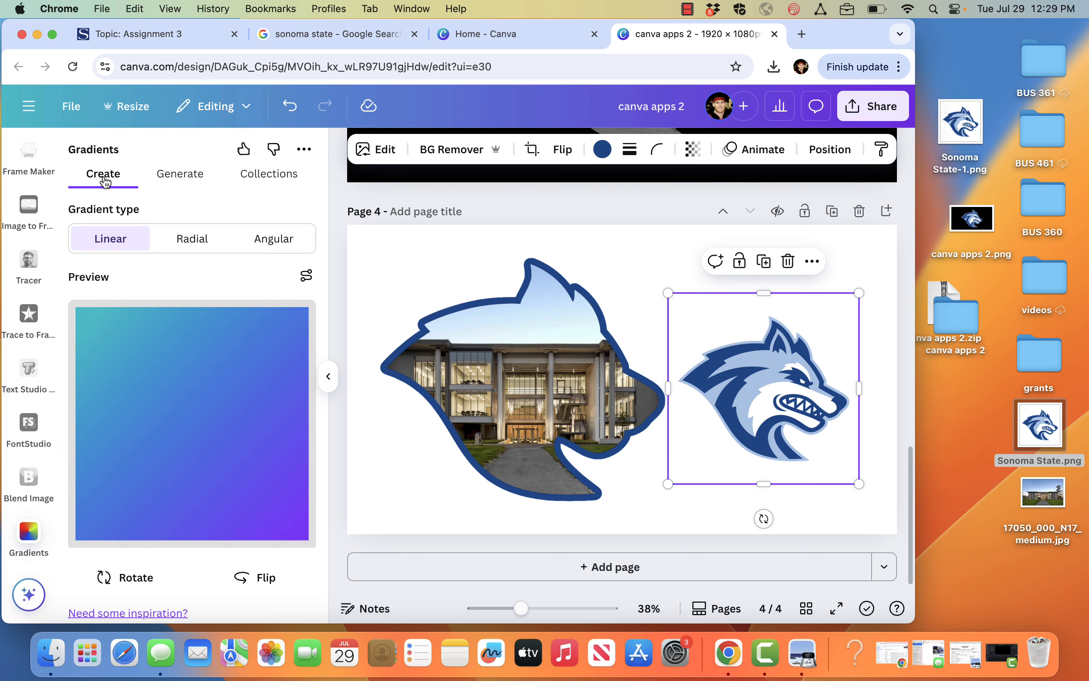
click(198, 238)
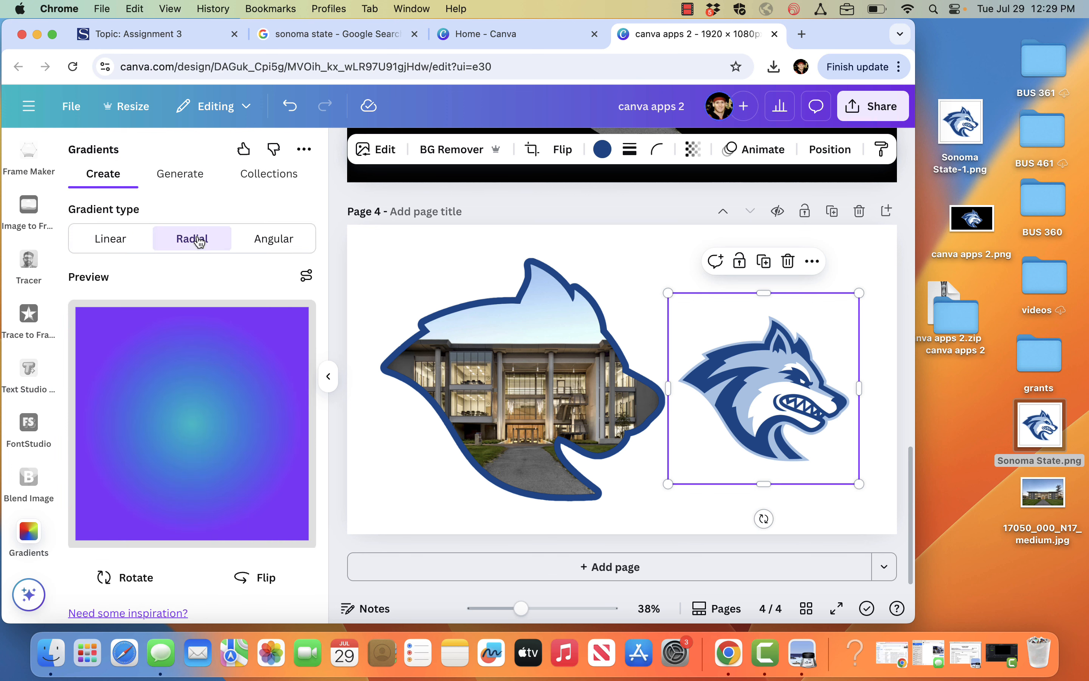
scroll(203, 389, down, 5)
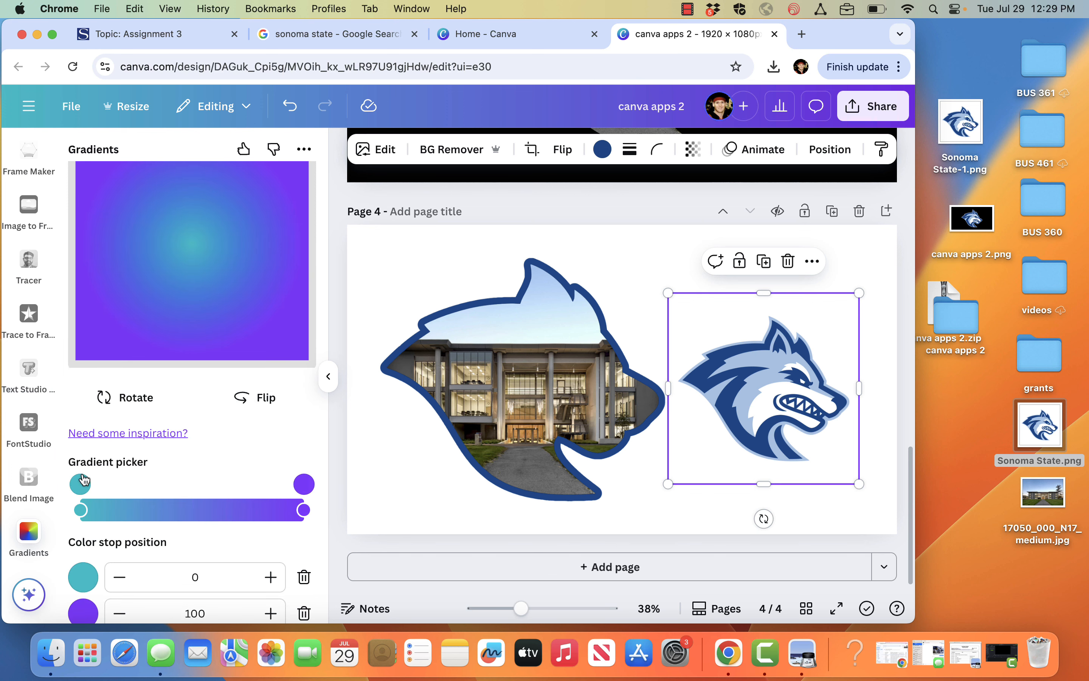
click(81, 485)
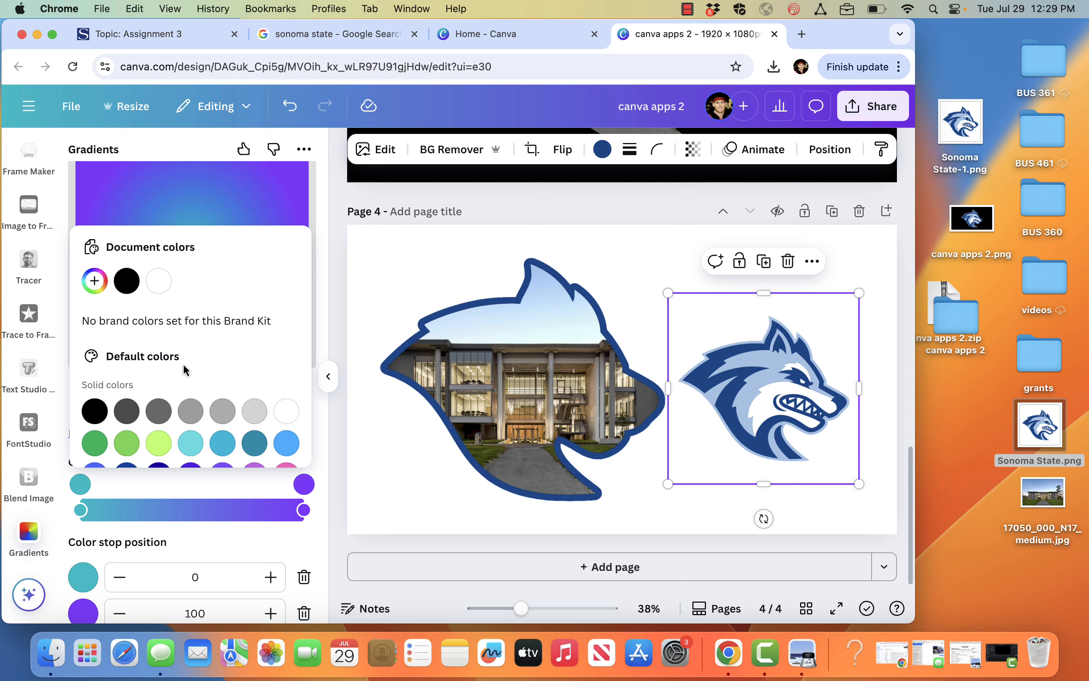
click(99, 281)
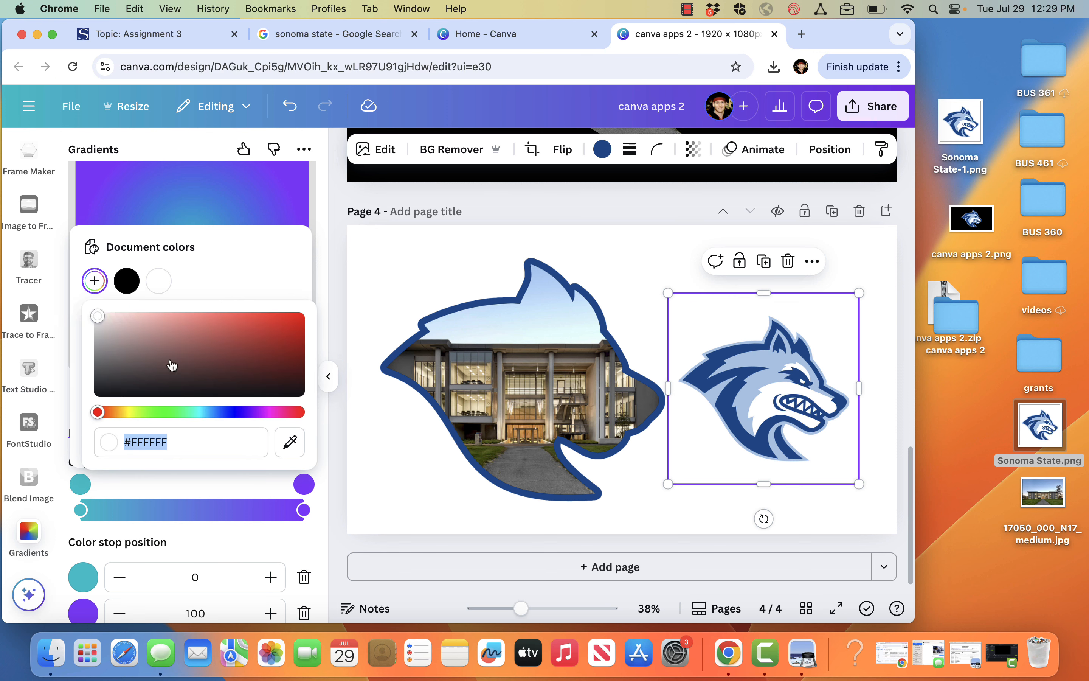
click(289, 442)
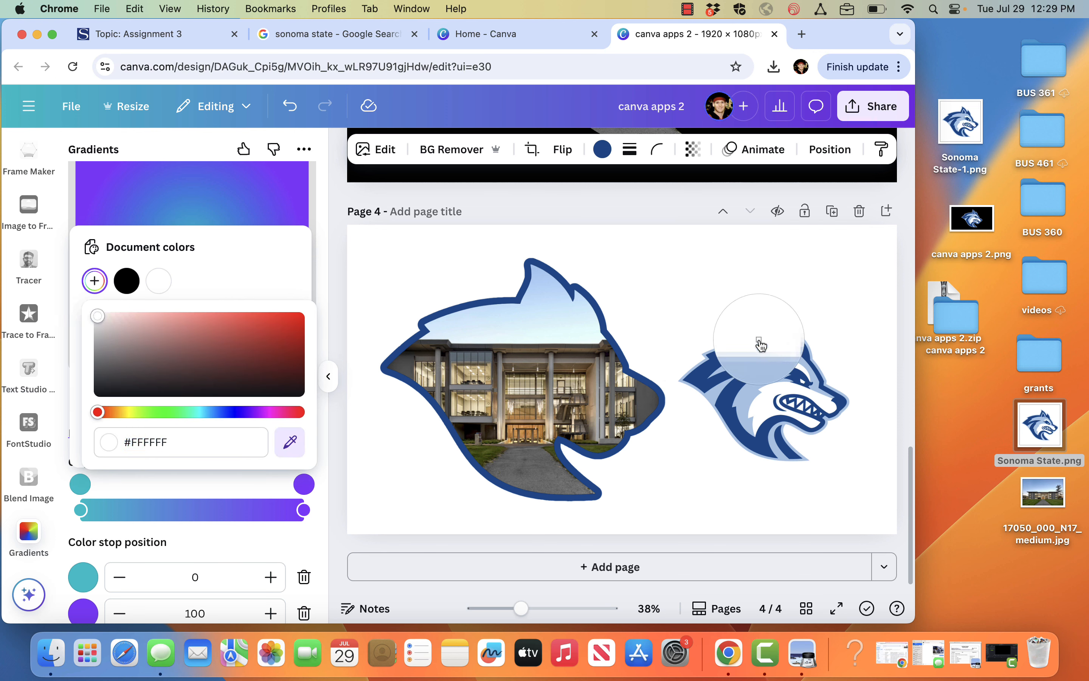
click(724, 382)
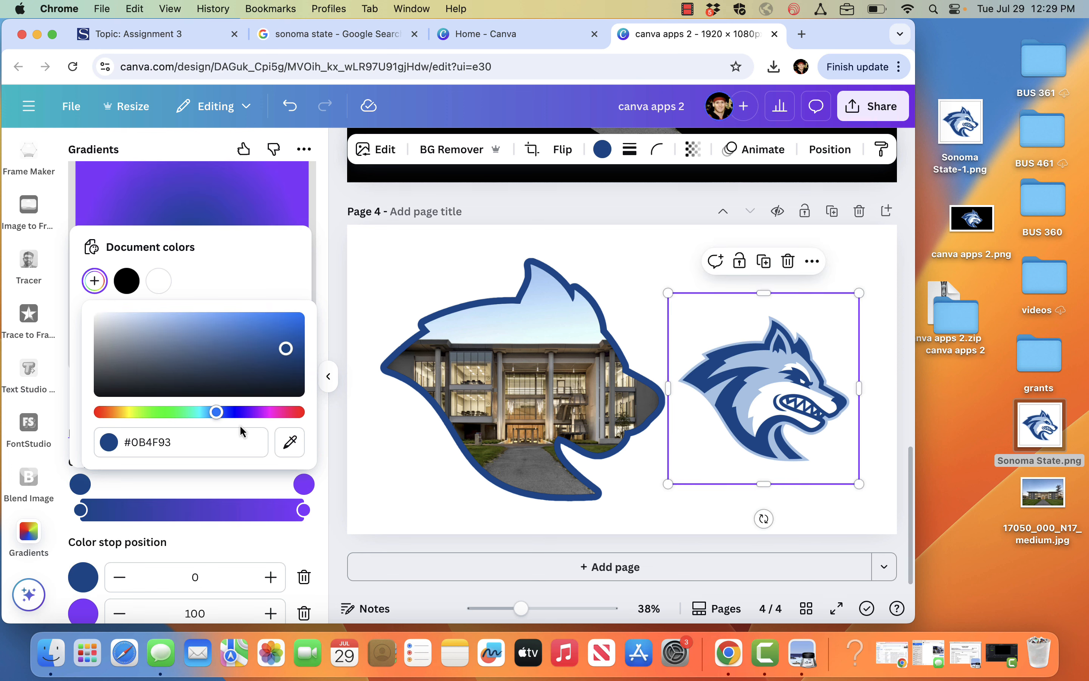
Step: Set the gradient's second color stop to light blue #ADC9E7, sampled from the wolf logo
click(305, 485)
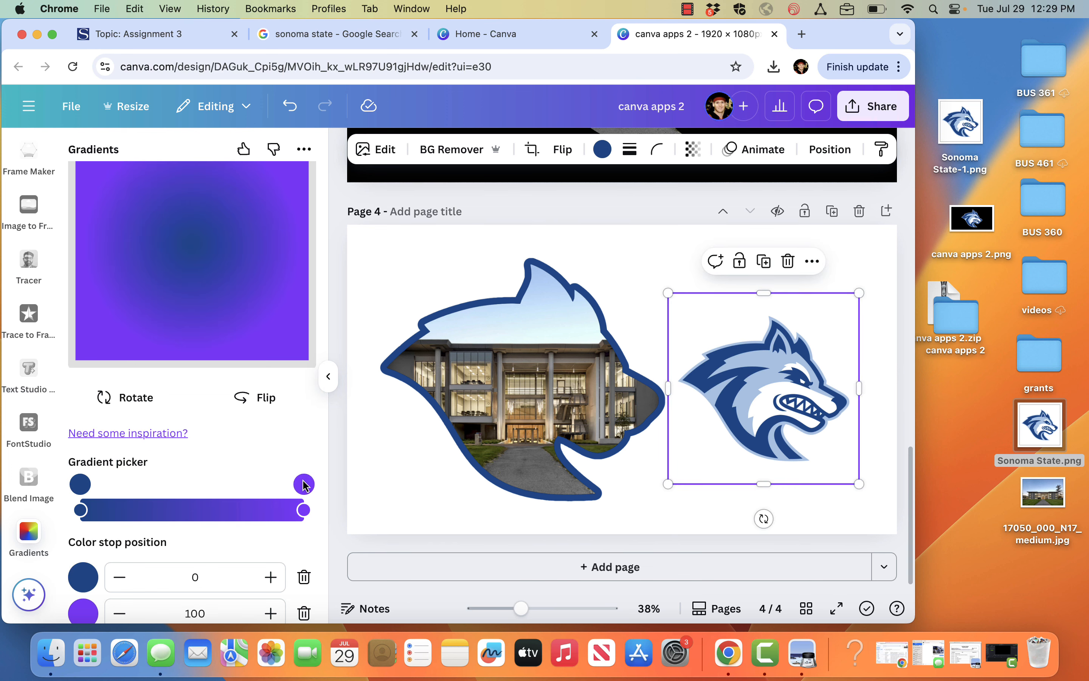
click(305, 485)
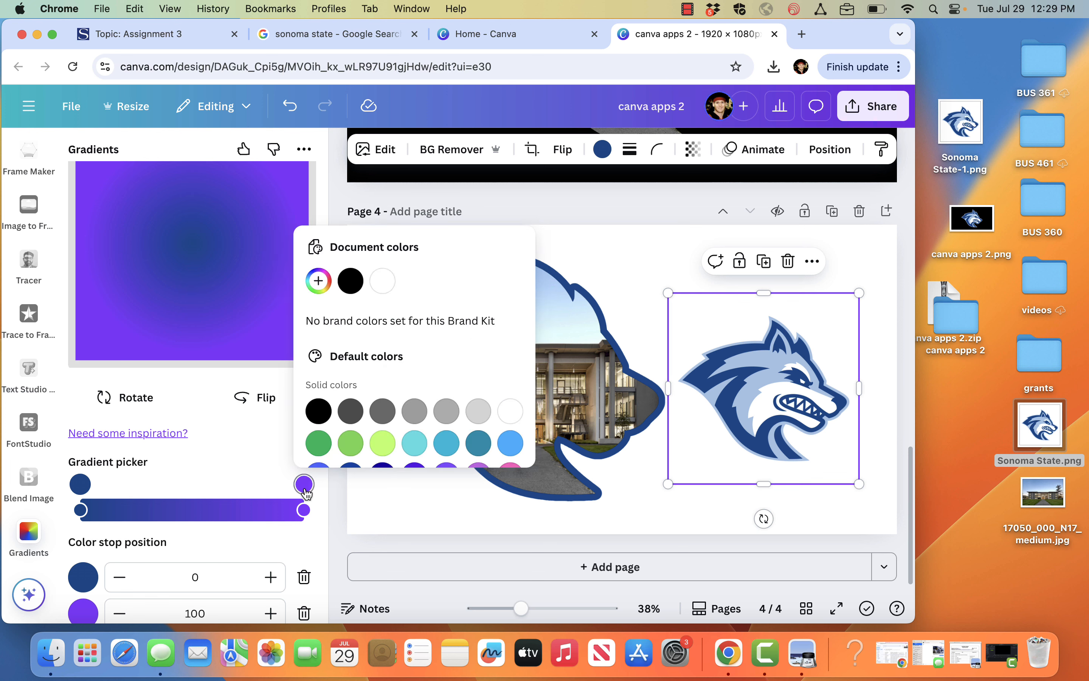
click(318, 280)
click(514, 442)
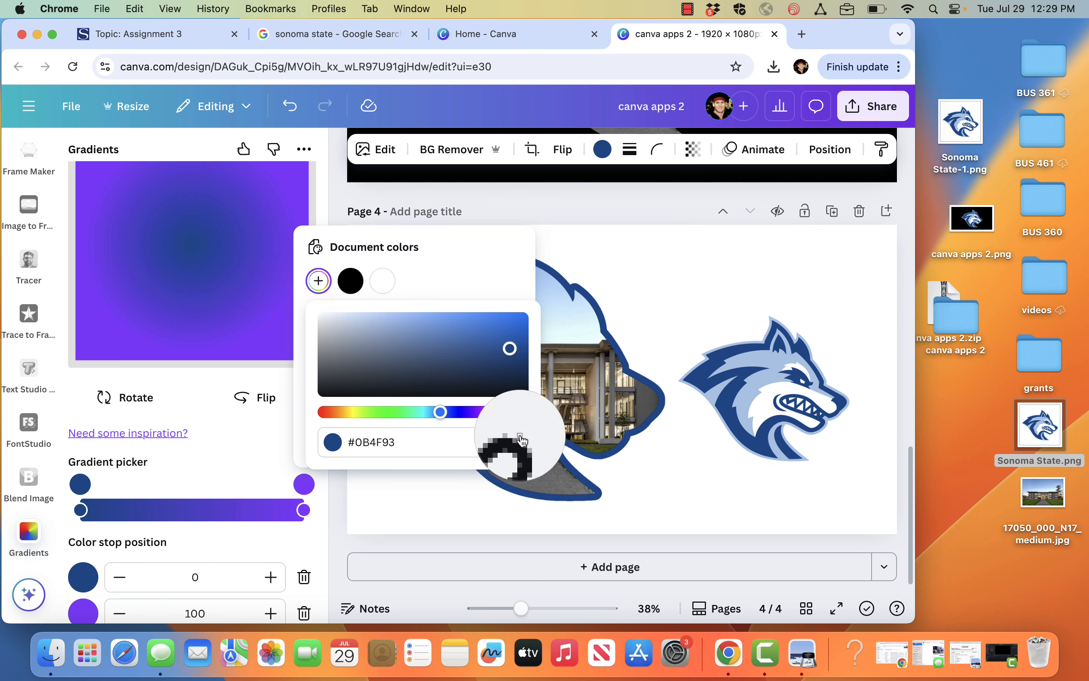
click(765, 367)
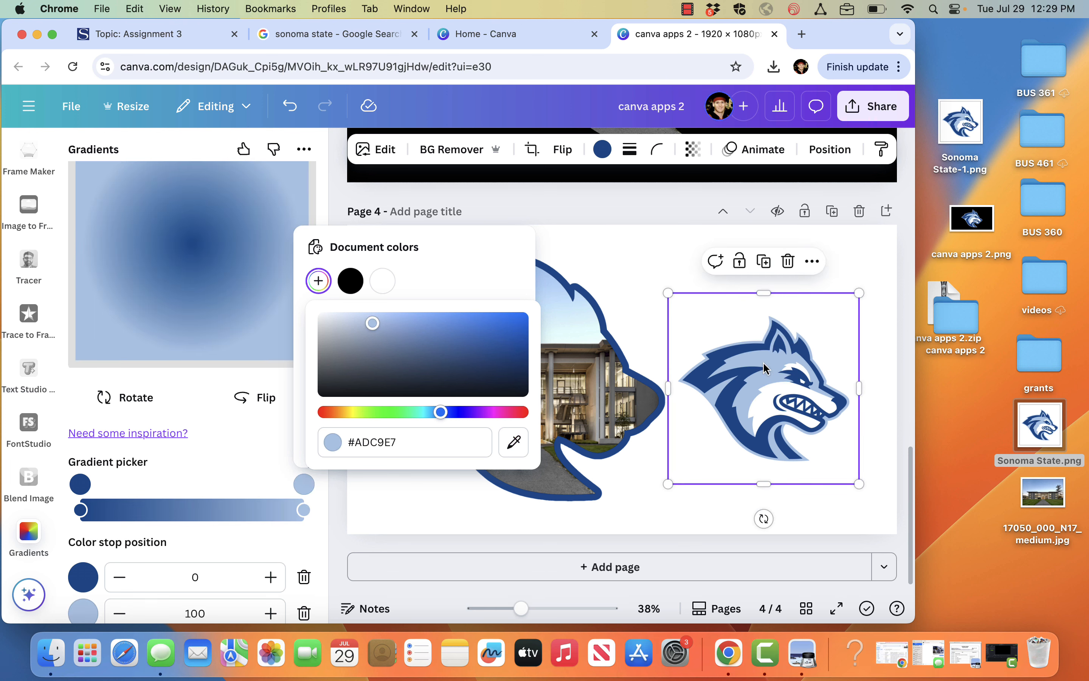
click(242, 456)
Step: Flip the gradient so the light blue is in the center, and add it to page 4
click(252, 397)
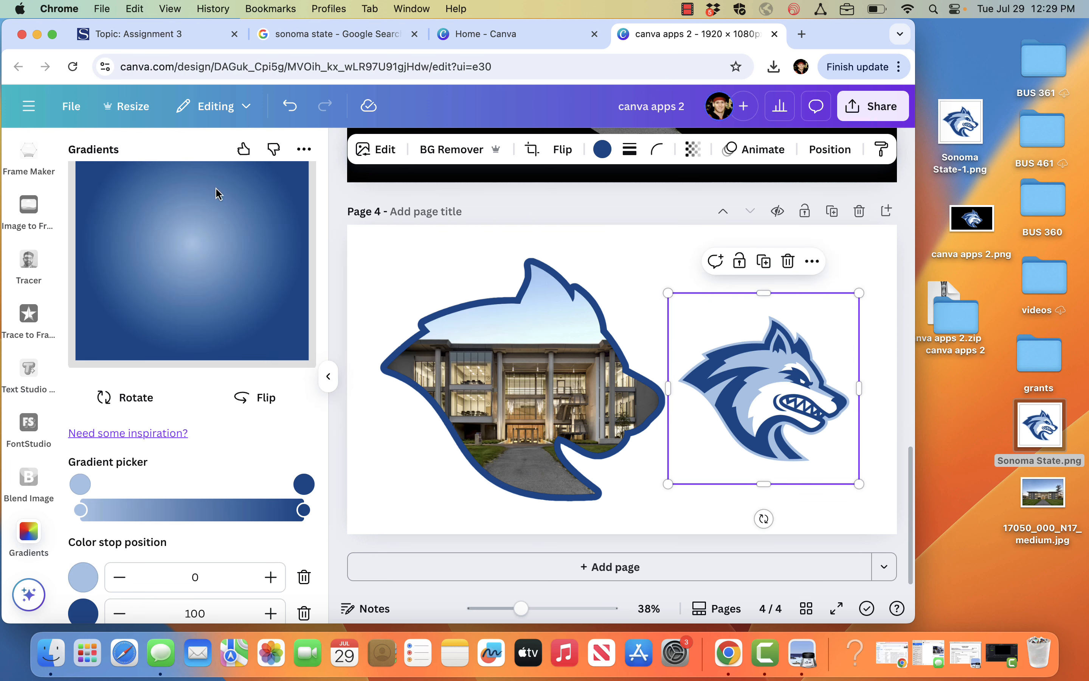
scroll(232, 440, up, 5)
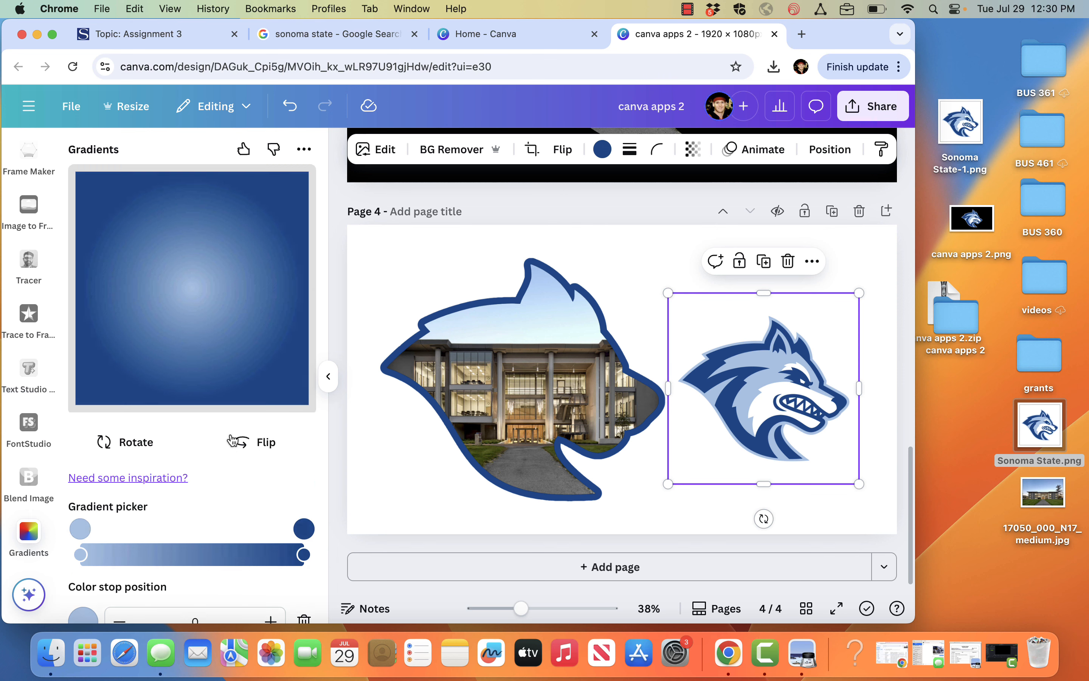
scroll(232, 444, down, 10)
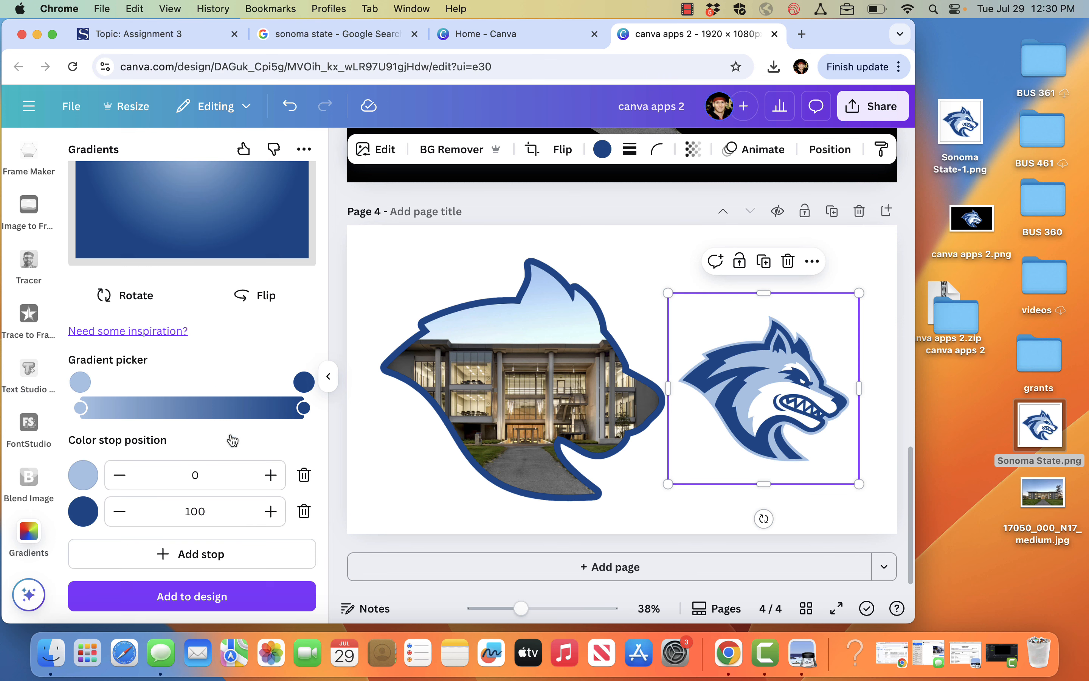
click(230, 604)
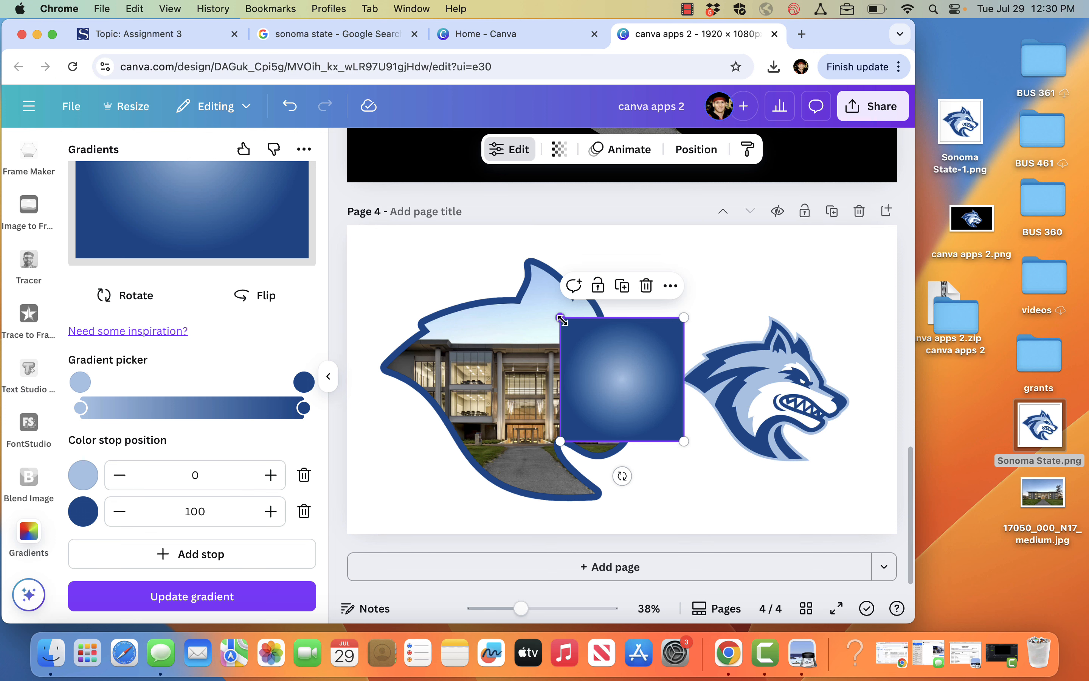
Step: Enlarge the gradient to cover all of page 4 and send it to the back, behind the photo cutout and logo
drag(562, 319, 306, 155)
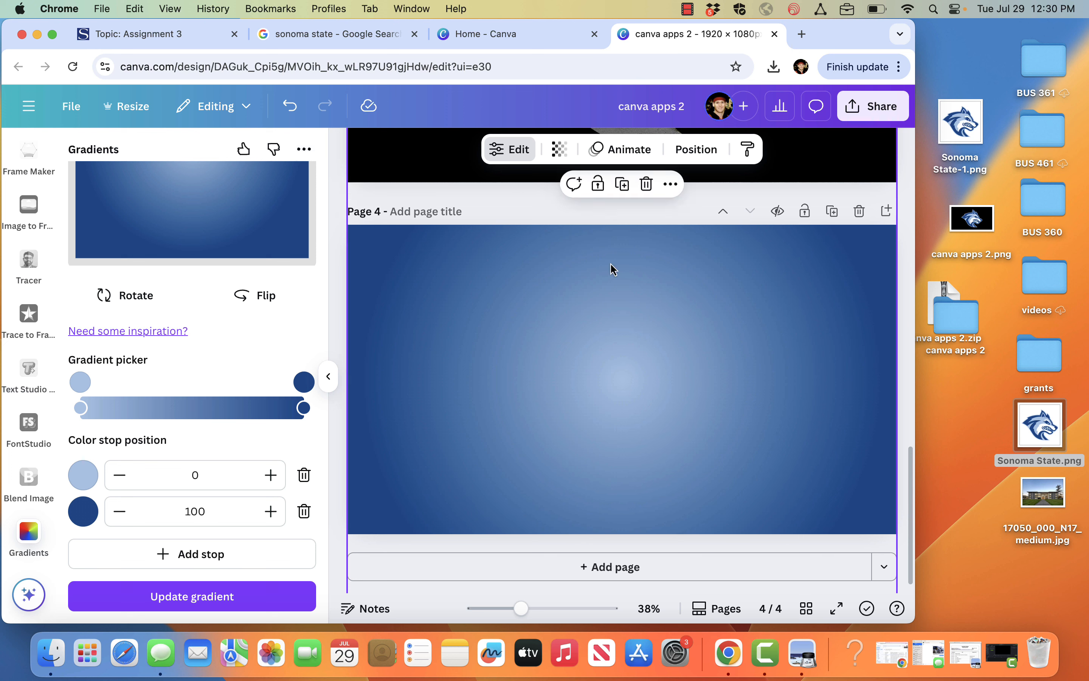
right_click(675, 364)
mouse_move(679, 360)
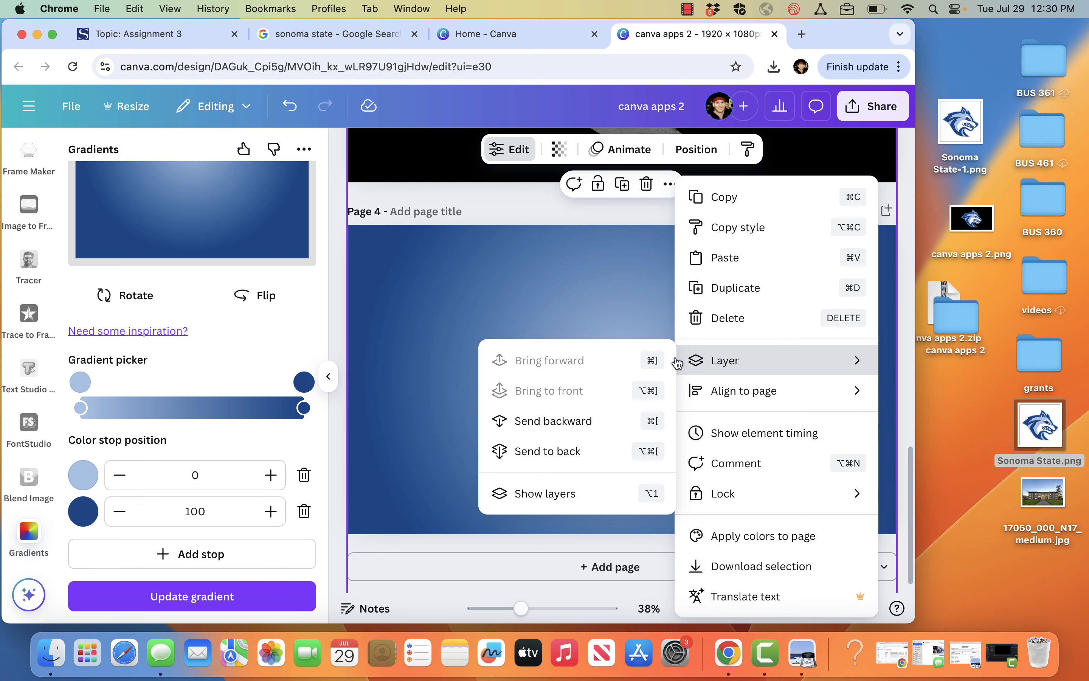
click(606, 451)
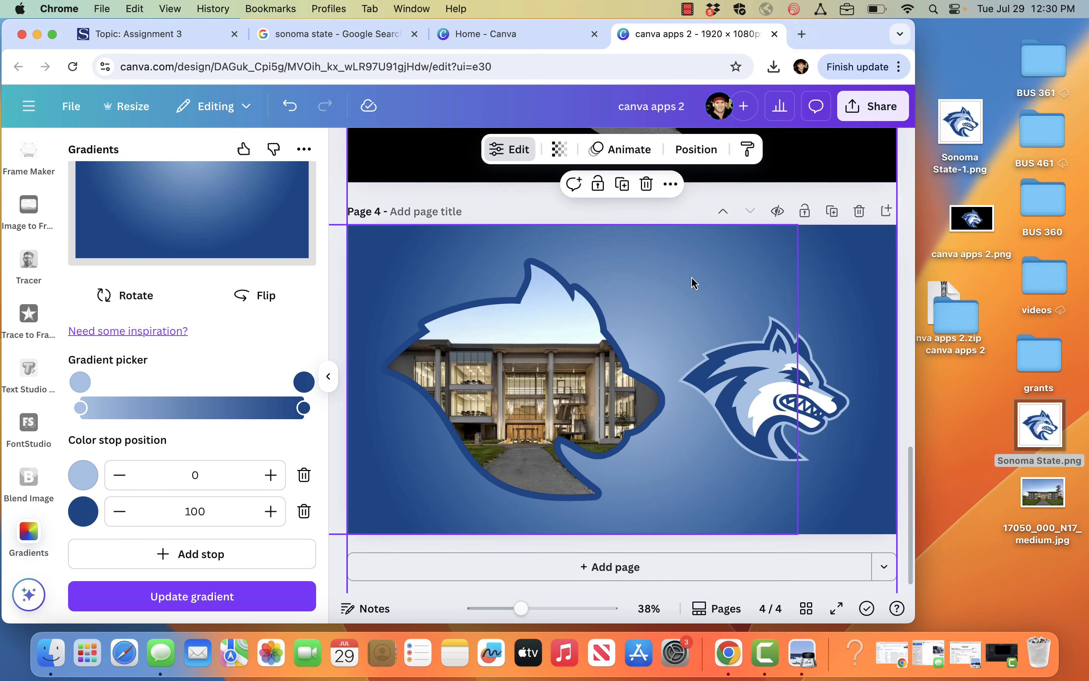
Step: Move the wolf logo over the upper part of the photo cutout
drag(757, 380, 473, 272)
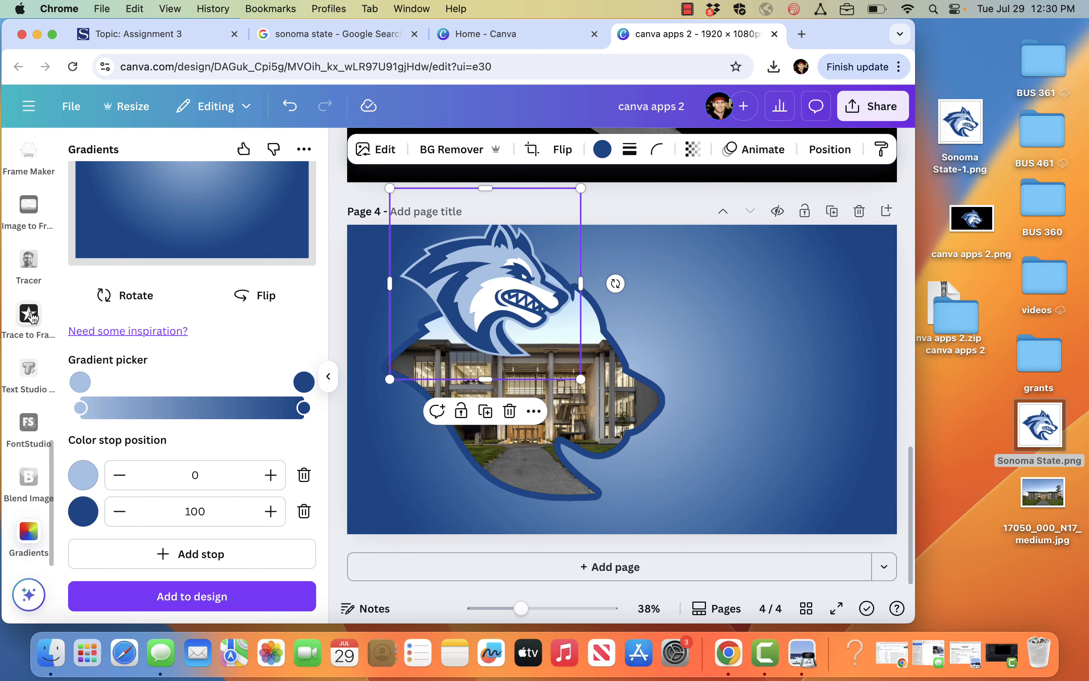
Step: Search the Canva apps for "text" and look through the results for a text effect app
scroll(31, 320, up, 5)
scroll(31, 321, up, 2)
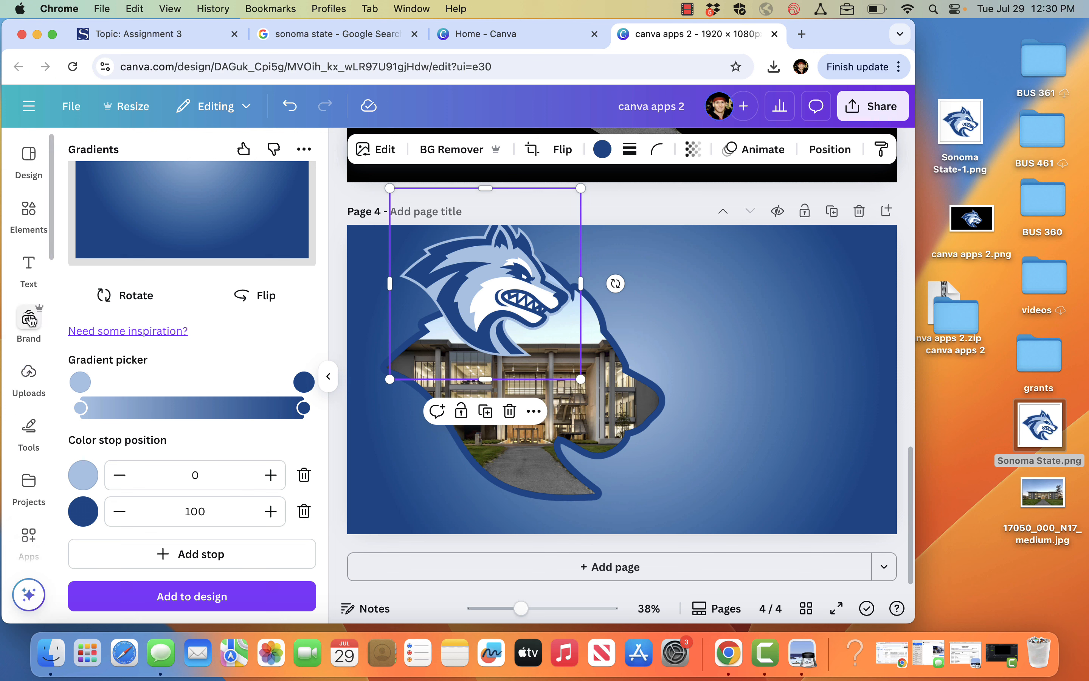
click(35, 543)
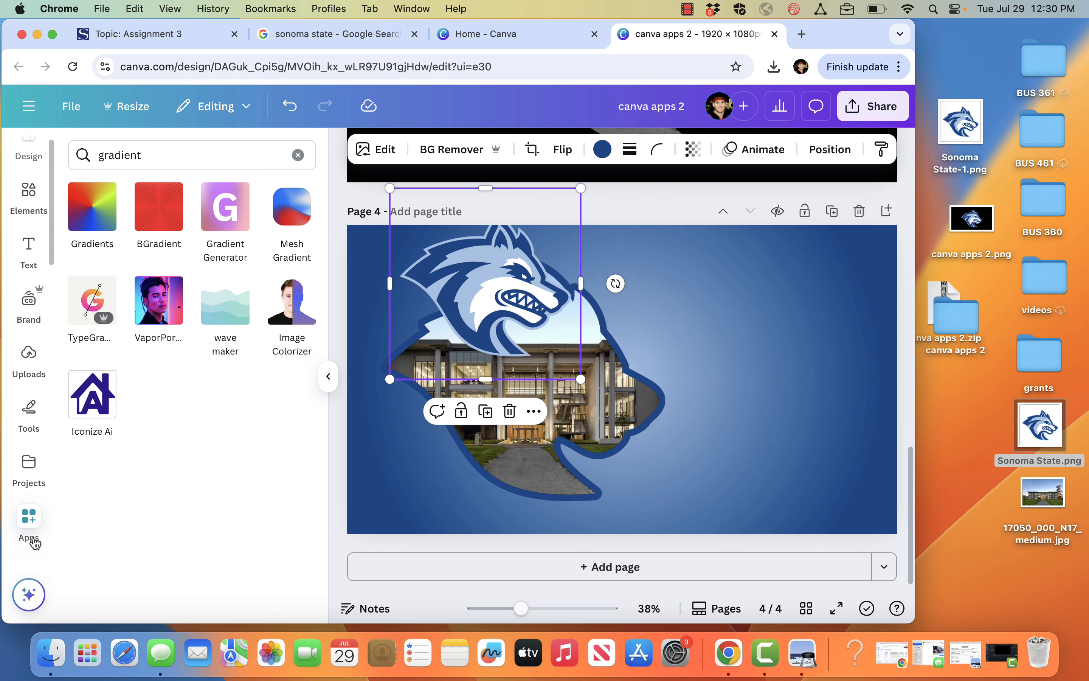
click(147, 153)
text(text)
key(Return)
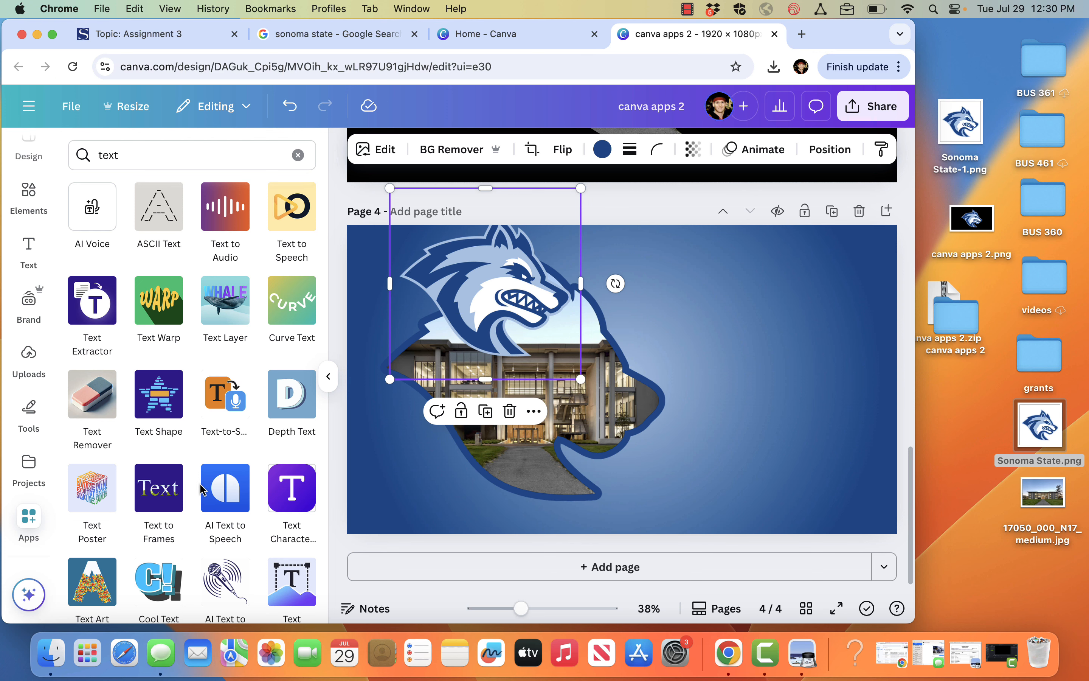
scroll(200, 489, down, 2)
scroll(201, 489, down, 3)
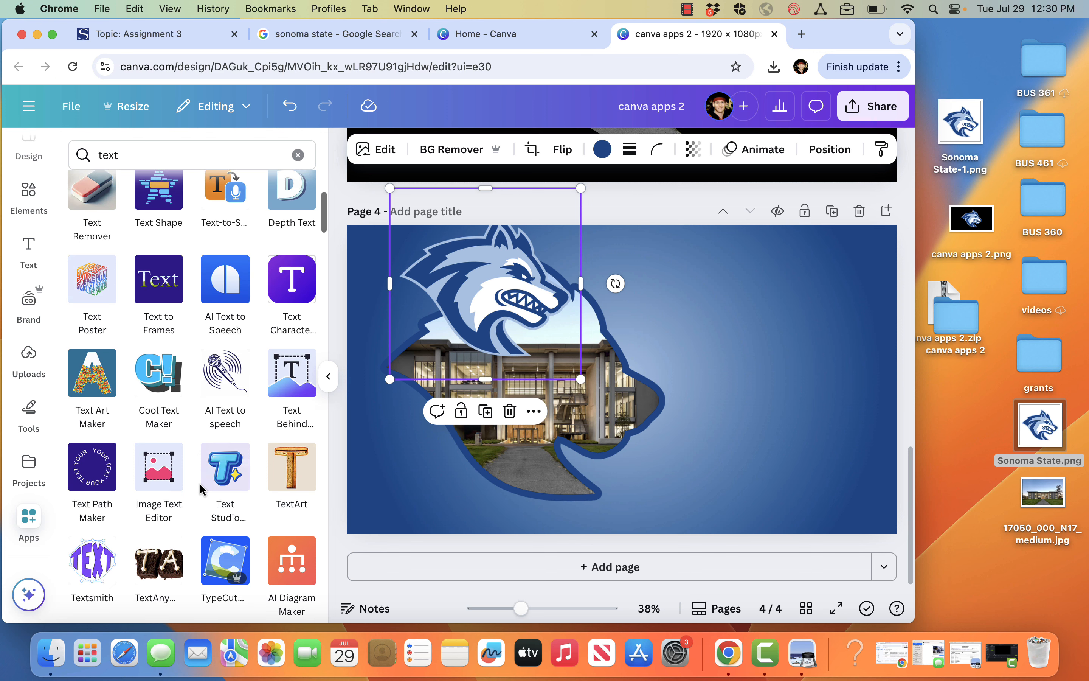
Step: Search the Canva apps for "text extrude"
scroll(201, 489, up, 5)
click(137, 155)
text(extrude)
key(Return)
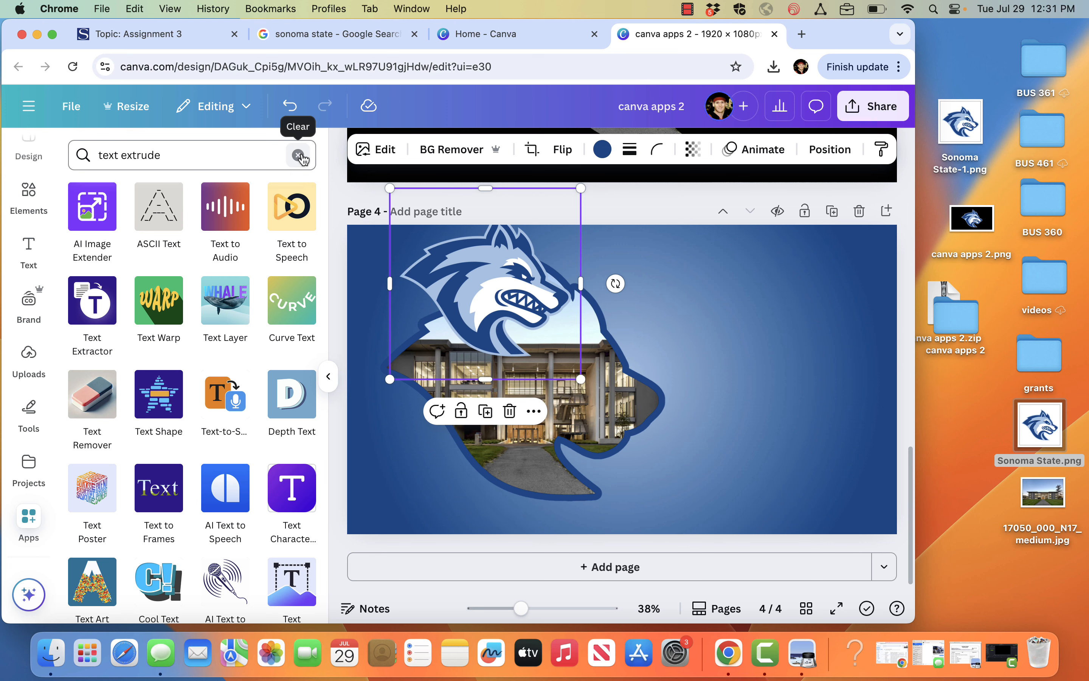
click(28, 517)
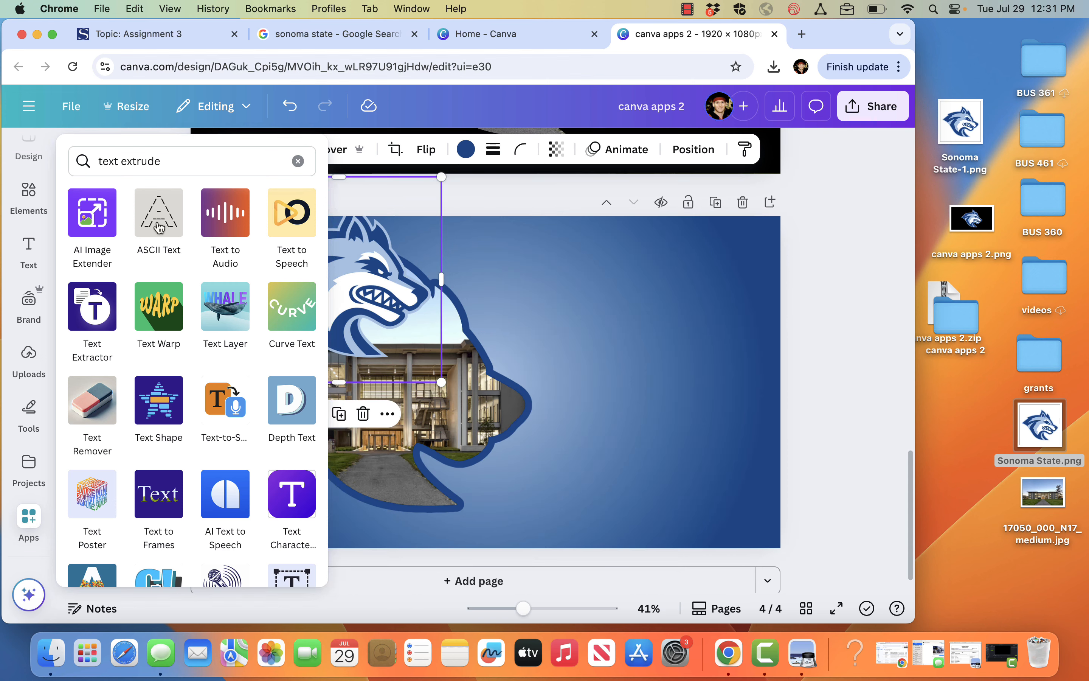
click(29, 531)
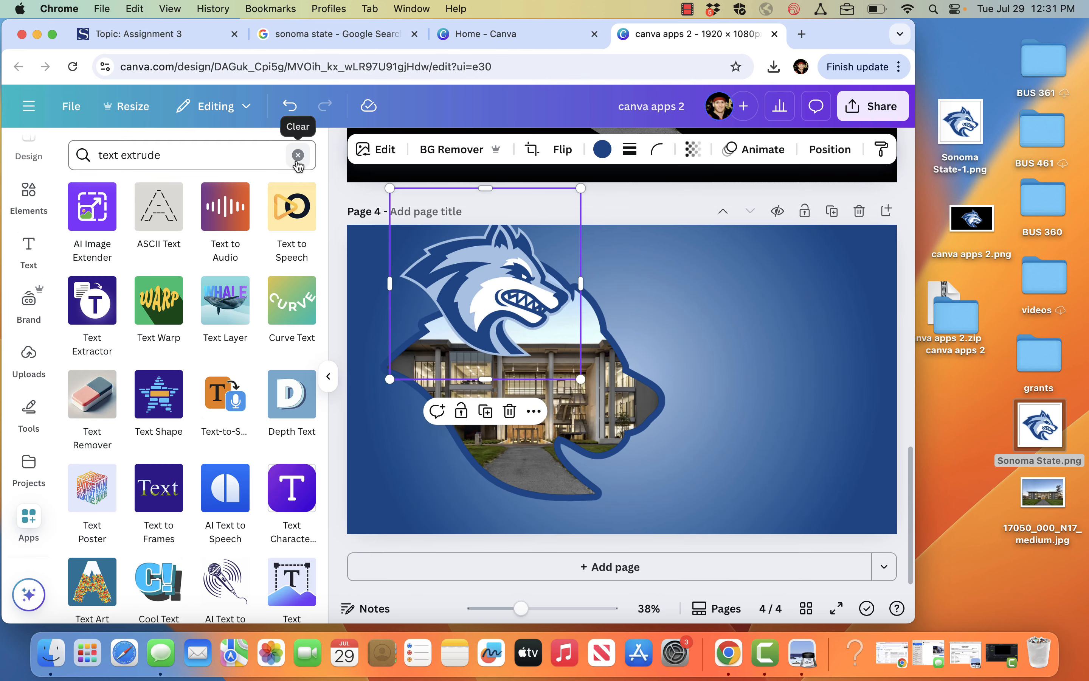
Step: Clear the app search and look through the Discover listing for a text extrusion app
click(297, 156)
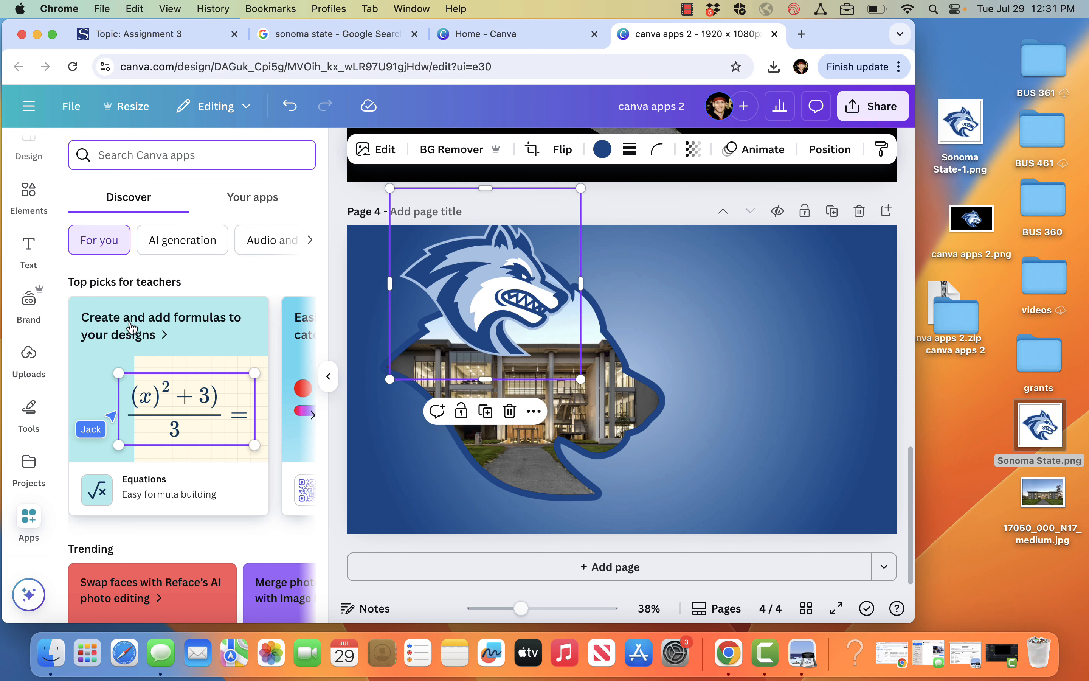
scroll(171, 245, down, 1)
scroll(171, 246, down, 10)
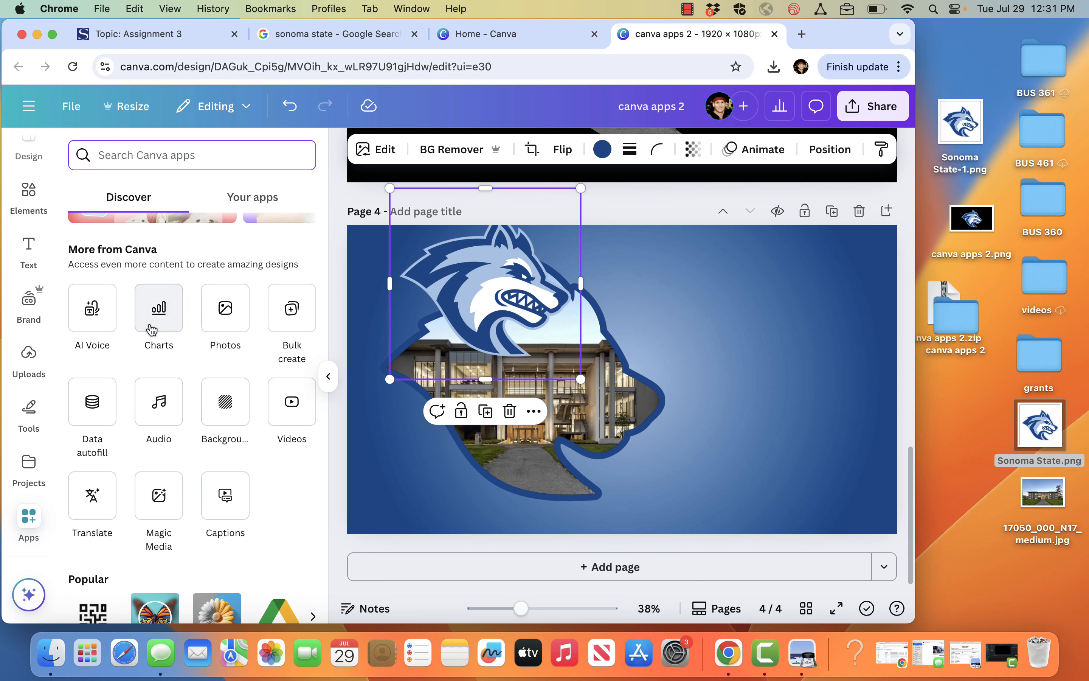
scroll(140, 396, down, 2)
scroll(140, 396, down, 7)
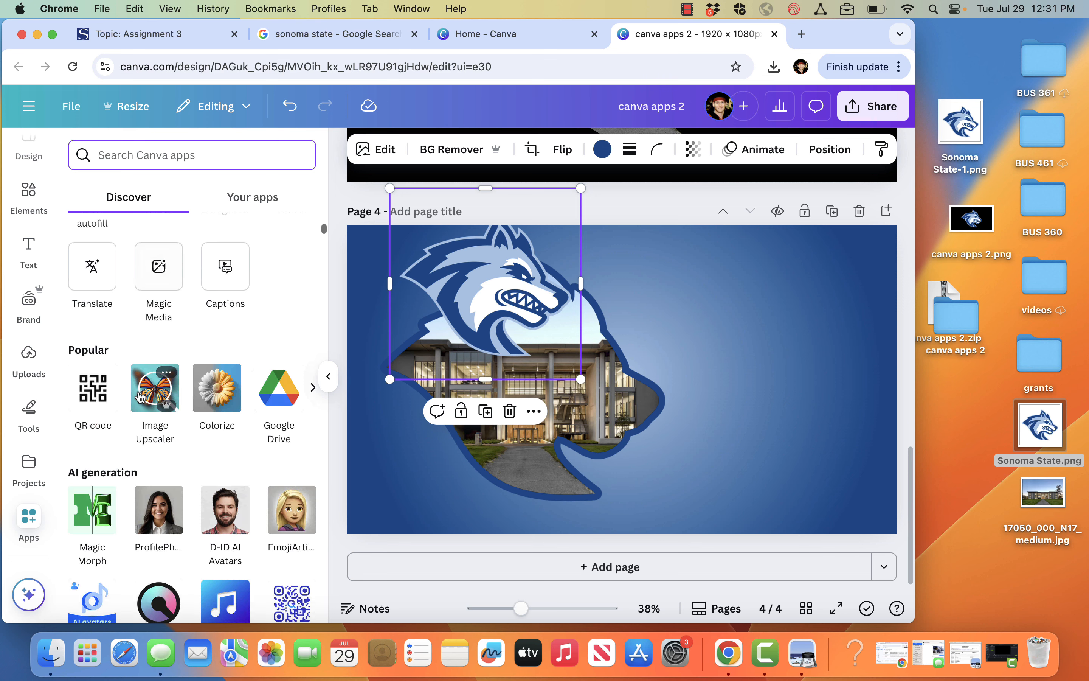
scroll(140, 396, down, 6)
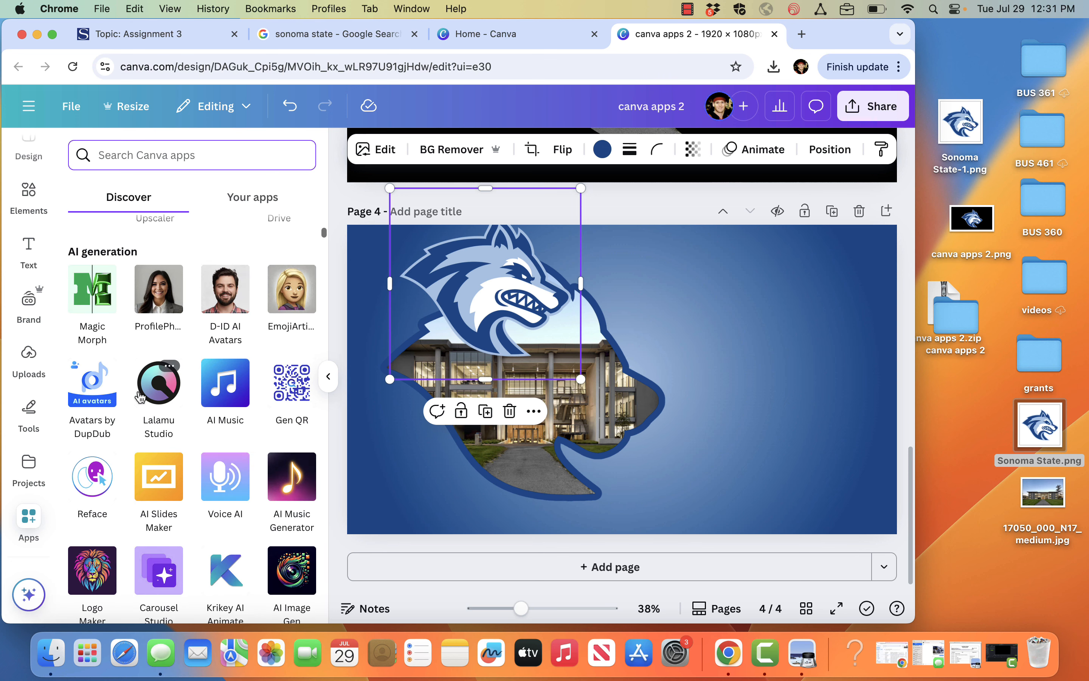
scroll(140, 396, down, 7)
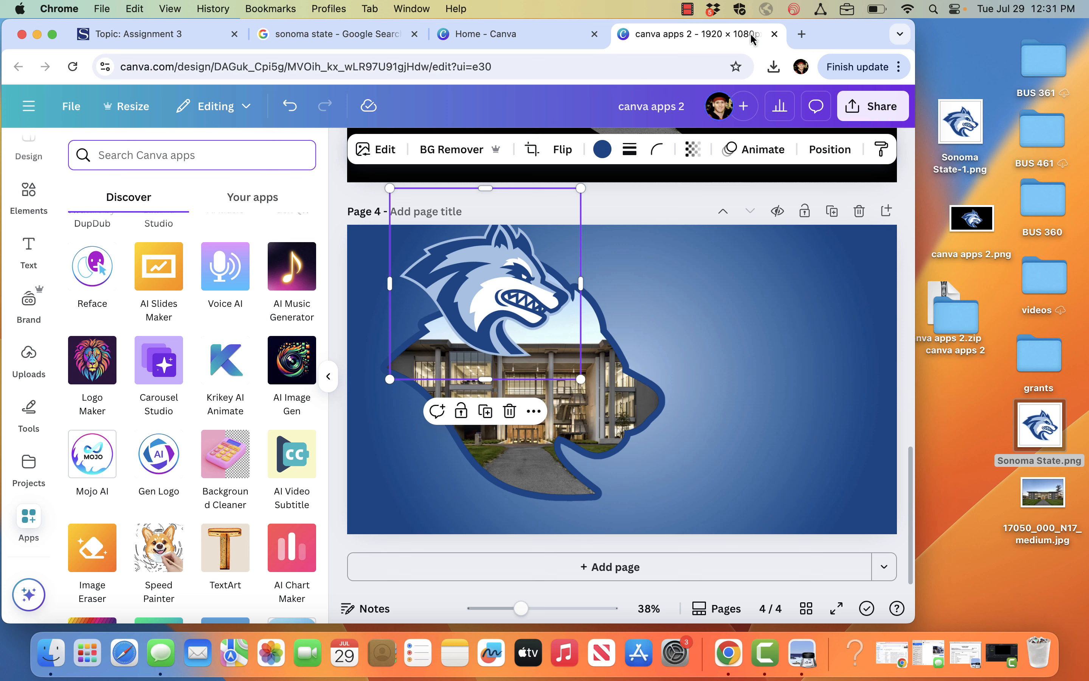
scroll(188, 284, up, 10)
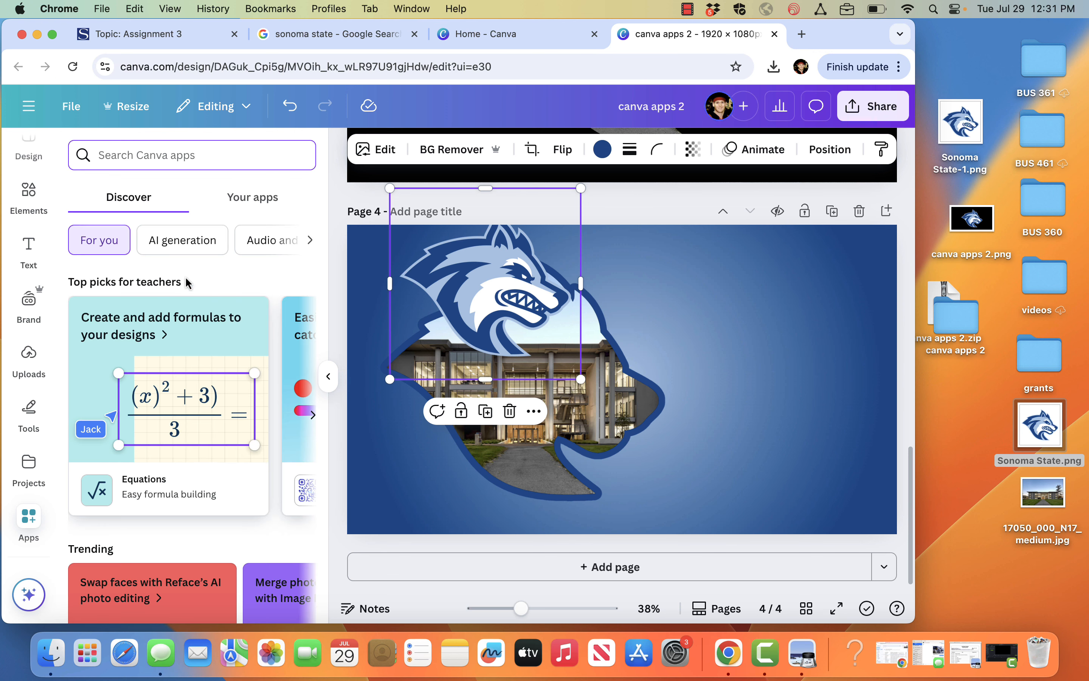
Step: Filter the Canva apps to the Text styling category and locate TypeExtrude among the text effects
click(310, 242)
click(310, 241)
click(310, 241)
click(310, 241)
click(310, 241)
click(175, 245)
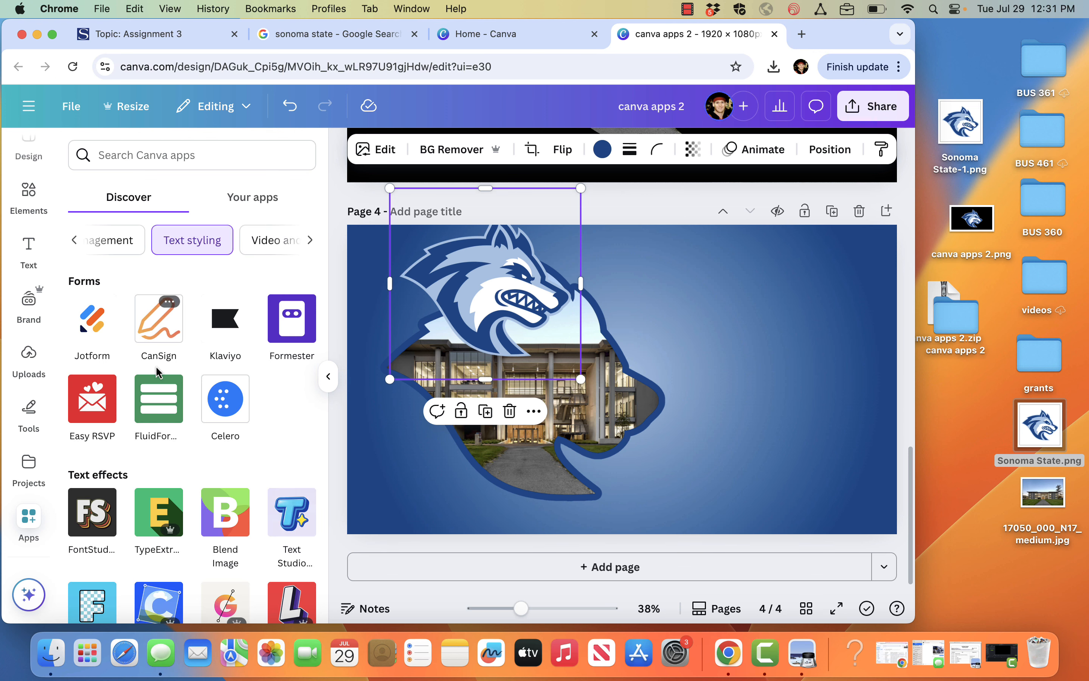
scroll(247, 562, down, 1)
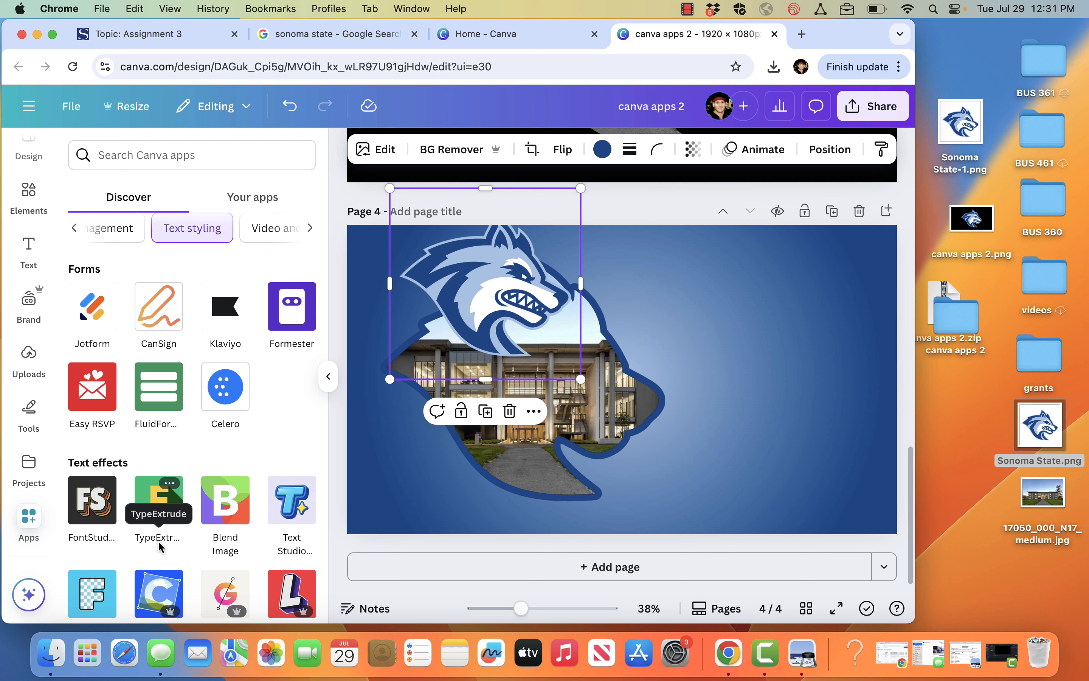
Step: Open the TypeExtrude app and set its main text to "FALL" and "2025" on two lines, in capitals
click(156, 502)
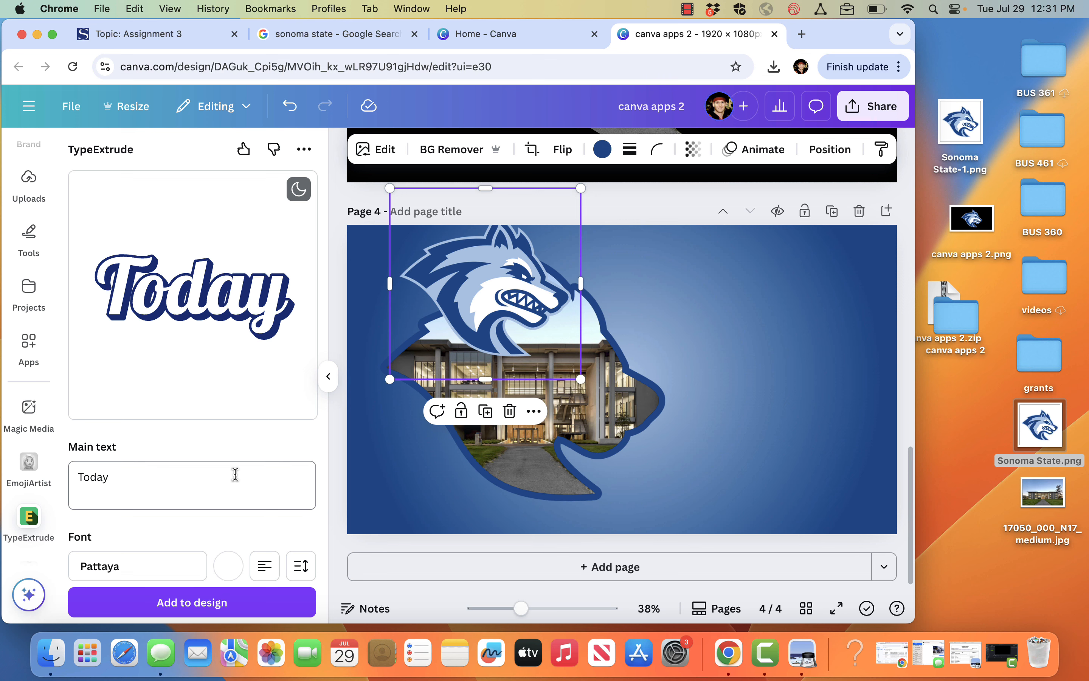
scroll(235, 474, down, 2)
double_click(143, 395)
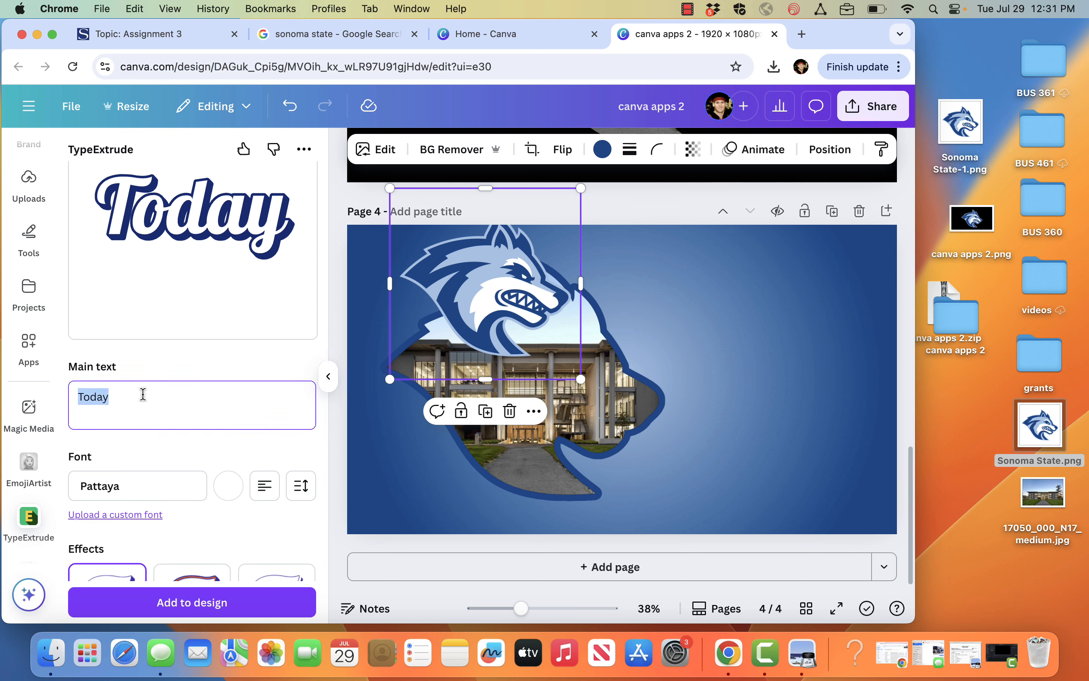
text(Fall)
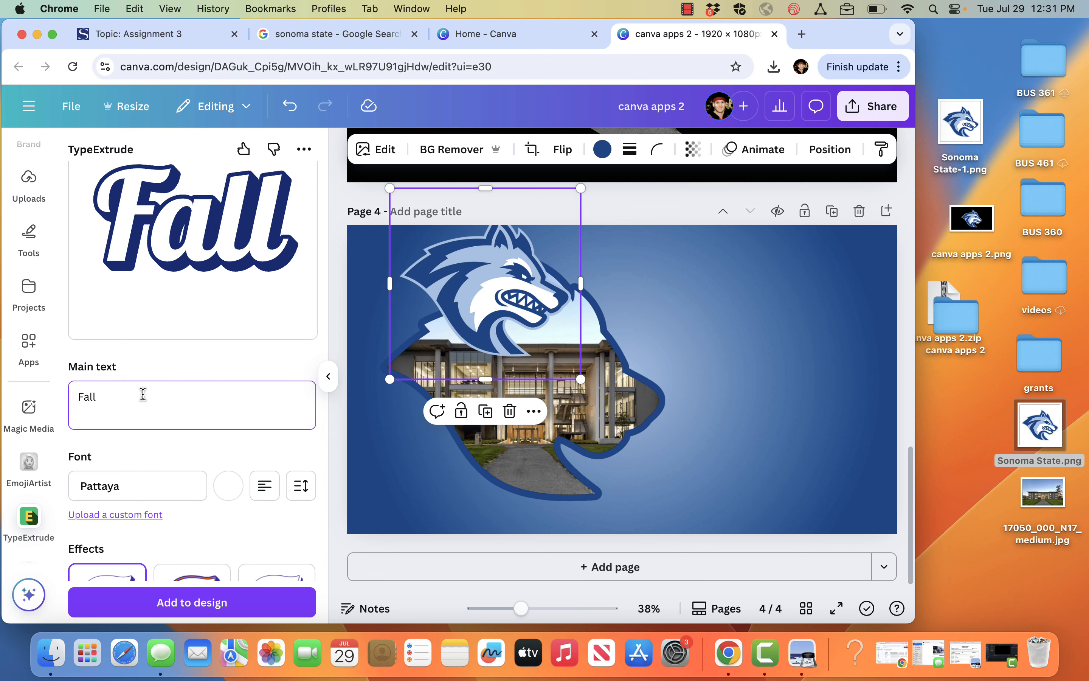
key(BackSpace)
key(BackSpace)
key(BackSpace)
text(all)
key(BackSpace)
key(BackSpace)
key(BackSpace)
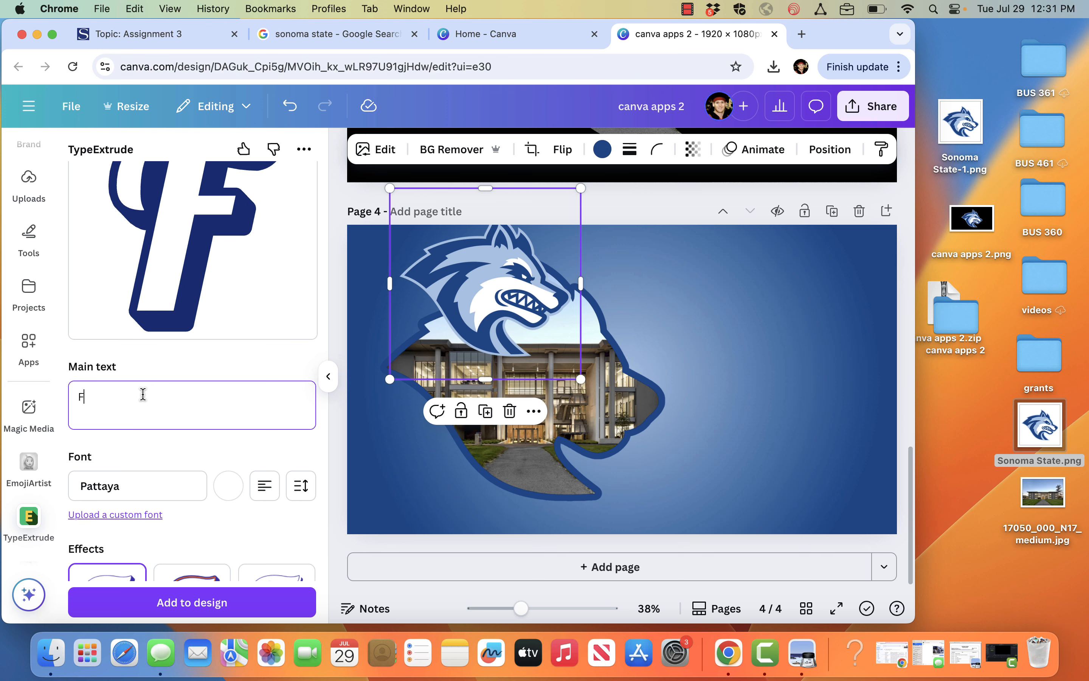
text(ALL)
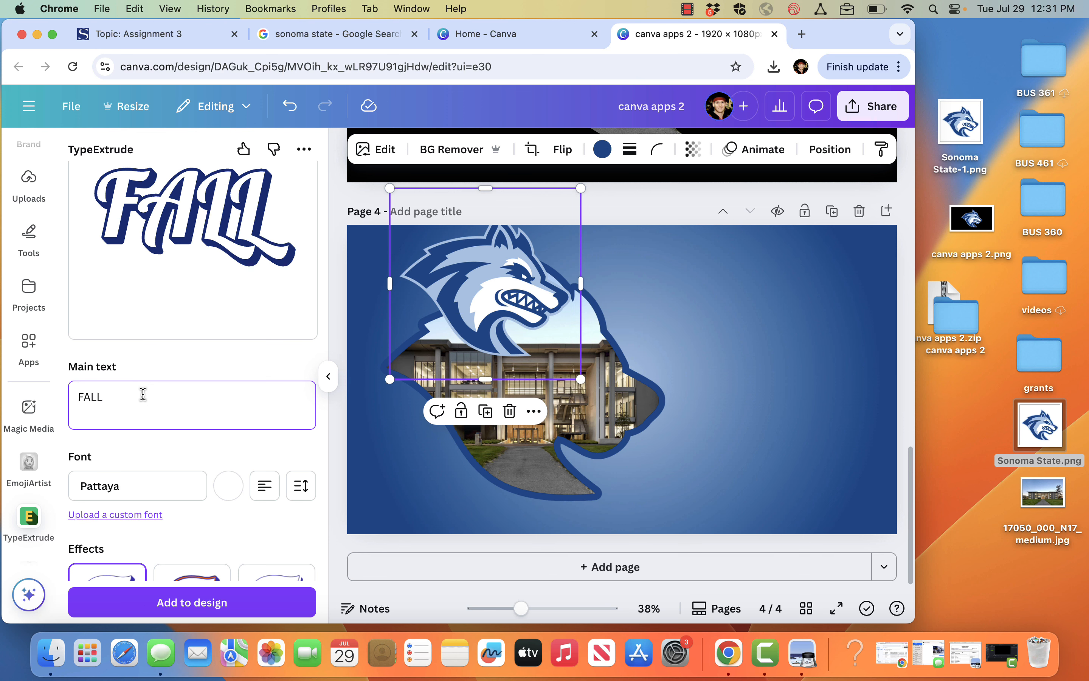
key(Return)
text(2025)
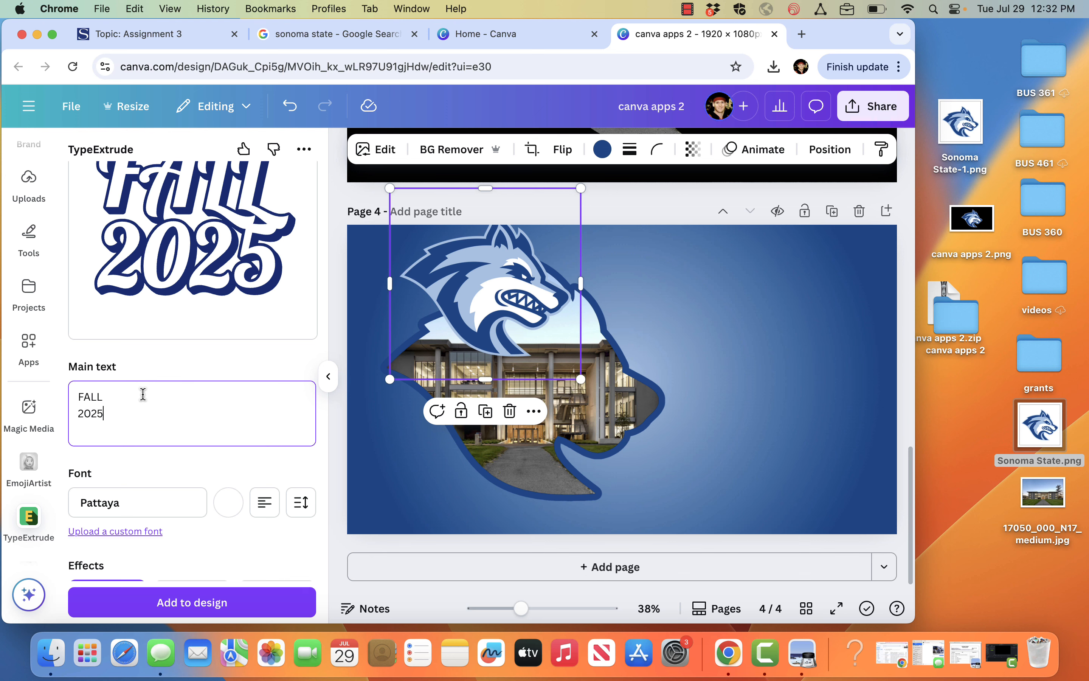
Step: Search the TypeExtrude fonts for "COLLEGE" and apply College Slab to the text
click(177, 507)
click(147, 246)
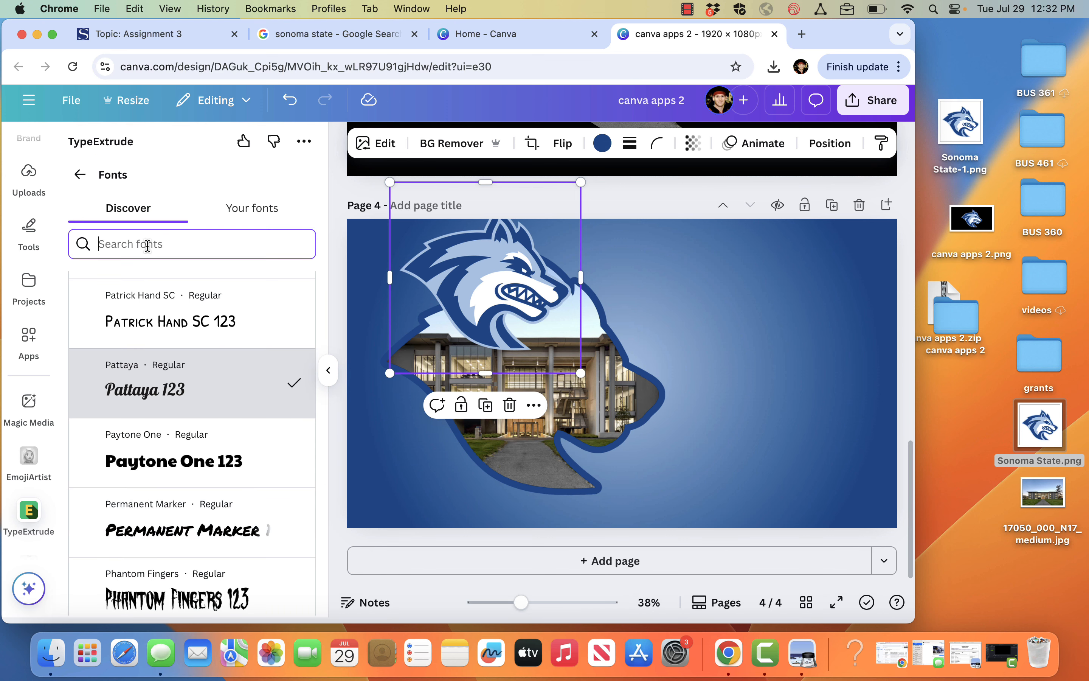
text(COLLEGE)
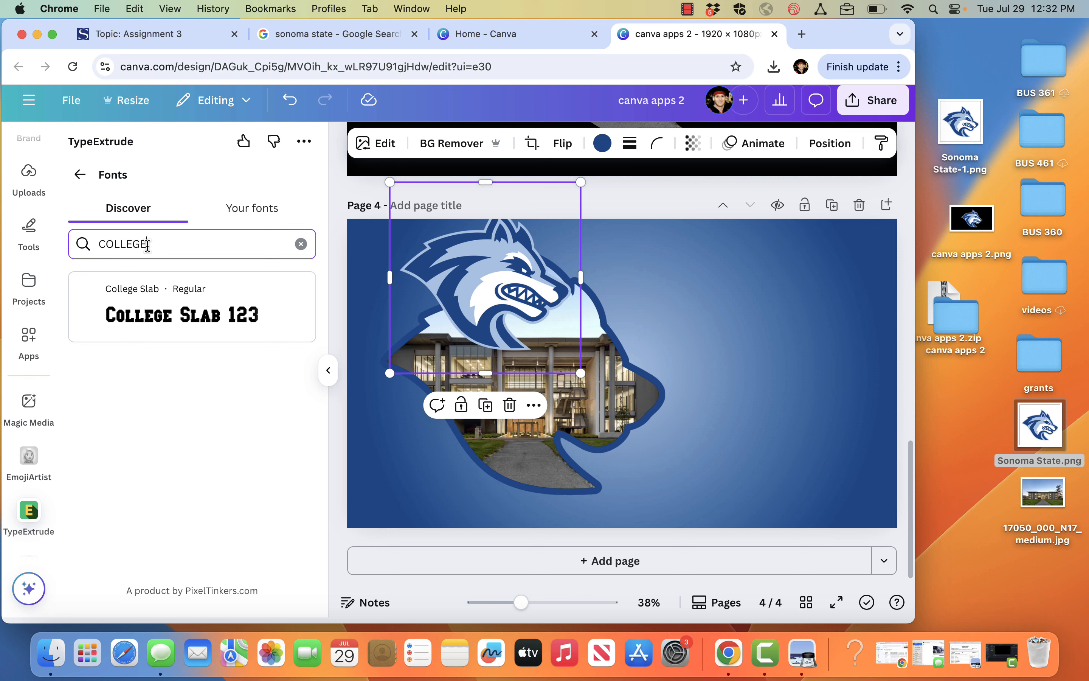
click(154, 312)
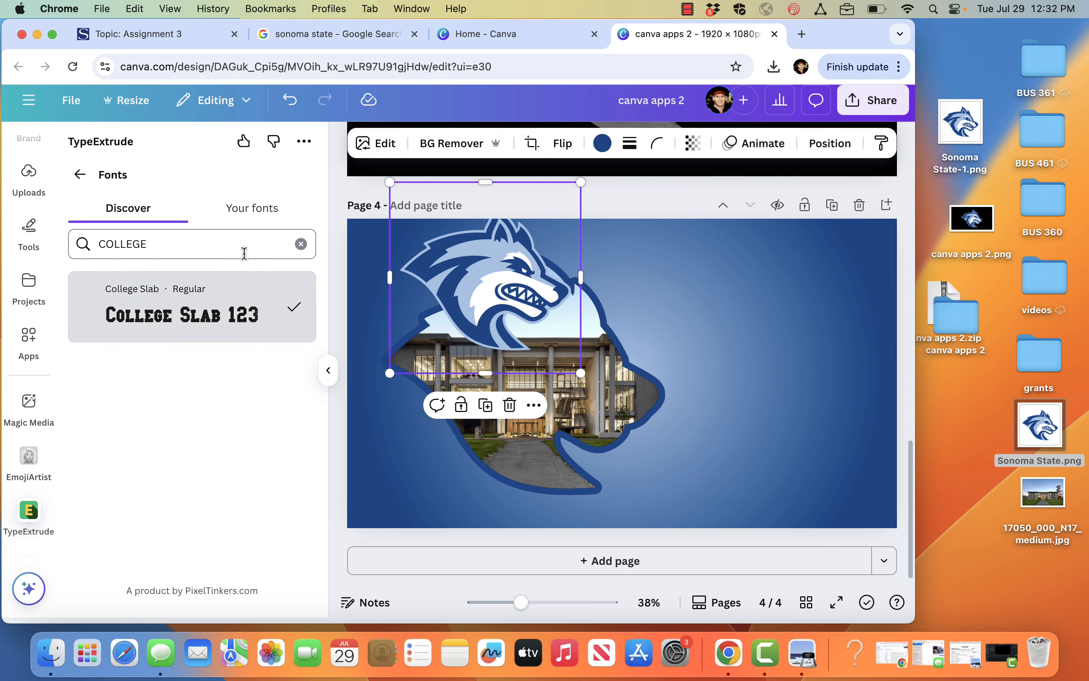
click(80, 179)
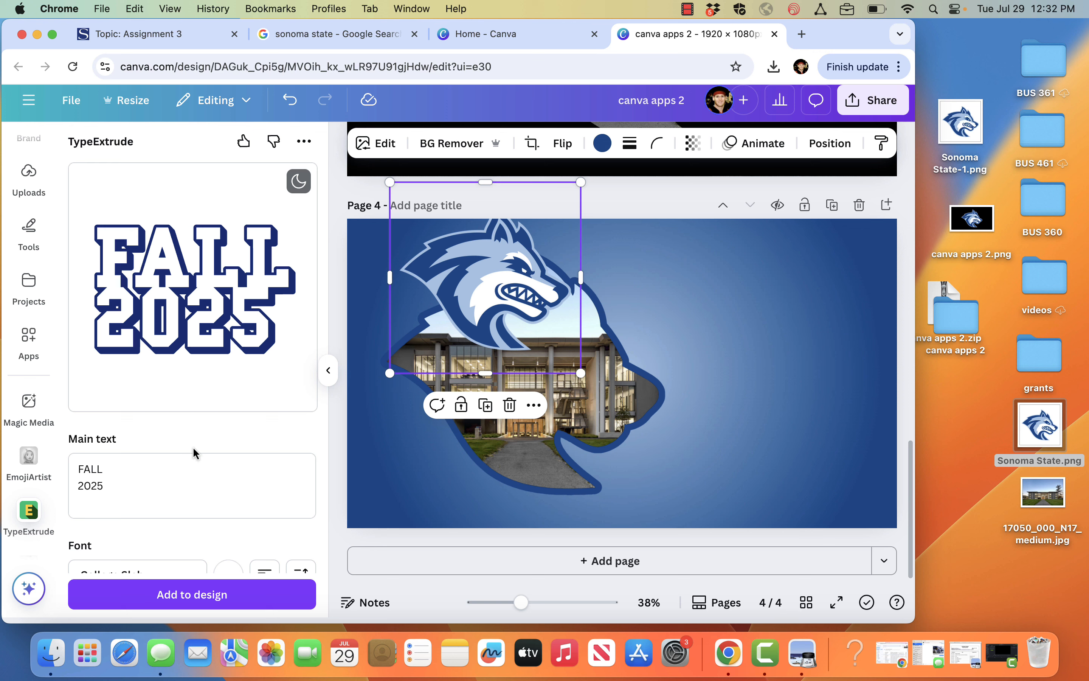
Step: Centre the two text lines and set their line height to -0.5
scroll(196, 467, down, 3)
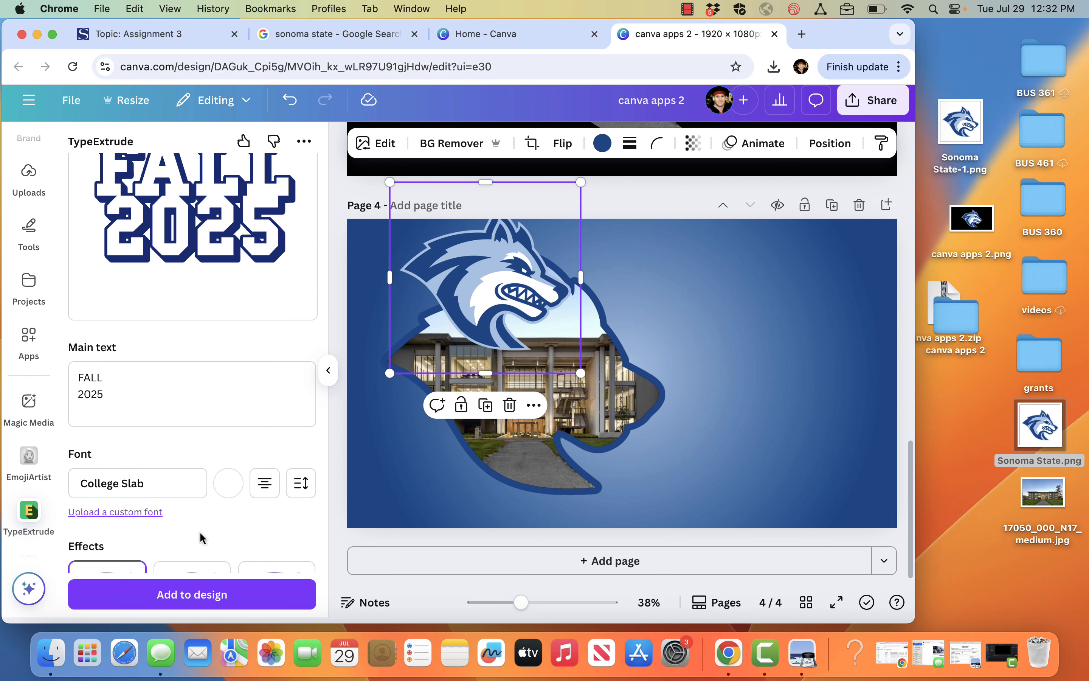
click(309, 494)
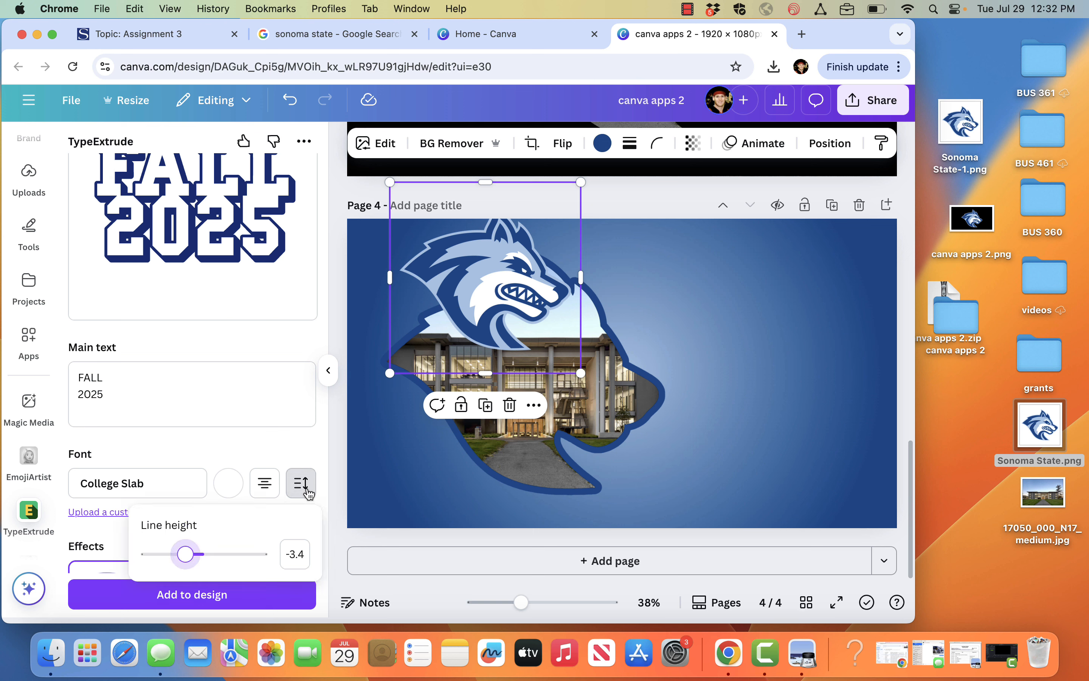
mouse_move(200, 548)
mouse_down()
mouse_move(187, 554)
mouse_move(203, 556)
mouse_up()
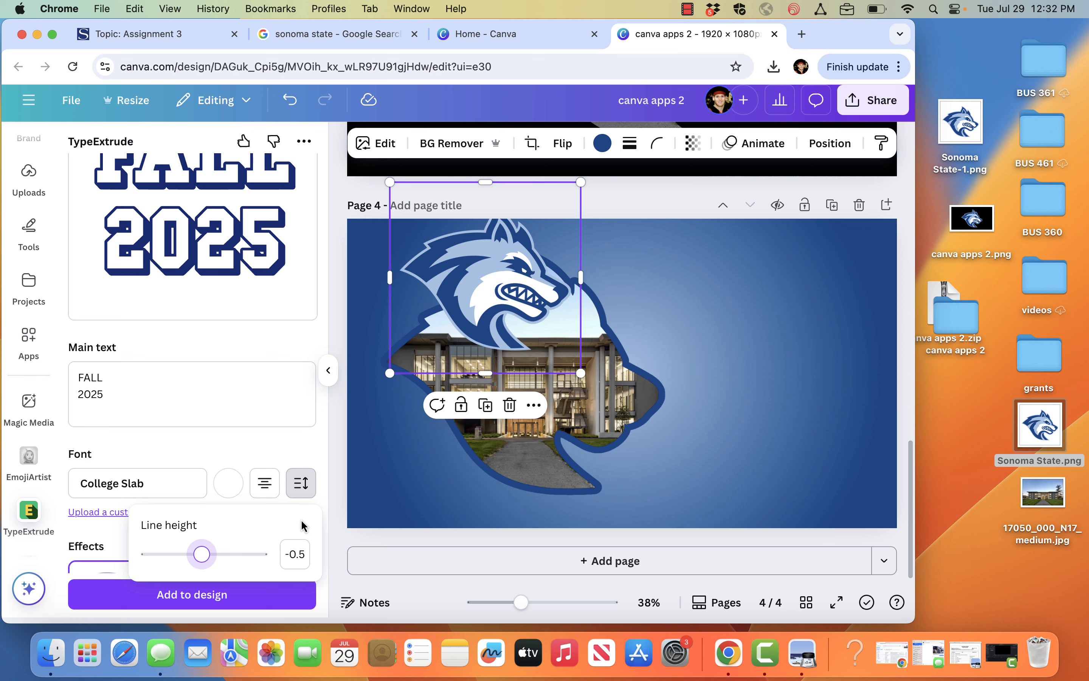
click(288, 452)
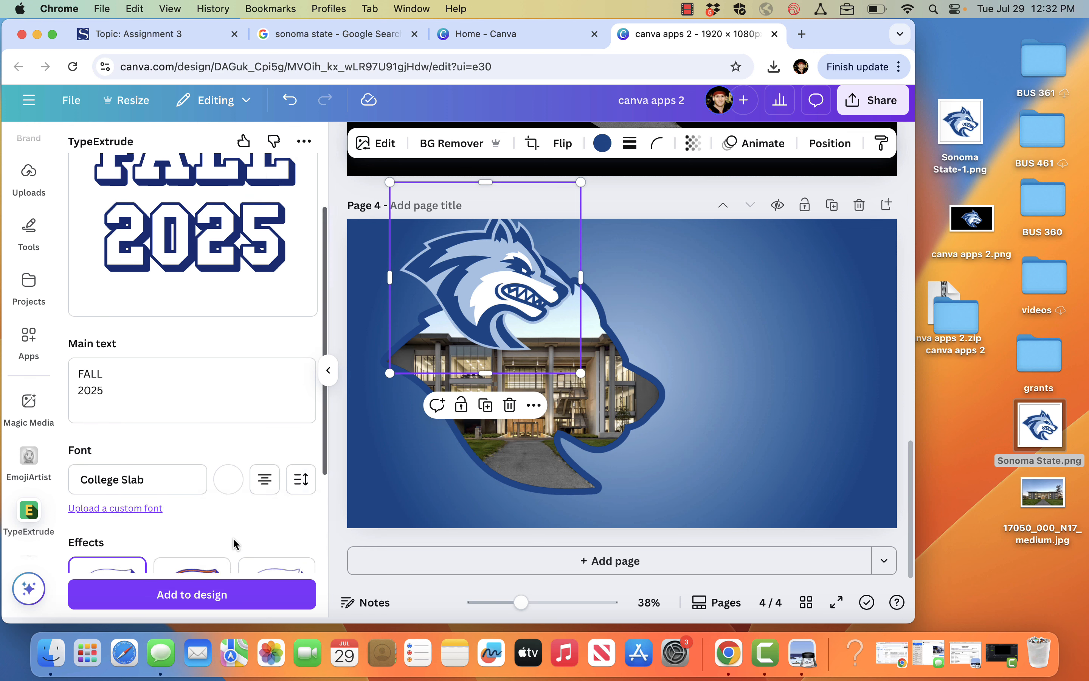
Step: Set the extrude colour to the dark blue #0B4F93 sampled from the wolf logo on page 4
scroll(233, 538, down, 3)
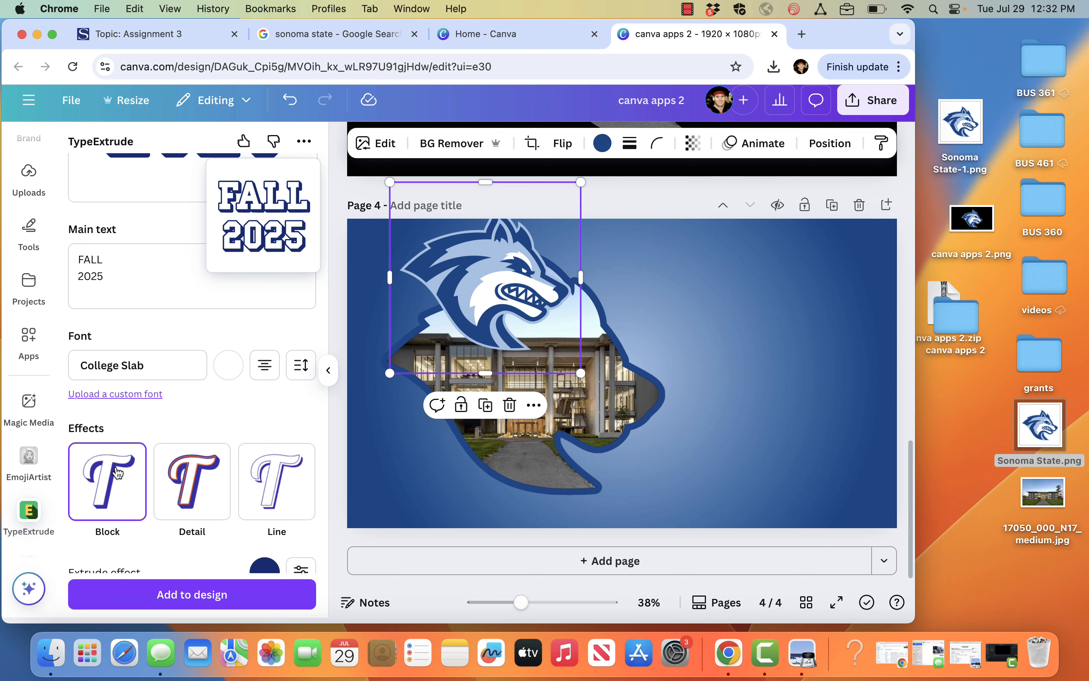
scroll(141, 518, down, 3)
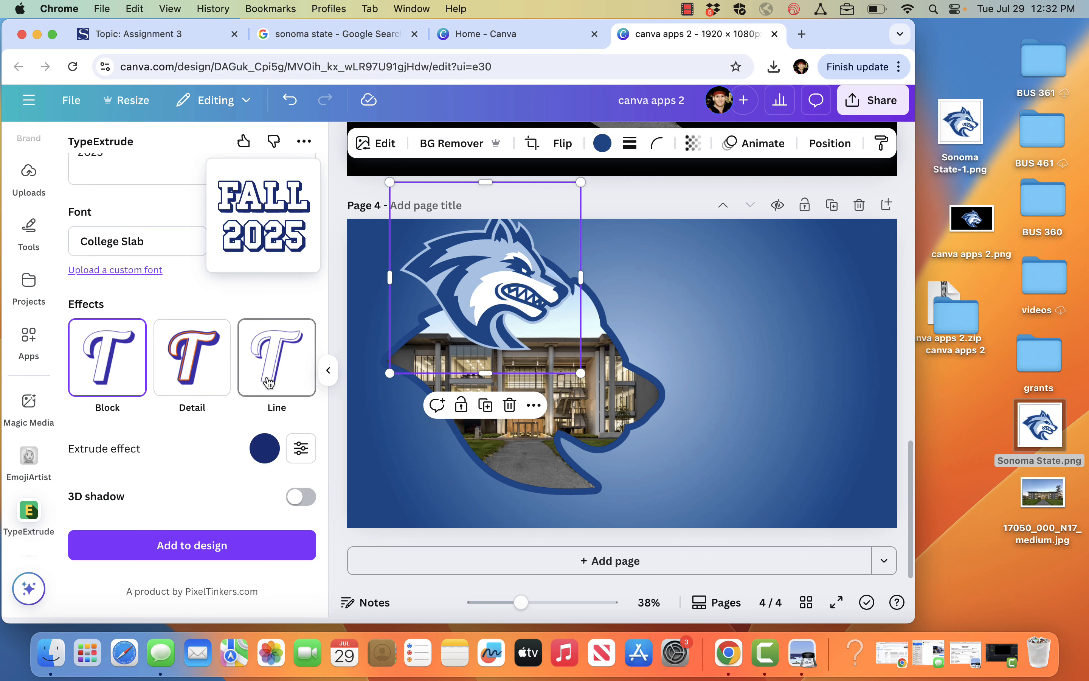
click(269, 447)
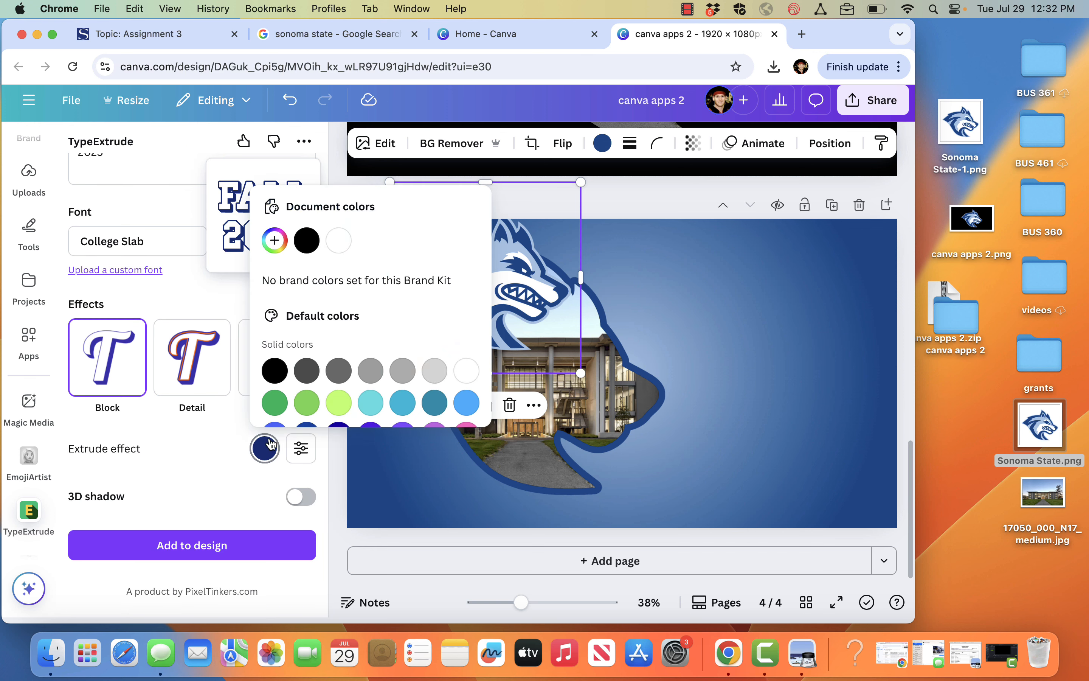
click(275, 240)
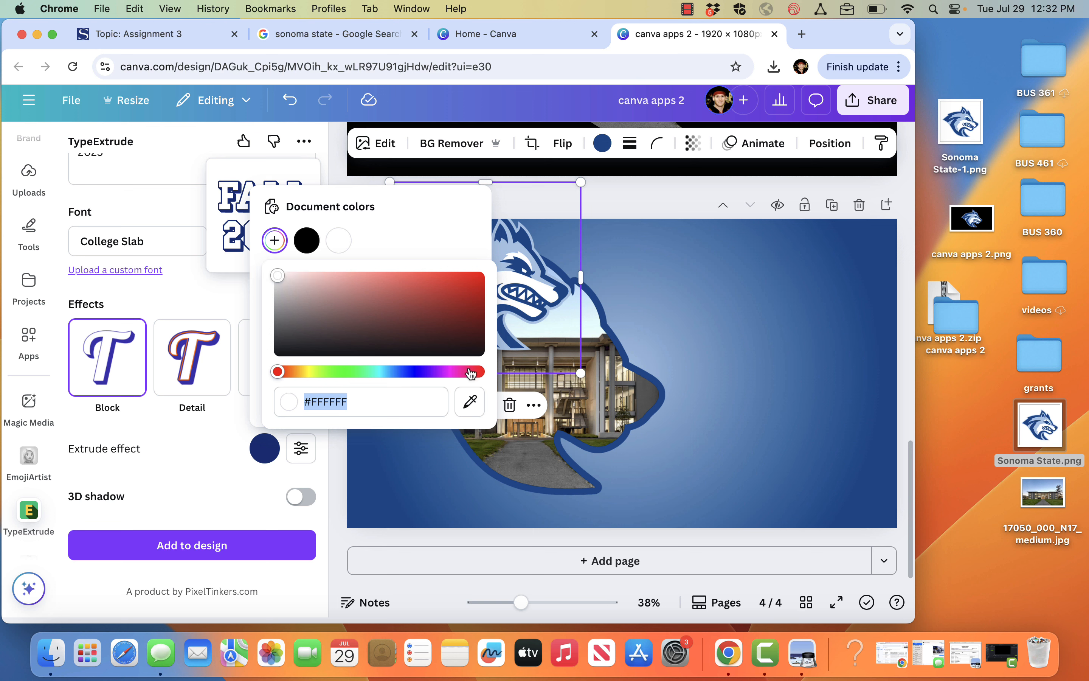
click(469, 401)
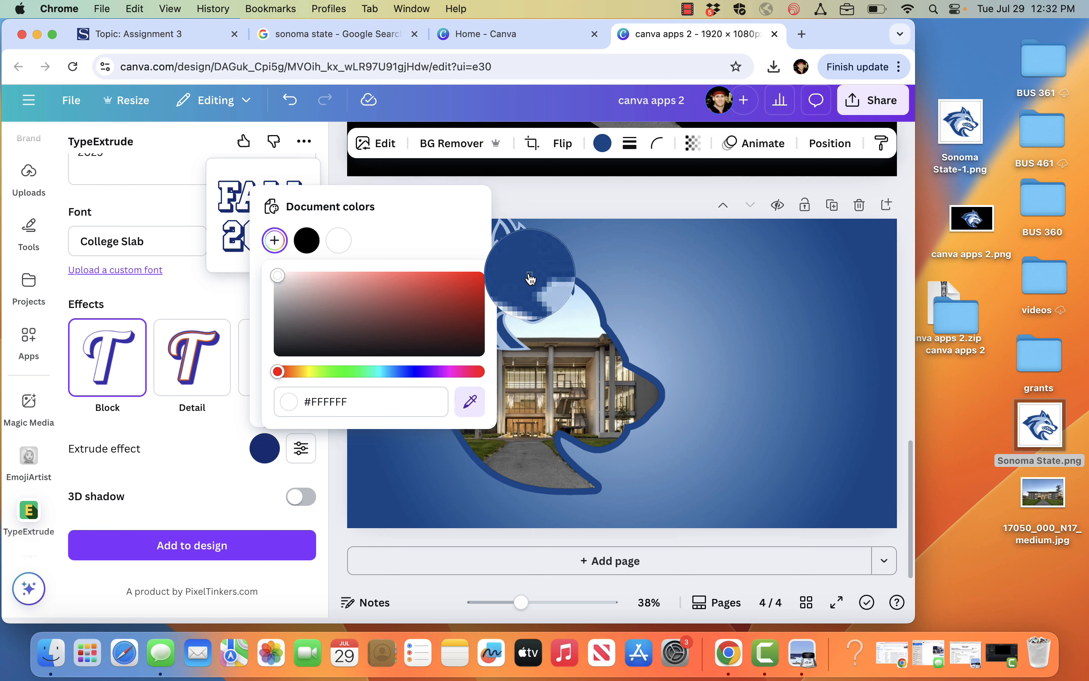
click(529, 274)
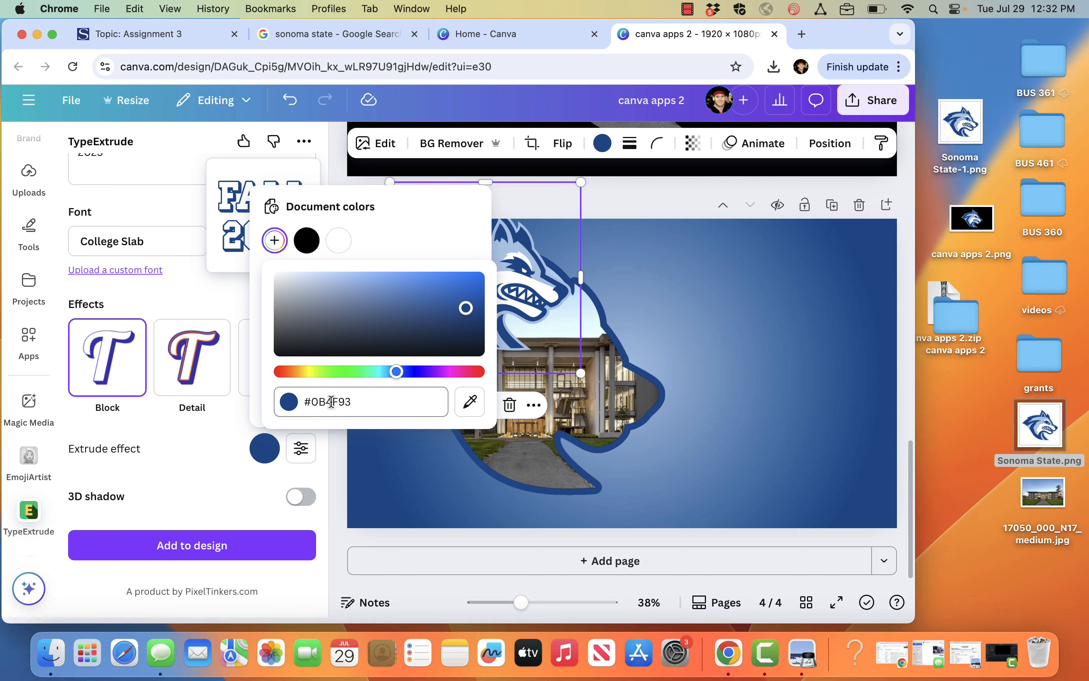
click(530, 243)
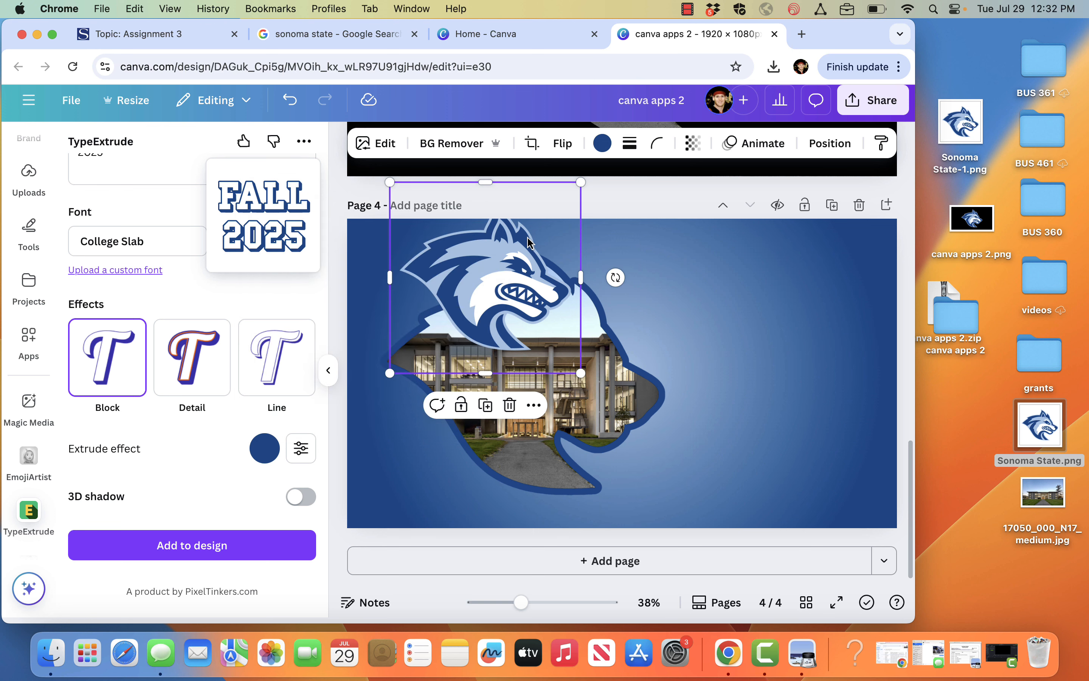
Step: Check the hex code of the extrude colour
click(264, 448)
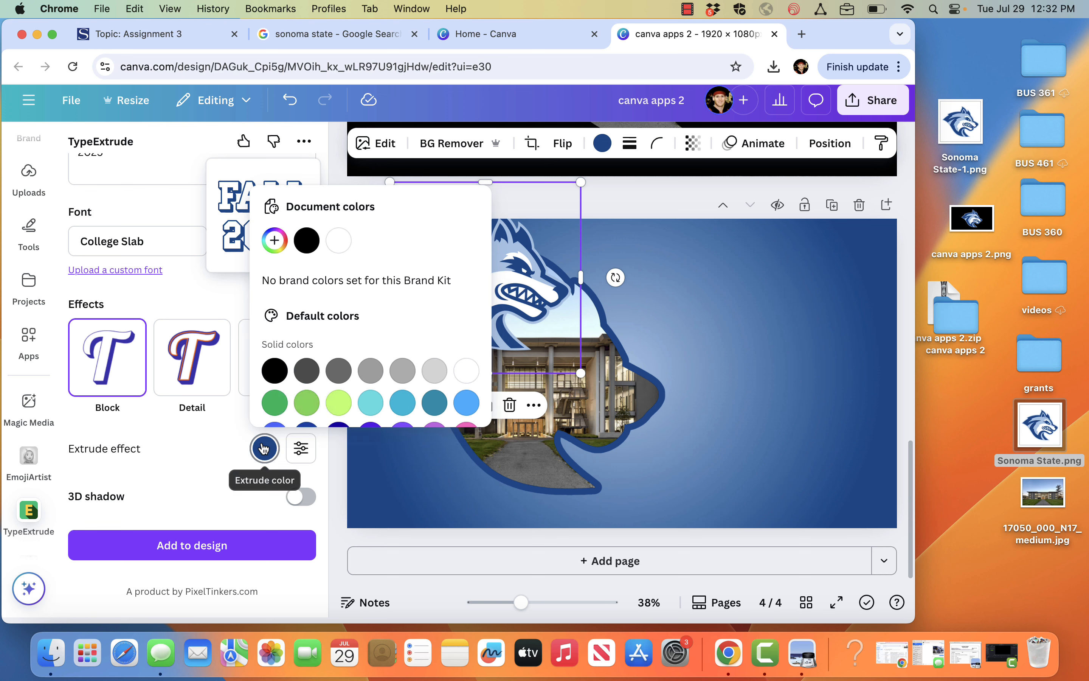
click(274, 240)
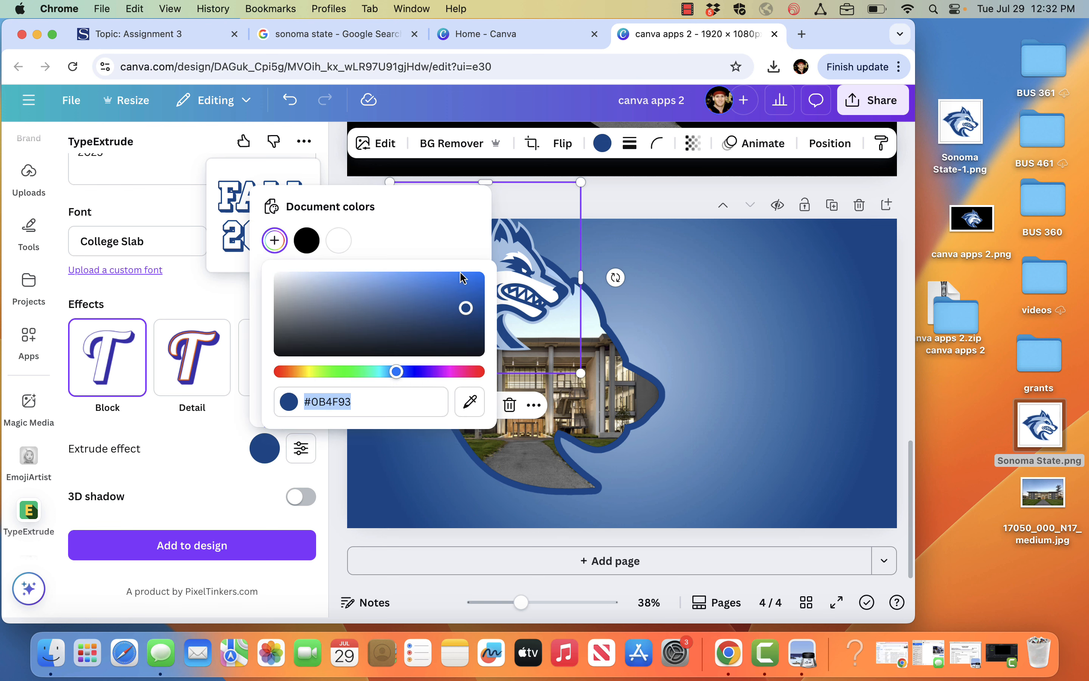
click(213, 504)
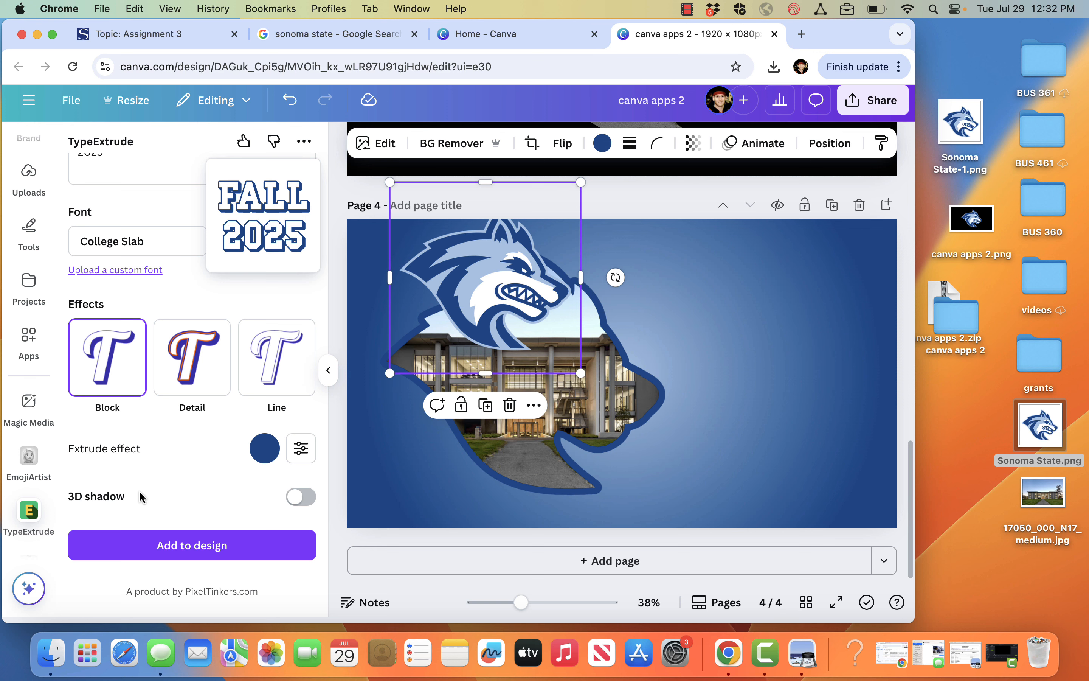
Step: Enable the 3D shadow and try the Line effect before restoring the Block effect
click(302, 497)
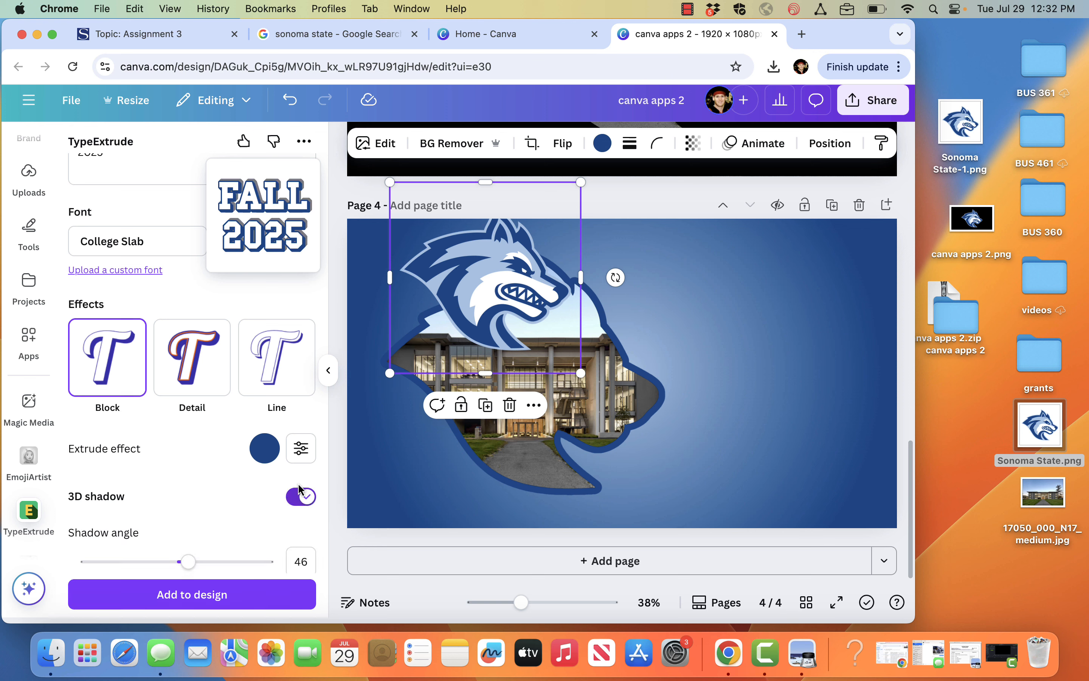
click(266, 377)
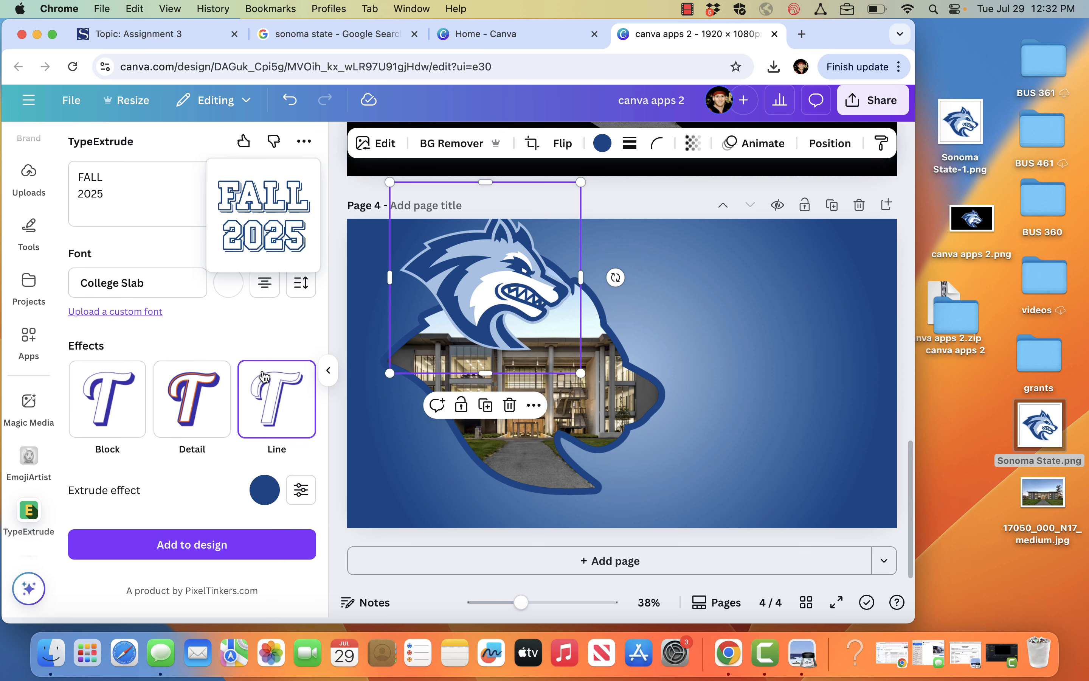
click(110, 397)
scroll(175, 560, down, 2)
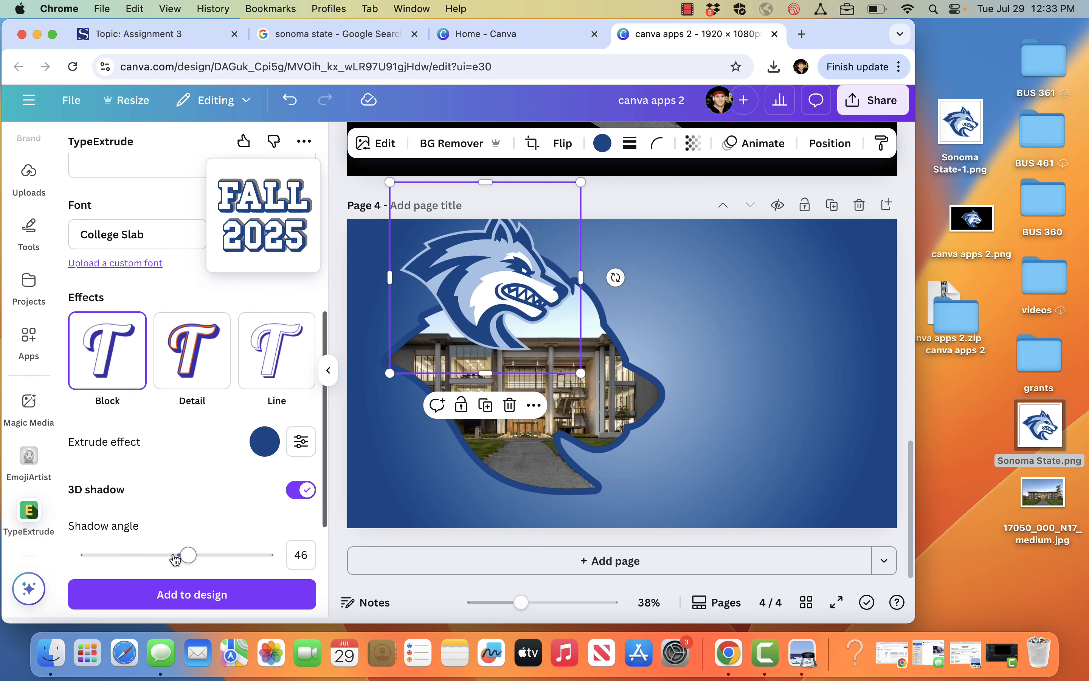
scroll(175, 560, down, 2)
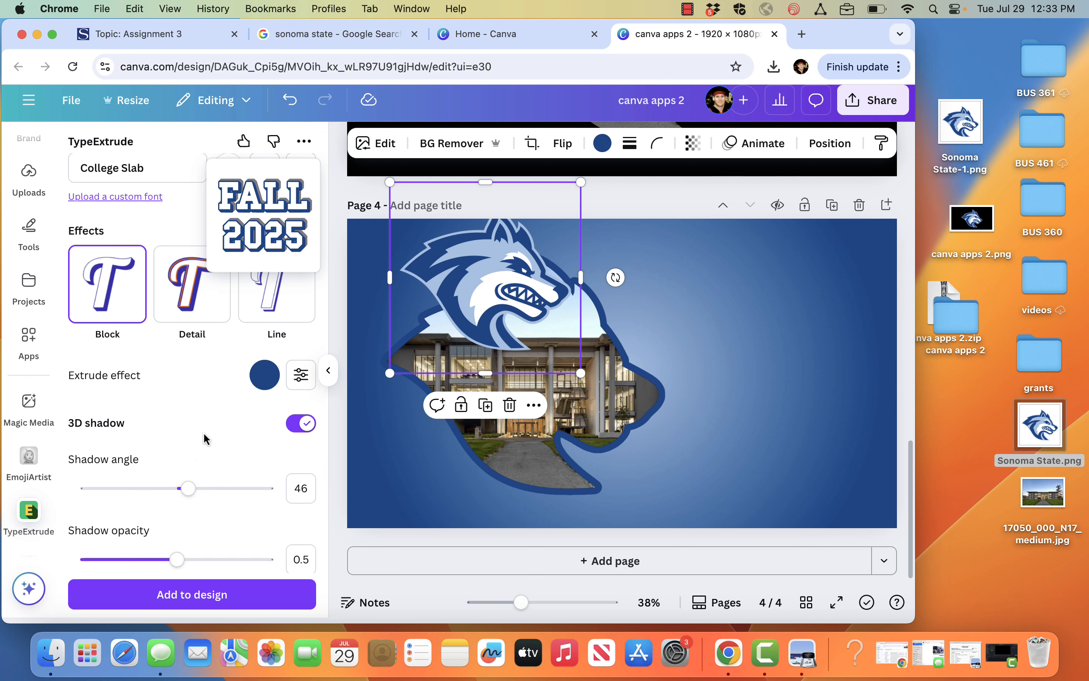
Step: Add the extruded FALL 2025 text to page 4 and enlarge it in the empty area right of the wolf-shaped photo
click(203, 596)
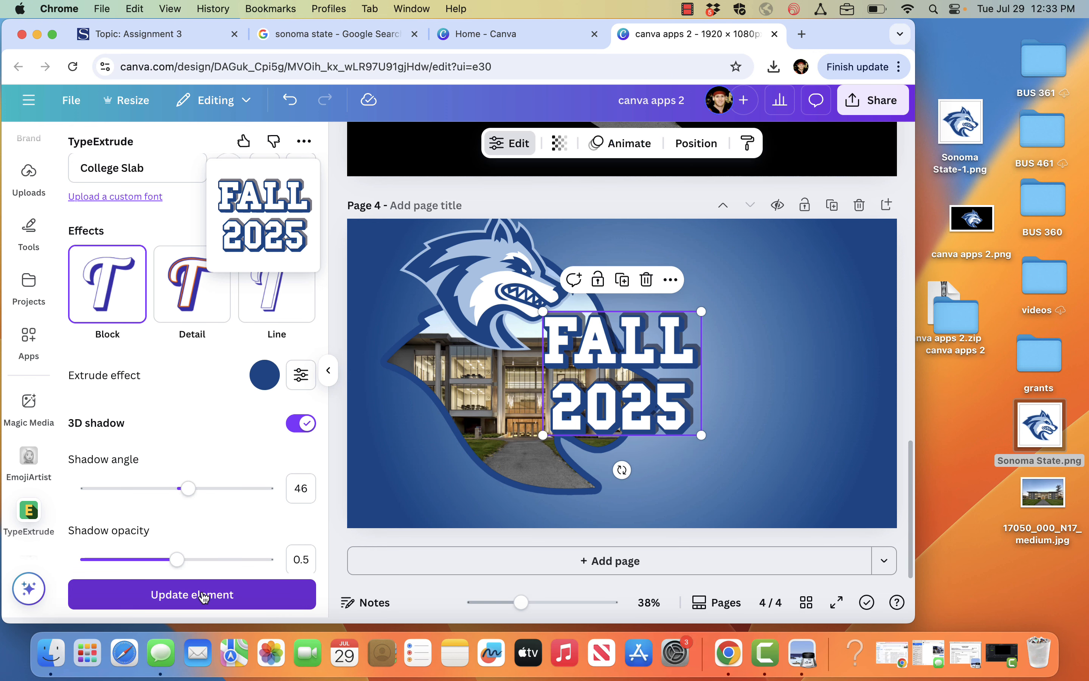
drag(611, 333, 749, 331)
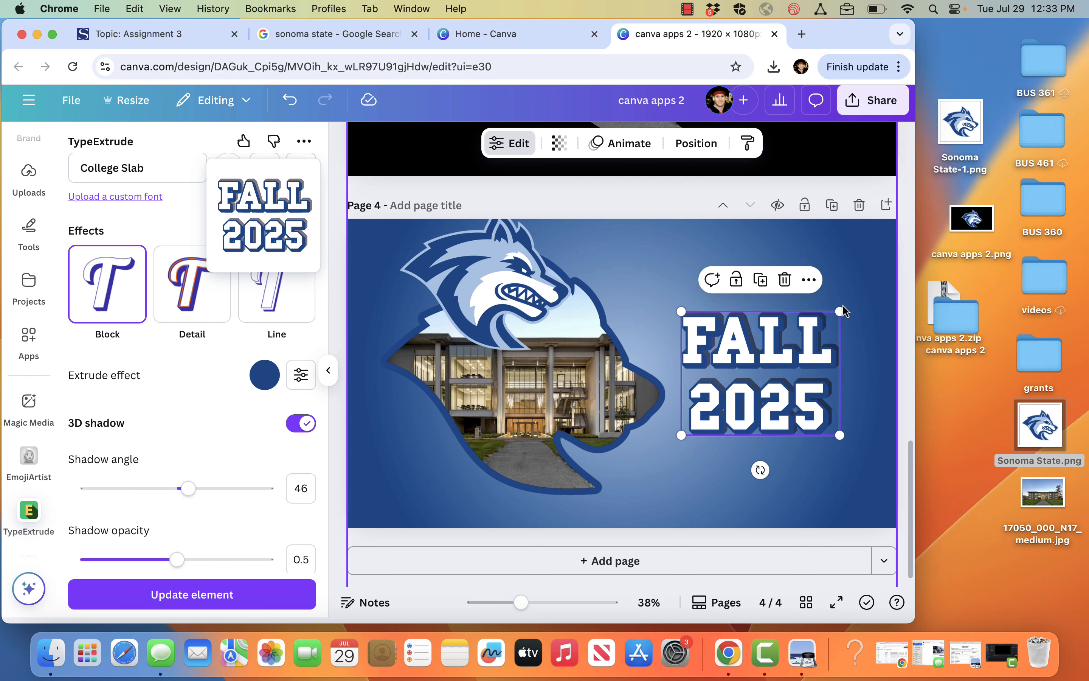
drag(841, 310, 873, 285)
drag(785, 318, 793, 321)
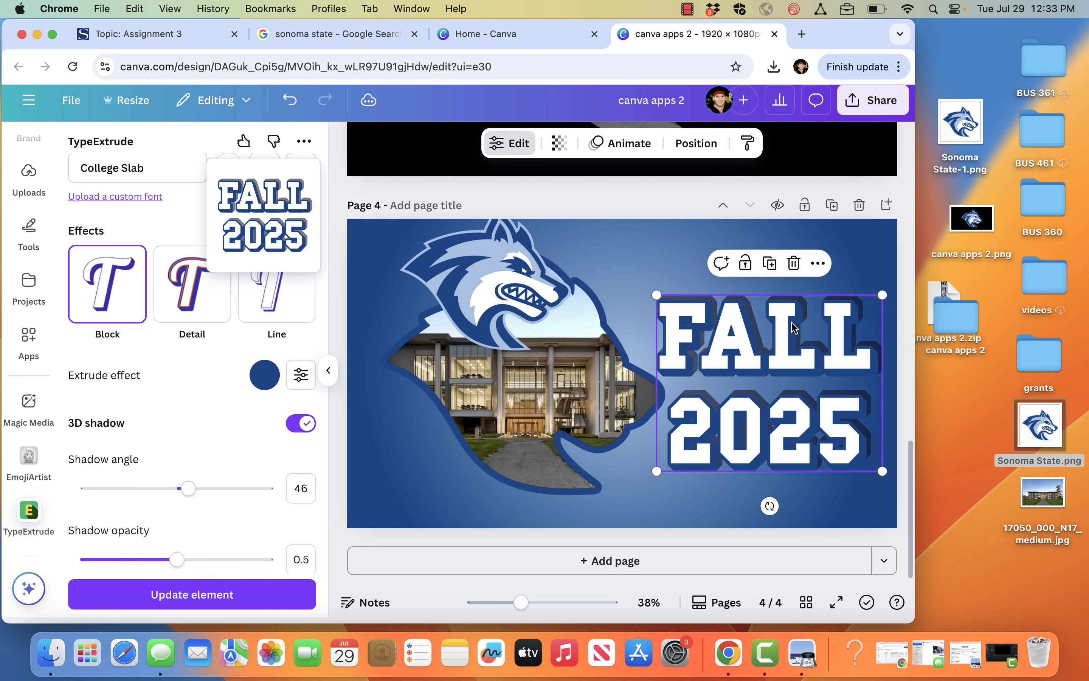
drag(881, 295, 828, 324)
Step: Delete the wolf logo overlapping the photo cutout and collapse the app panel to view the whole page
click(625, 256)
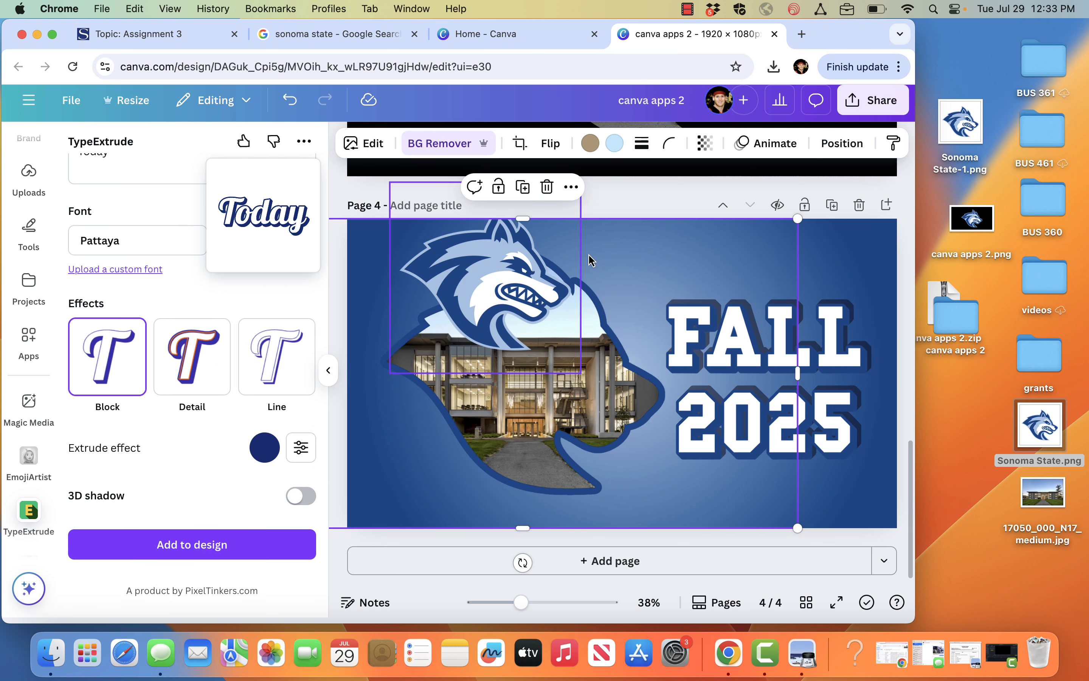
click(490, 256)
key(BackSpace)
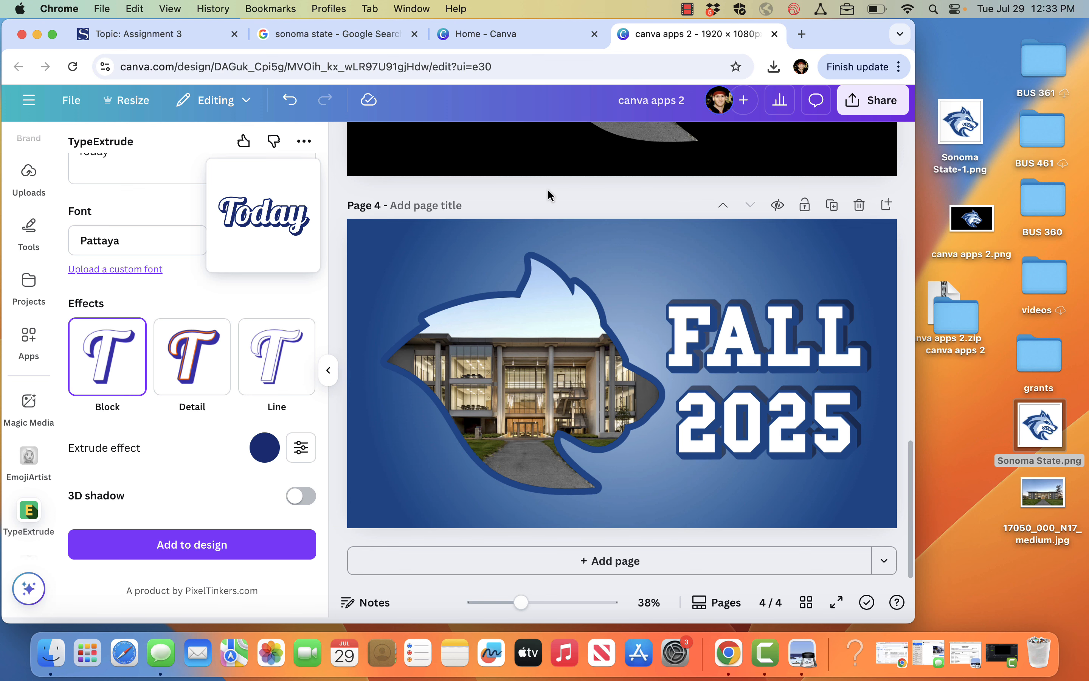
click(329, 370)
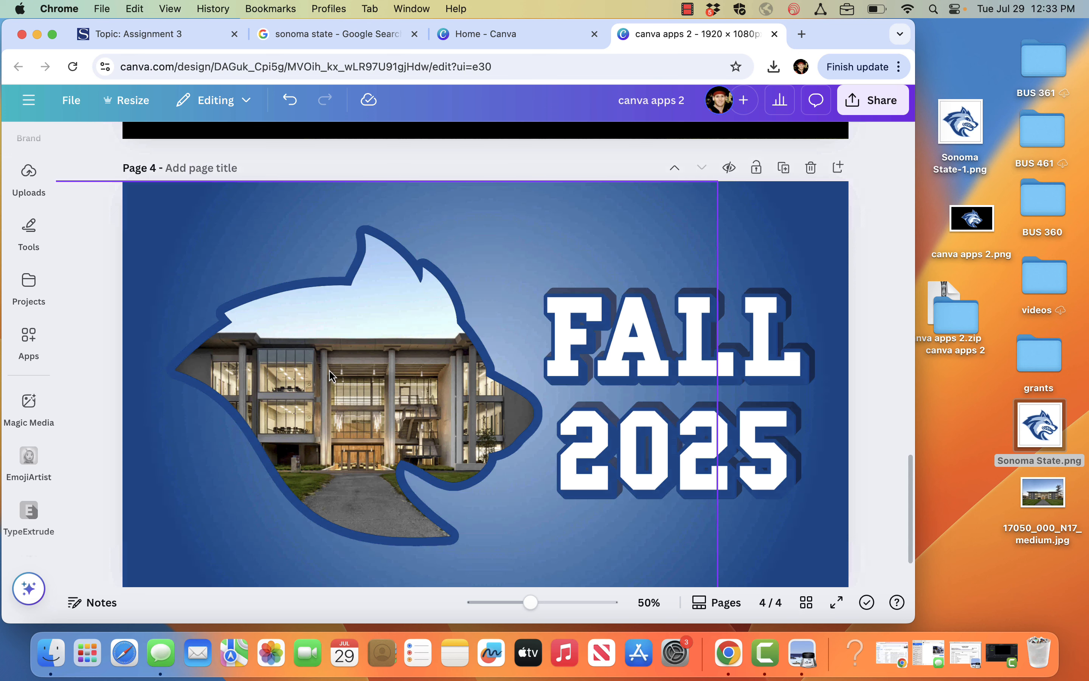
scroll(329, 371, down, 1)
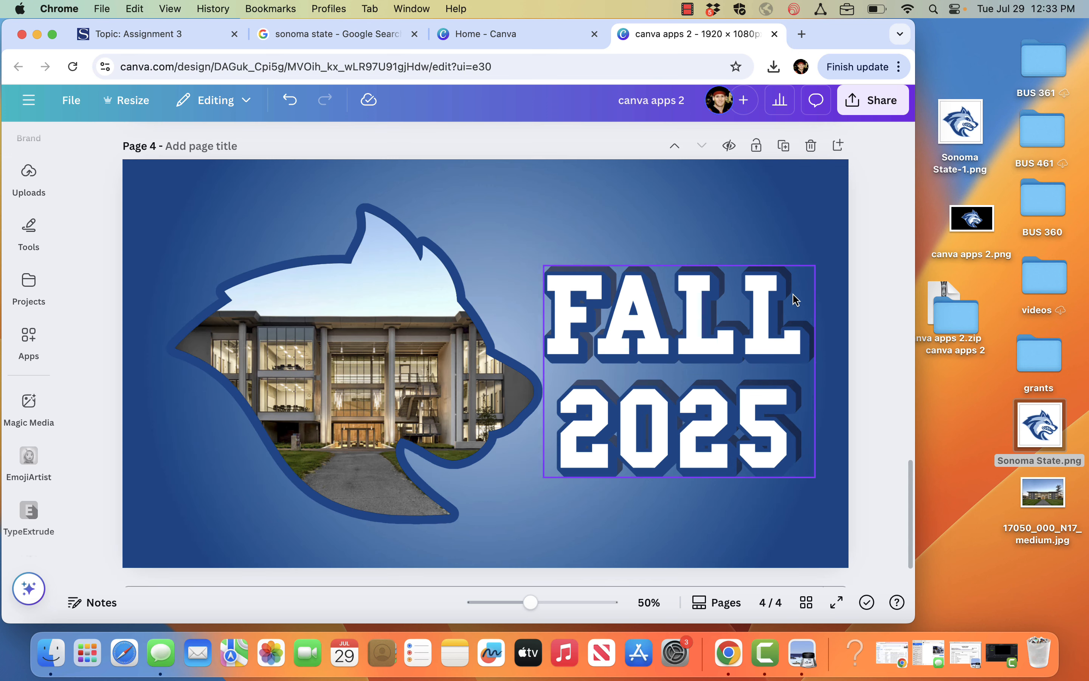